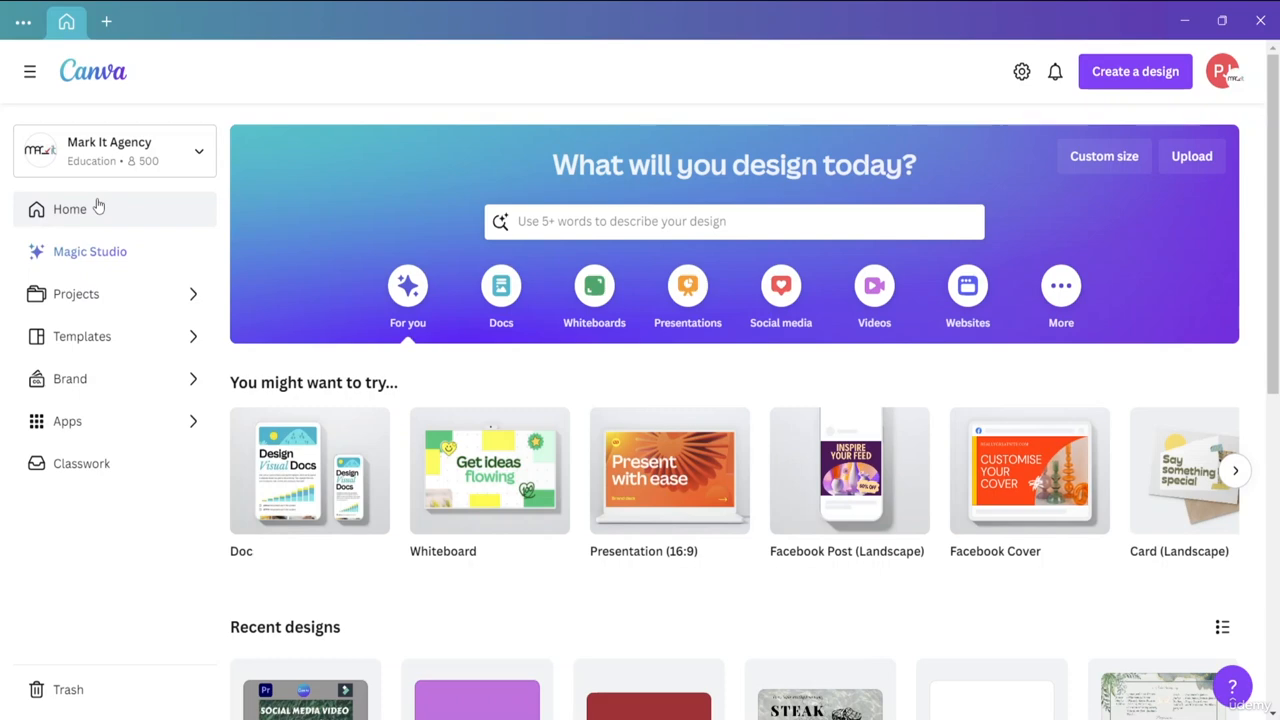
View the Projects and Templates sections and return to the home page.
{"action": "left_click", "coordinate": [97, 300]}
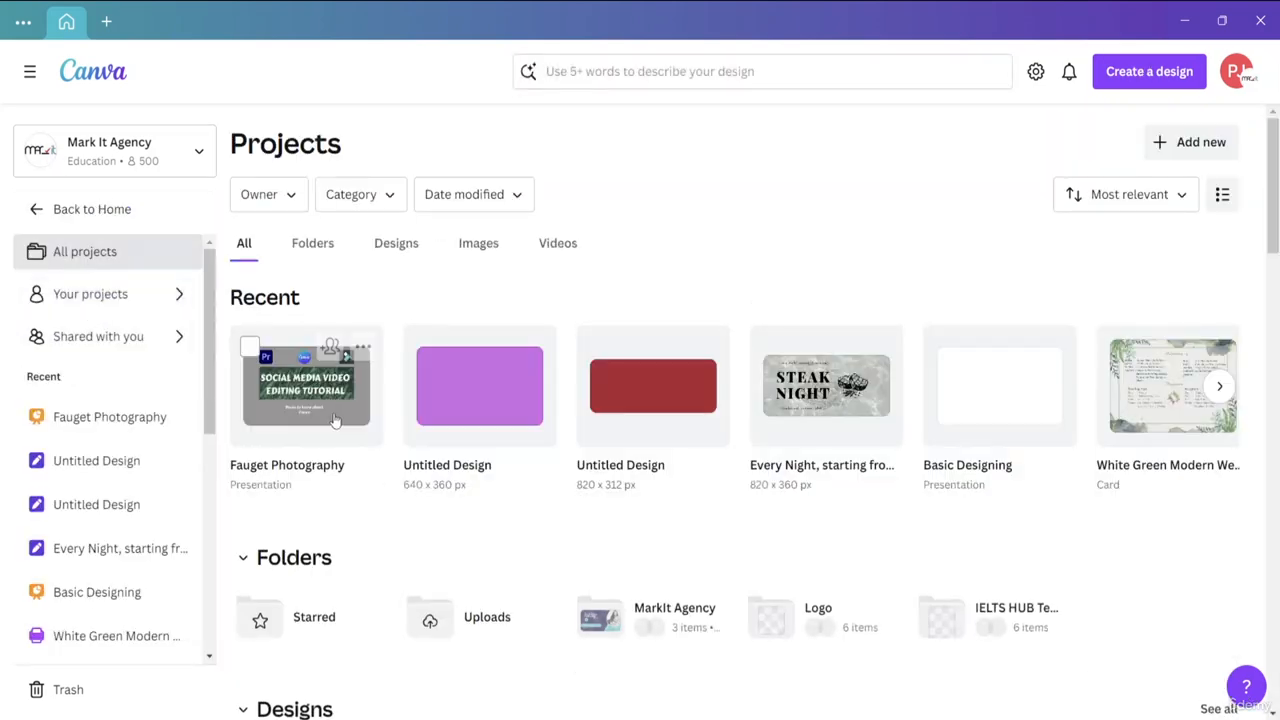
{"action": "left_click", "coordinate": [41, 218]}
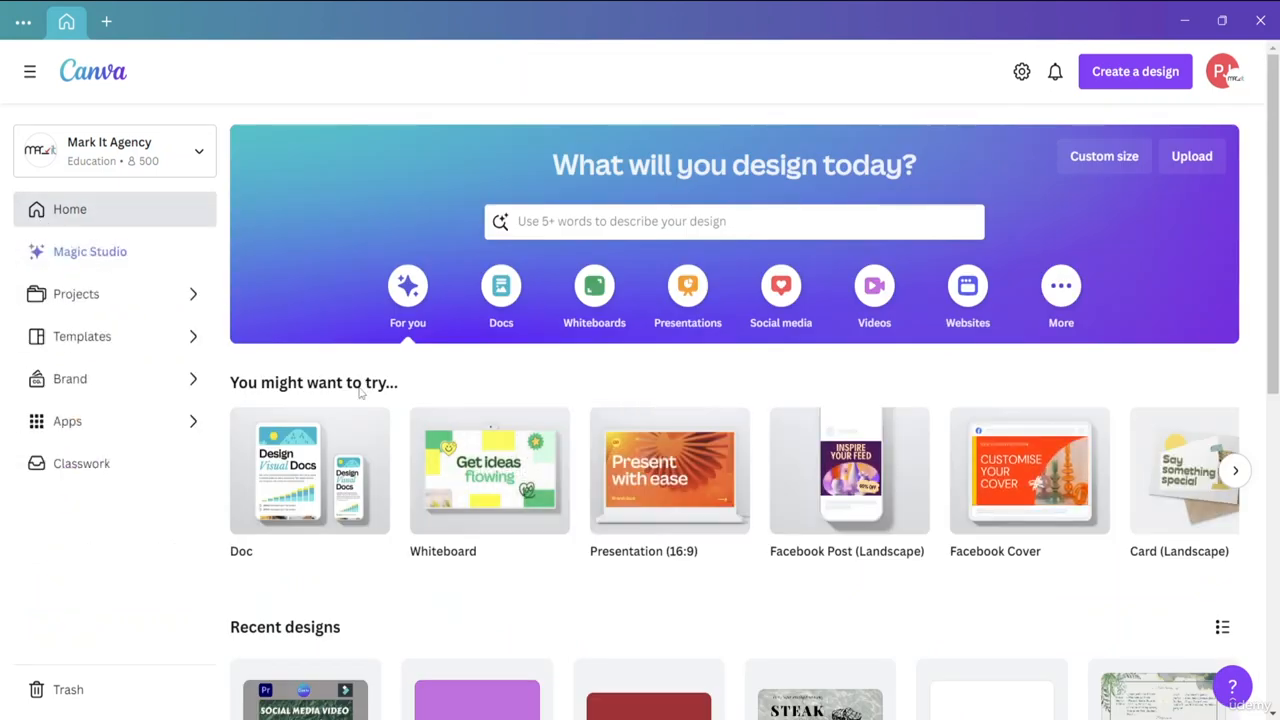
{"action": "left_click", "coordinate": [199, 338]}
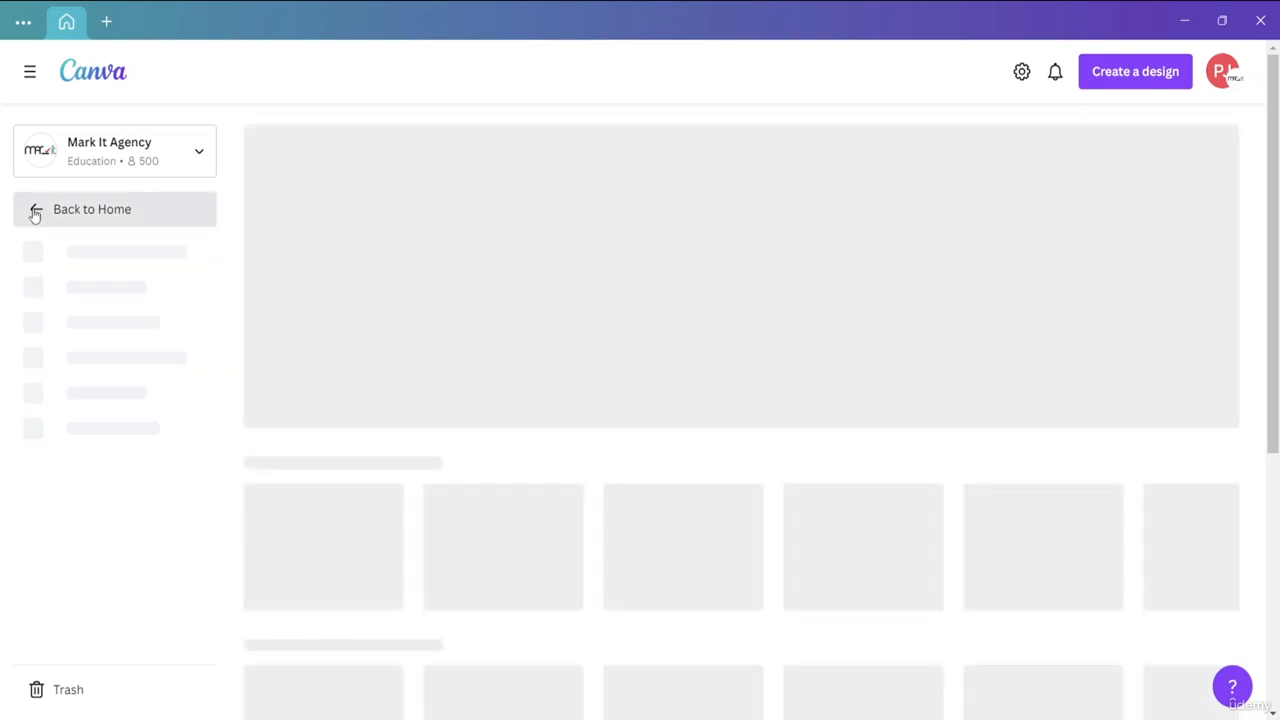
{"action": "left_click", "coordinate": [33, 211]}
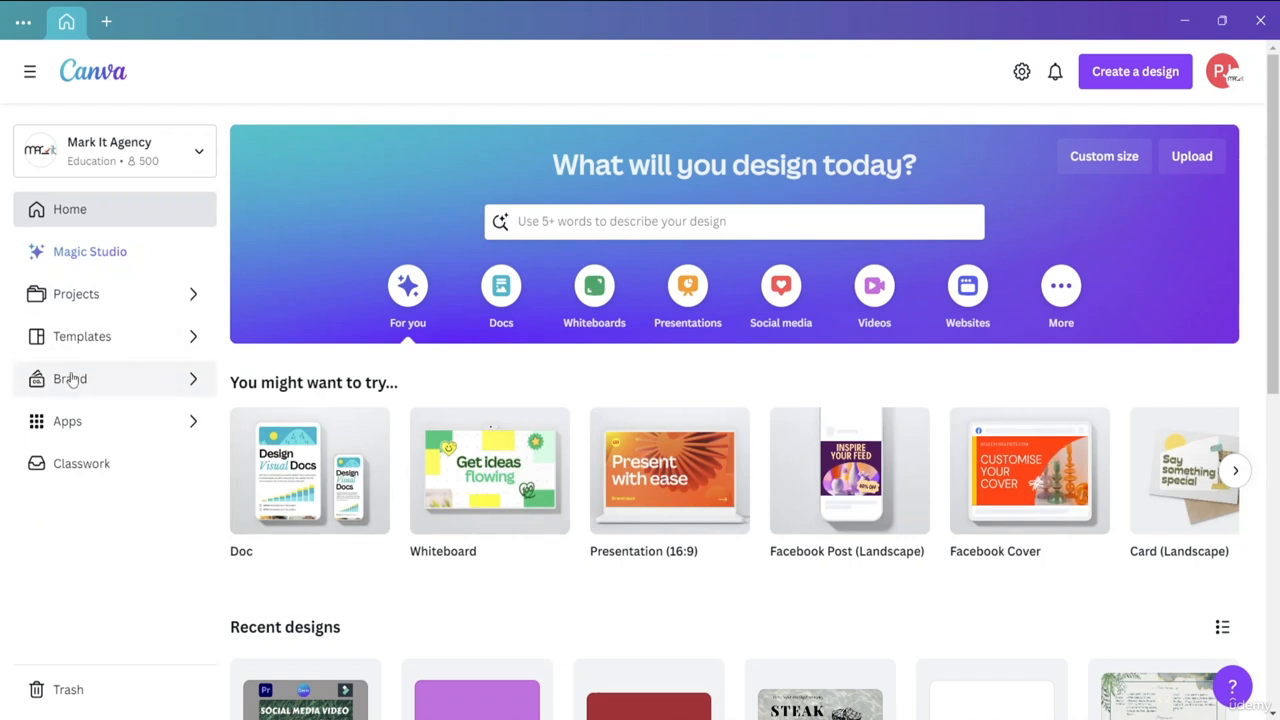
Examine the logos and colors in the Bangla Font brand kit and return to the home page.
{"action": "left_click", "coordinate": [194, 379]}
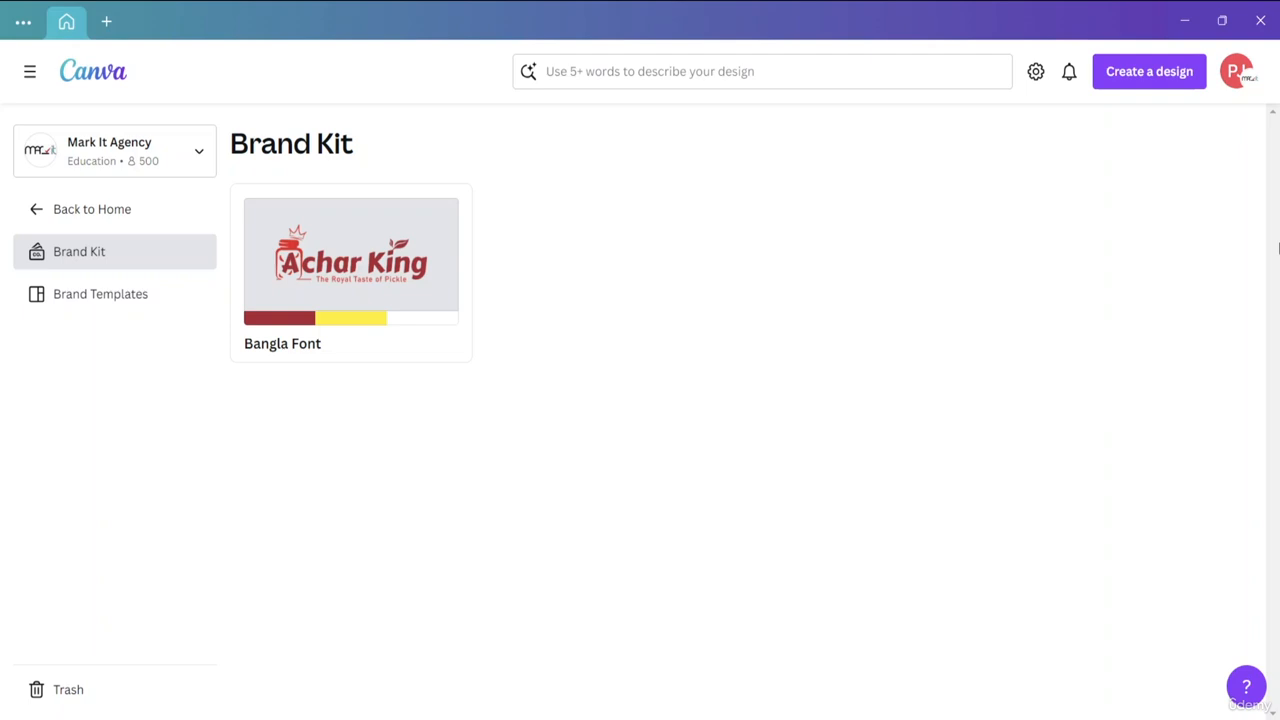
{"action": "left_click", "coordinate": [276, 292]}
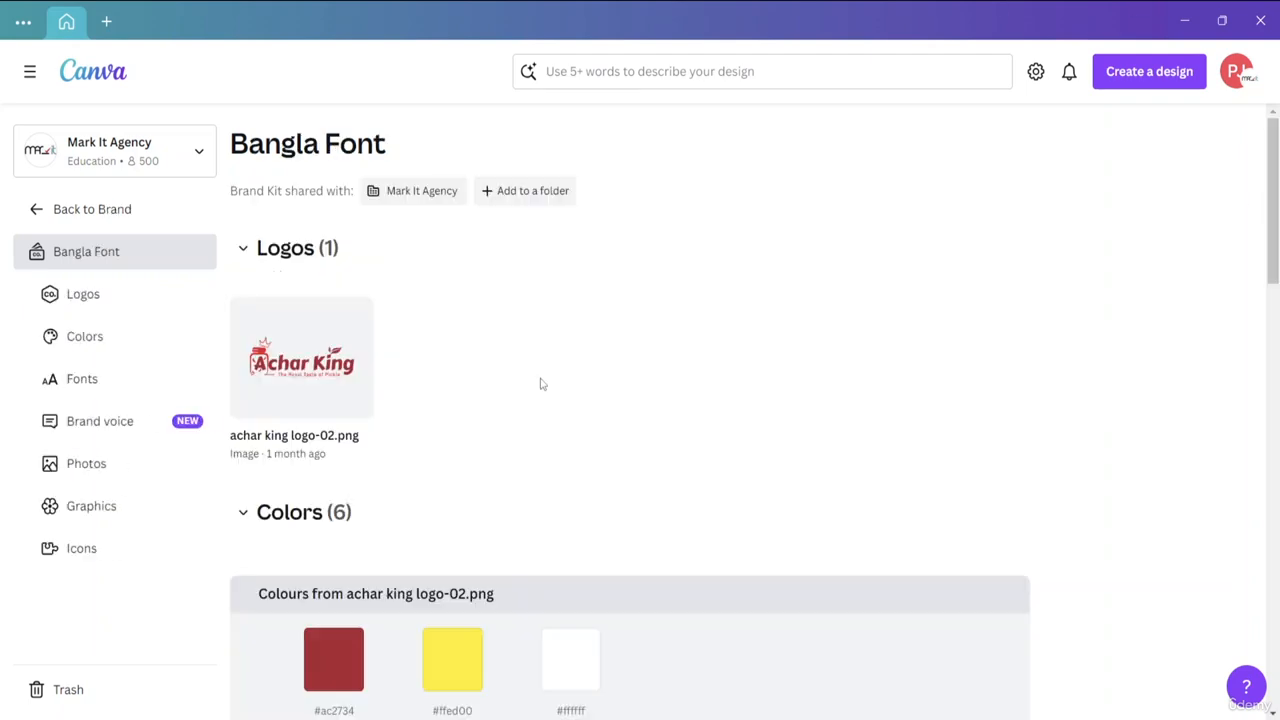
{"action": "left_click_drag", "start_coordinate": [1274, 257], "coordinate": [1200, 200]}
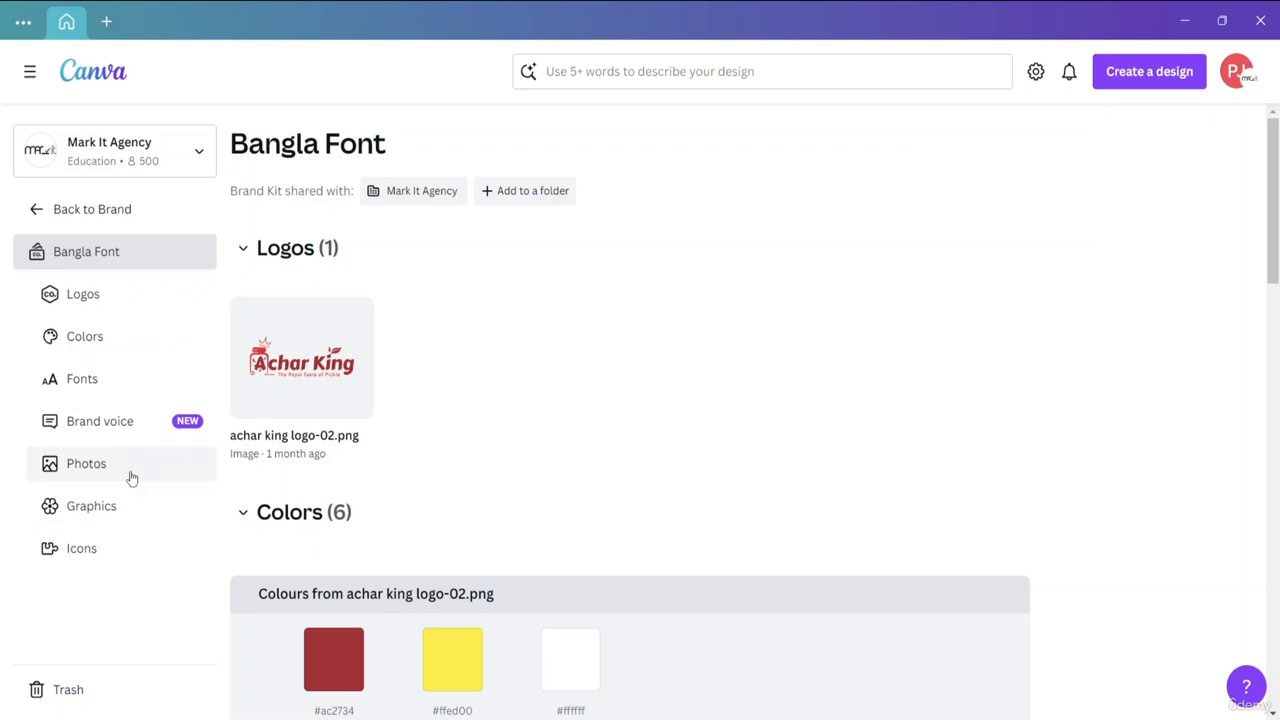
{"action": "left_click", "coordinate": [32, 216]}
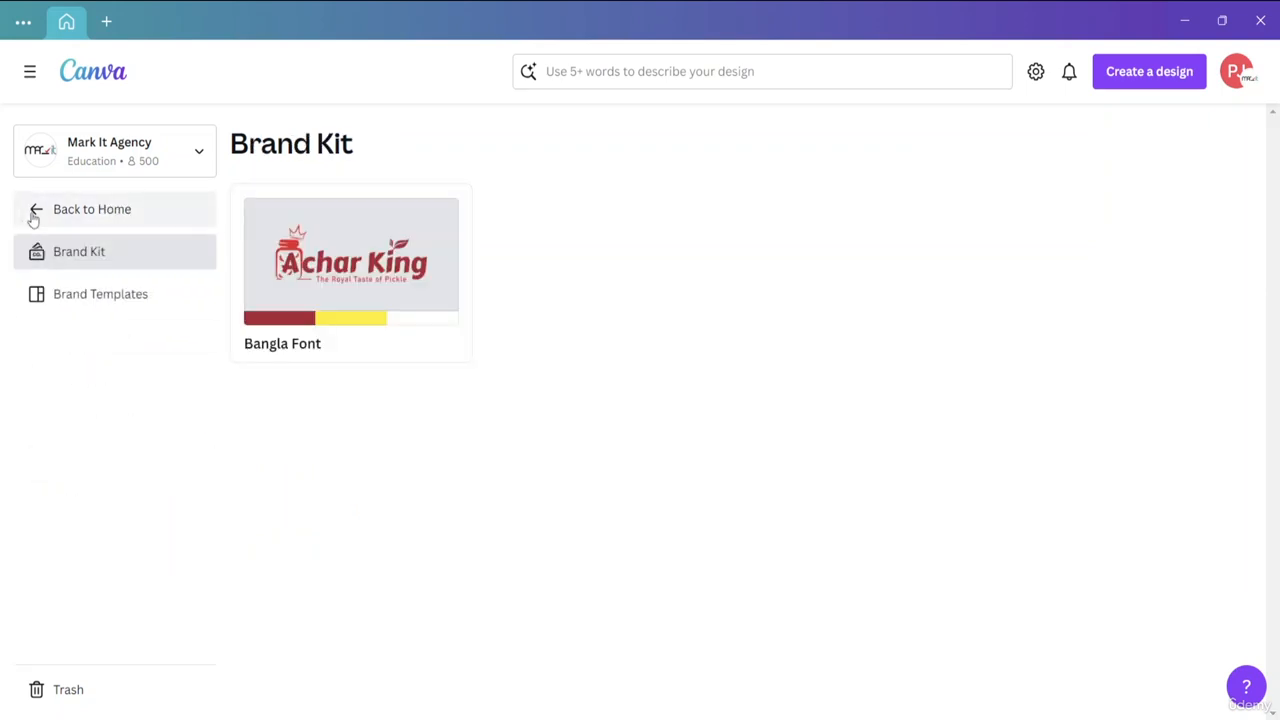
{"action": "left_click", "coordinate": [32, 212]}
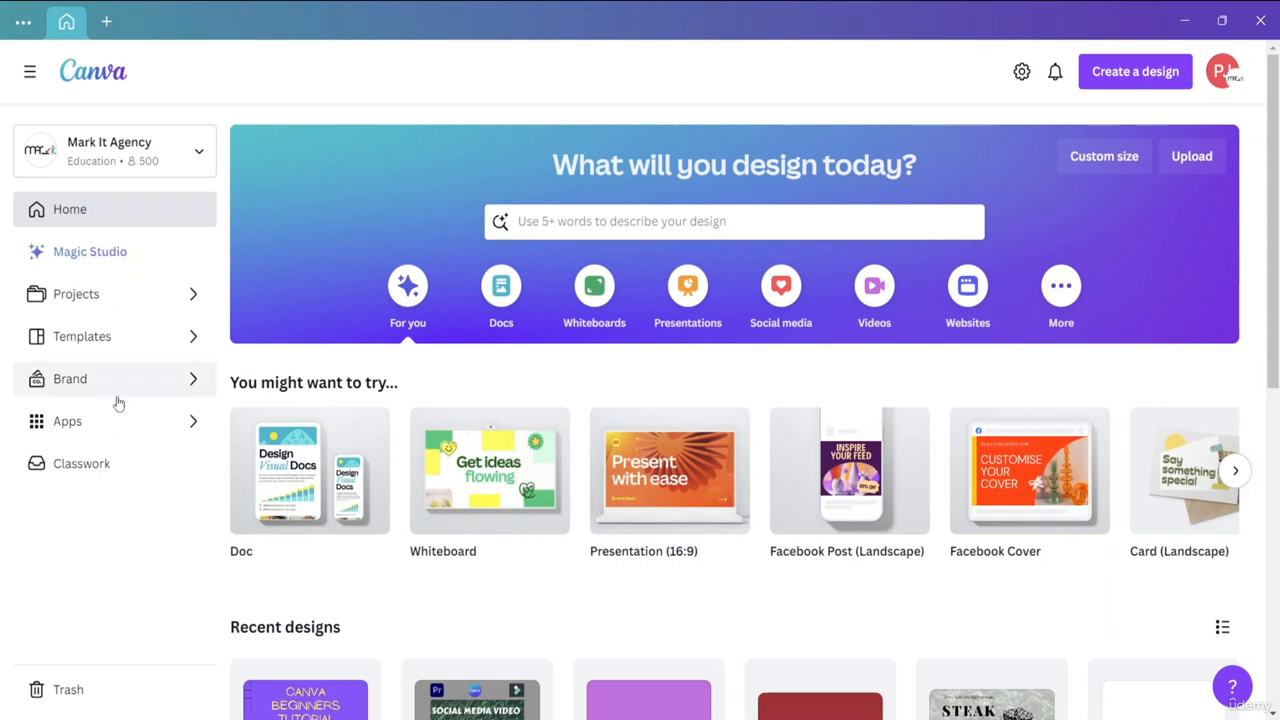
Browse the Apps section through its trending, productivity and design essentials apps, and return to the home page.
{"action": "left_click", "coordinate": [130, 432]}
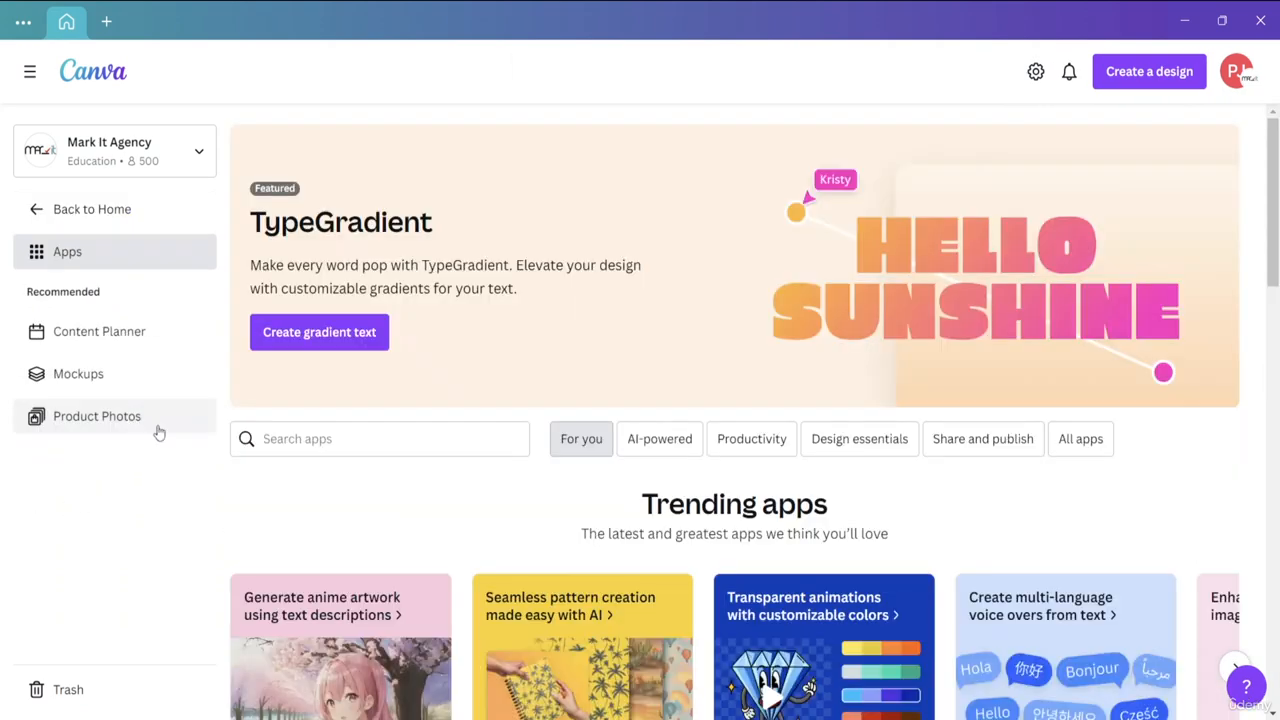
{"action": "scroll", "coordinate": [375, 381], "scroll_direction": "down", "scroll_amount": 2}
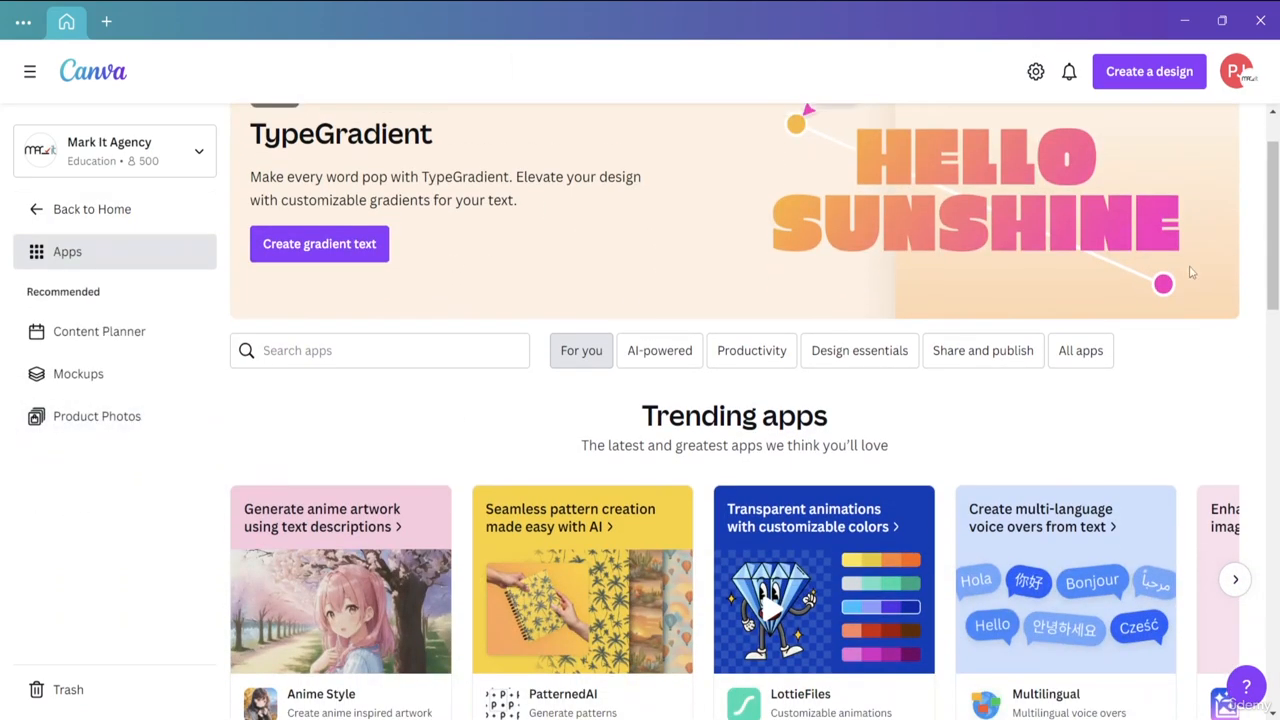
{"action": "left_click_drag", "start_coordinate": [1274, 230], "coordinate": [1276, 567]}
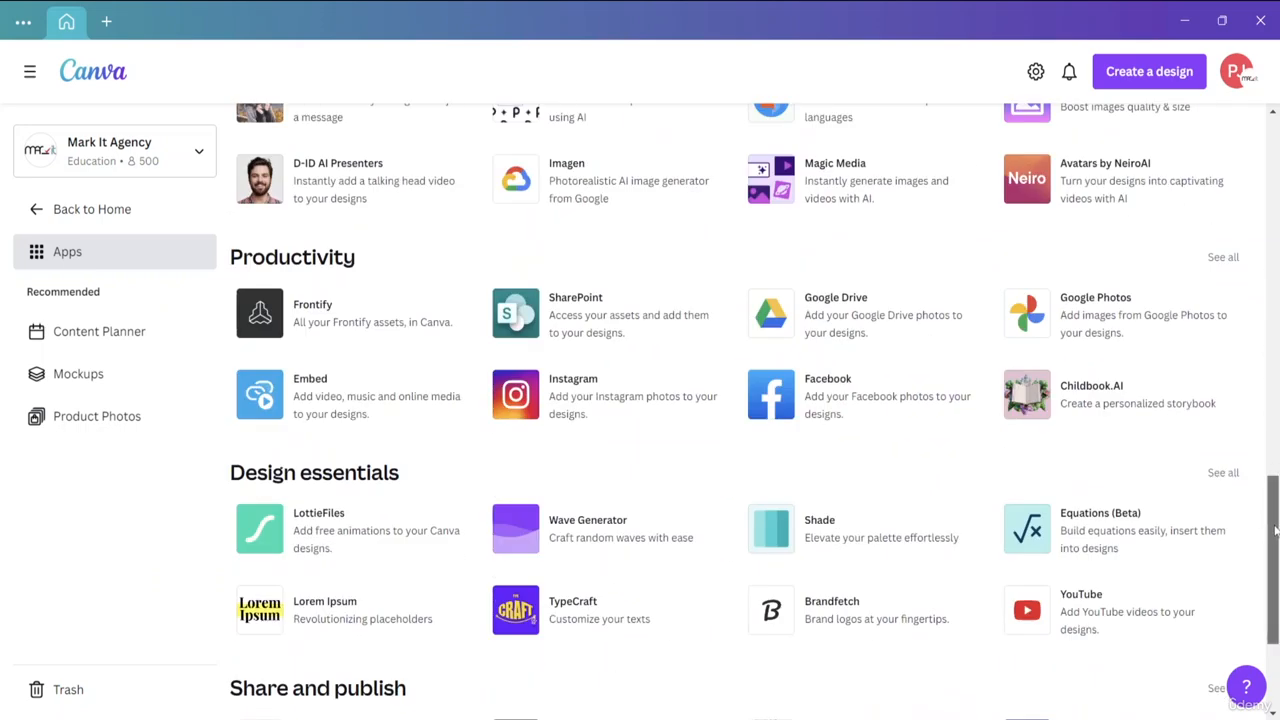
{"action": "left_click_drag", "start_coordinate": [1276, 513], "coordinate": [1259, 158]}
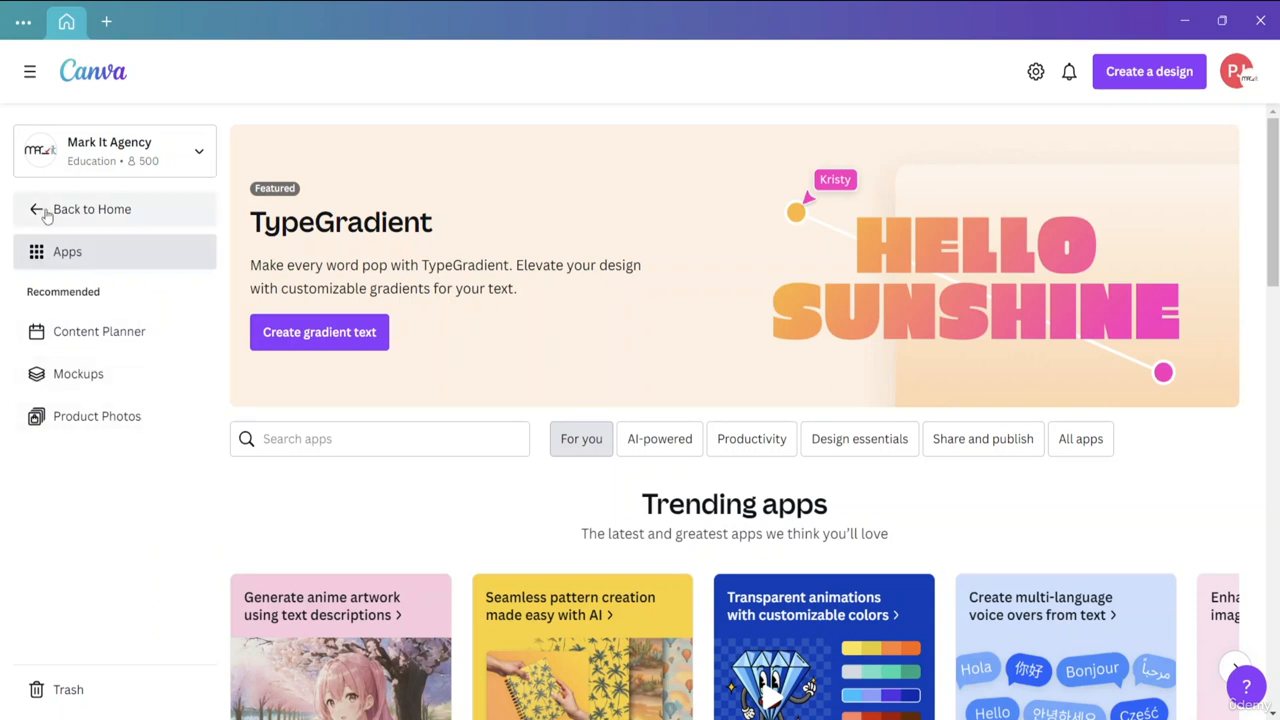
{"action": "left_click", "coordinate": [45, 212]}
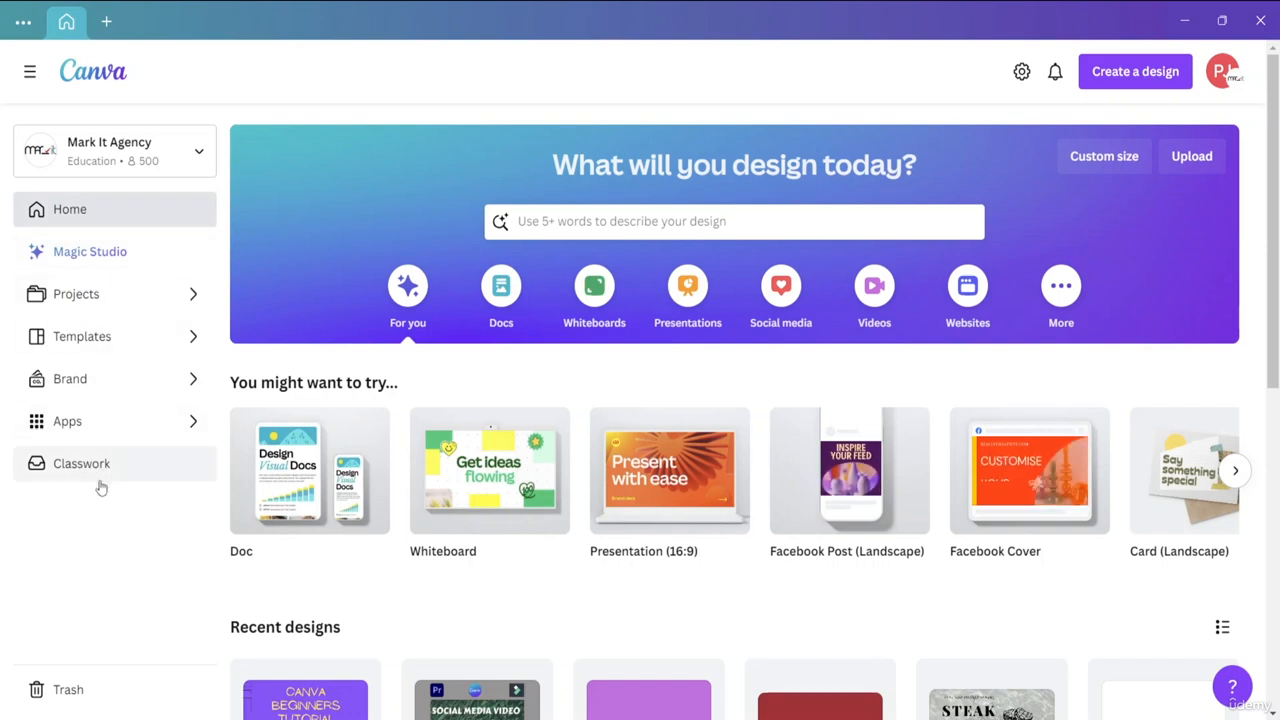
View the Classwork and Magic Studio pages and return to the home page.
{"action": "left_click", "coordinate": [100, 480]}
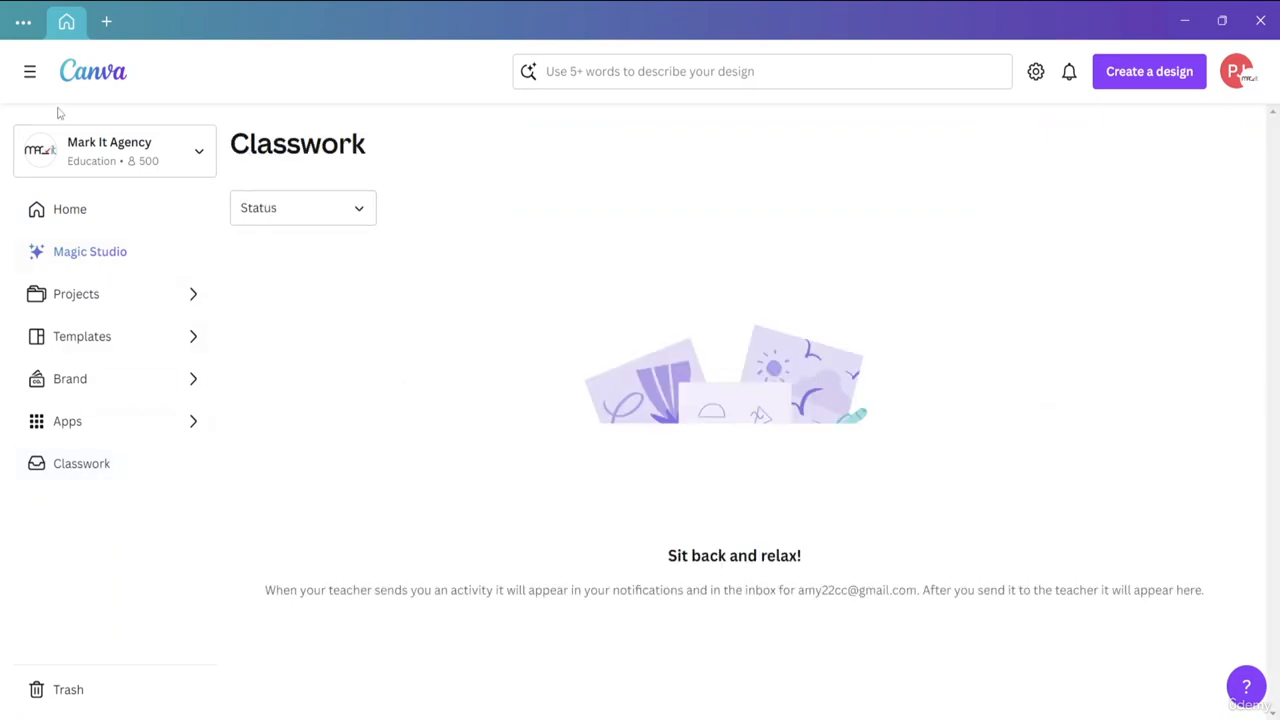
{"action": "left_click", "coordinate": [45, 222]}
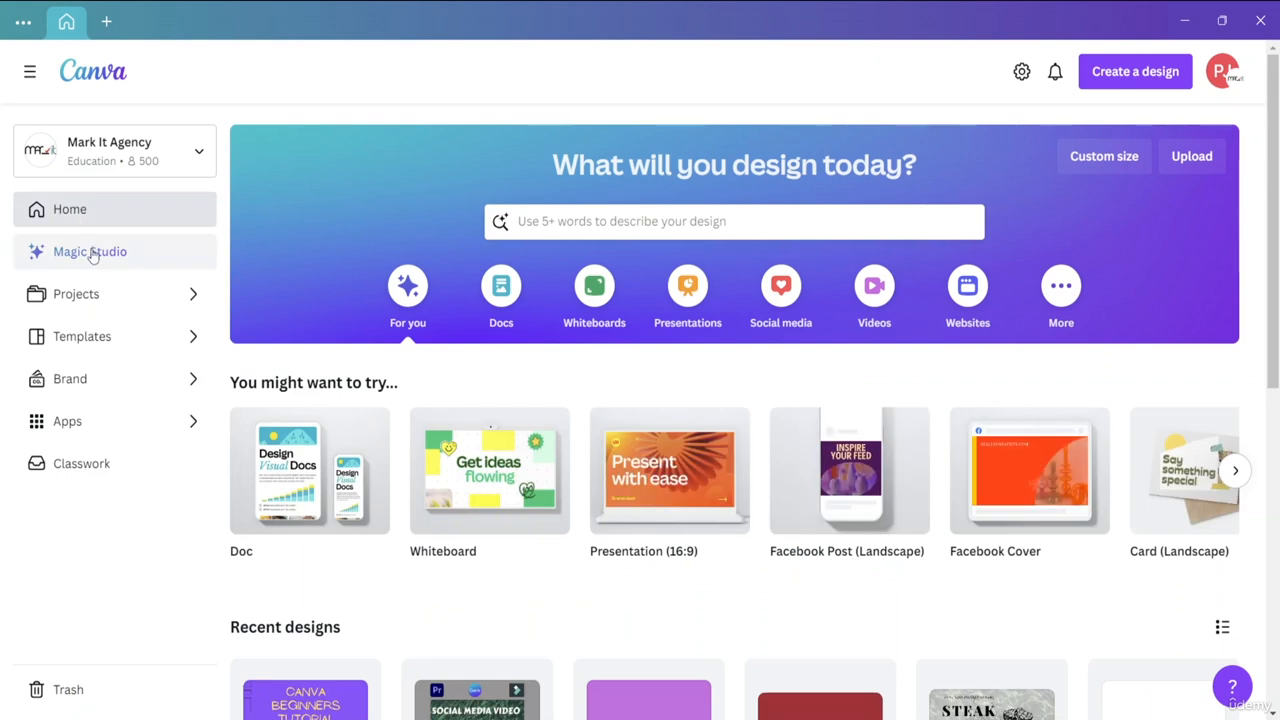
{"action": "left_click", "coordinate": [90, 253]}
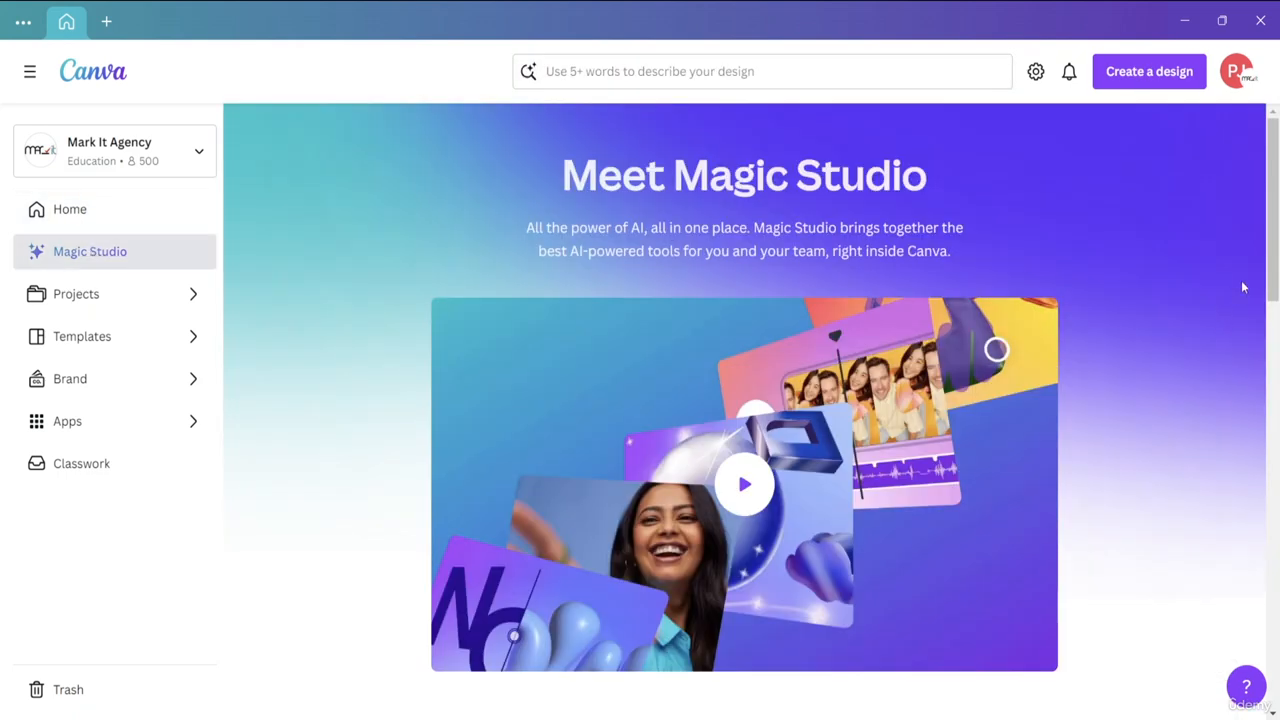
{"action": "mouse_move", "coordinate": [1272, 260]}
{"action": "left_mouse_down"}
{"action": "mouse_move", "coordinate": [1273, 463]}
{"action": "mouse_move", "coordinate": [1272, 220]}
{"action": "mouse_move", "coordinate": [1277, 655]}
{"action": "mouse_move", "coordinate": [1275, 253]}
{"action": "left_mouse_up"}
{"action": "left_click", "coordinate": [45, 216]}
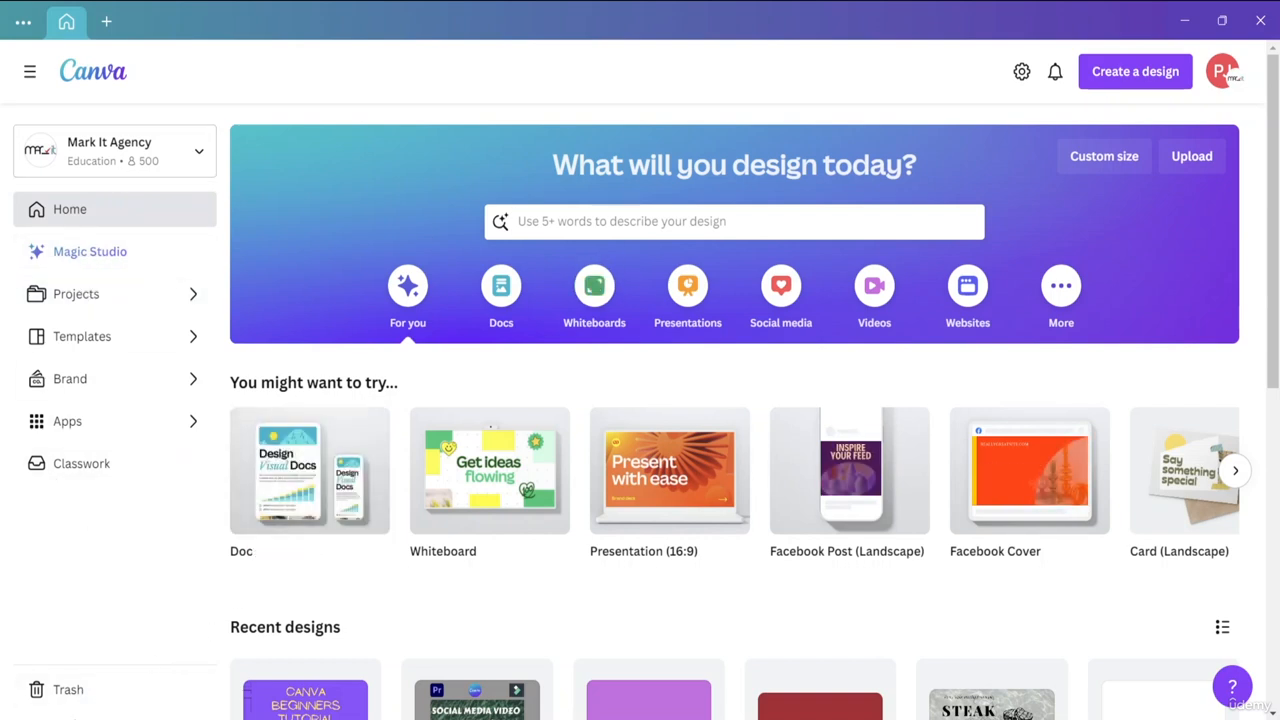
View the deleted designs in Trash and browse the suggested design types and recent designs on the home page.
{"action": "left_click", "coordinate": [72, 697]}
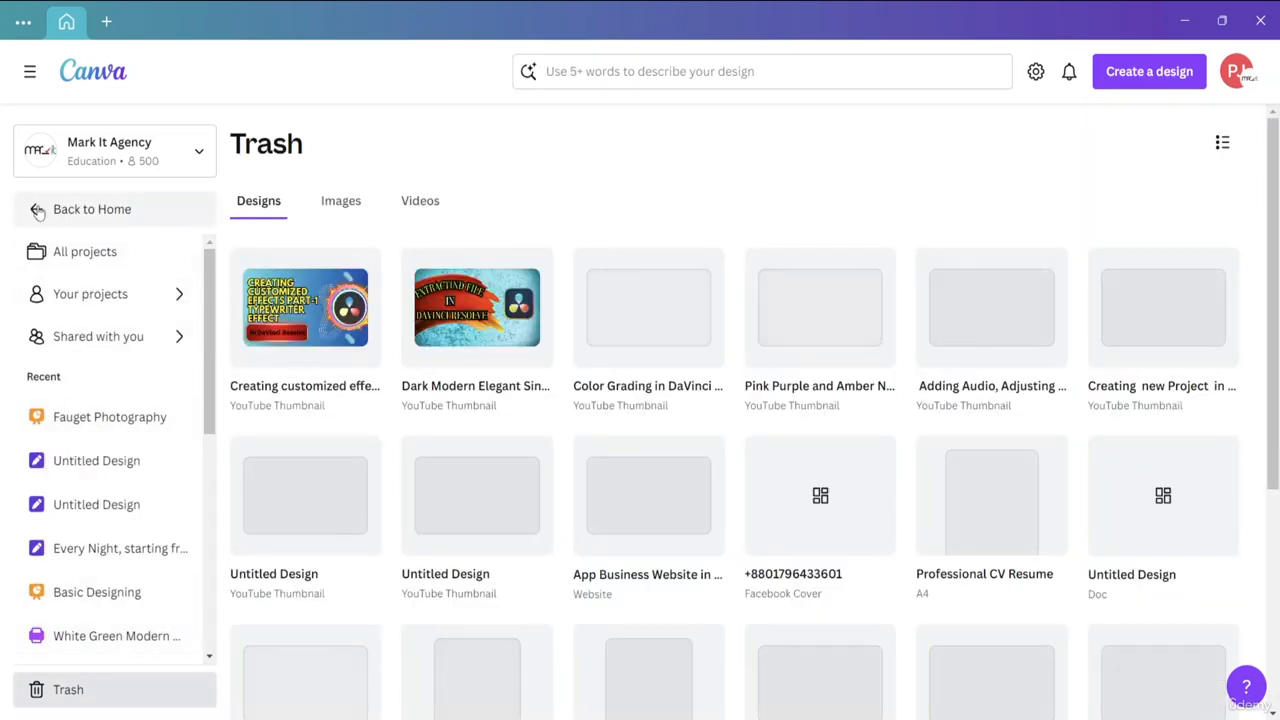
{"action": "left_click", "coordinate": [38, 210]}
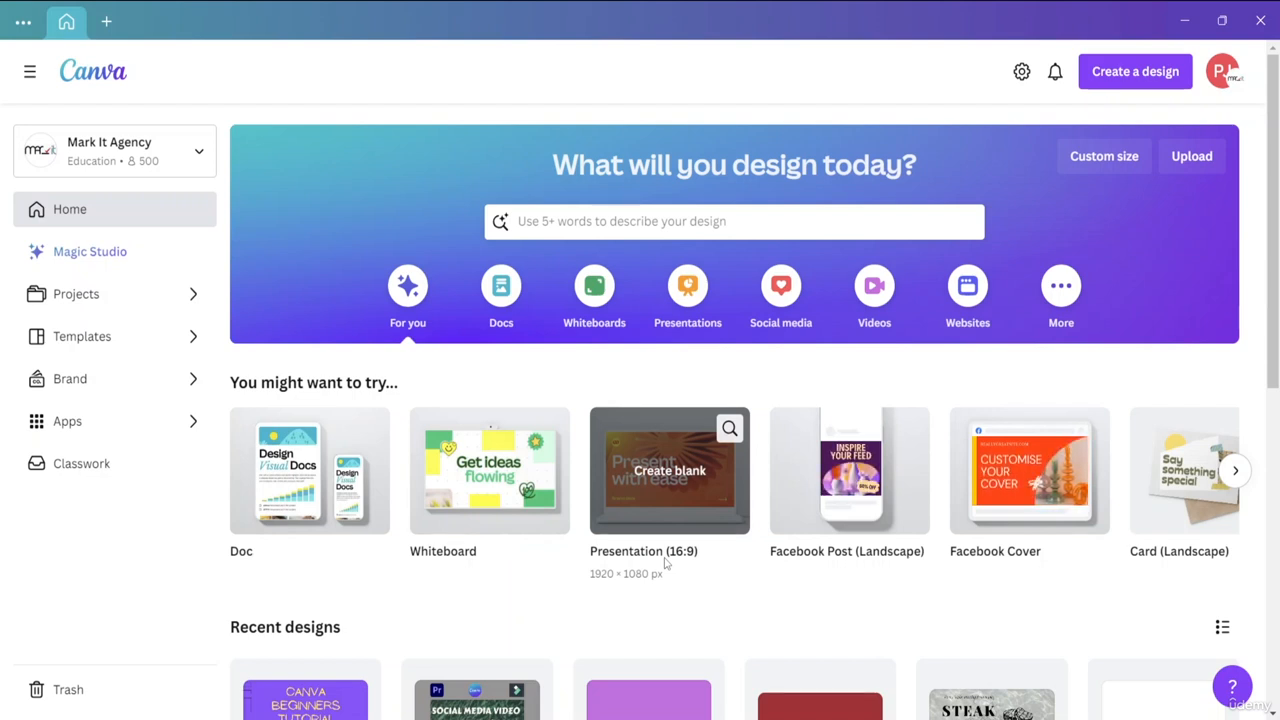
{"action": "left_click", "coordinate": [1237, 471]}
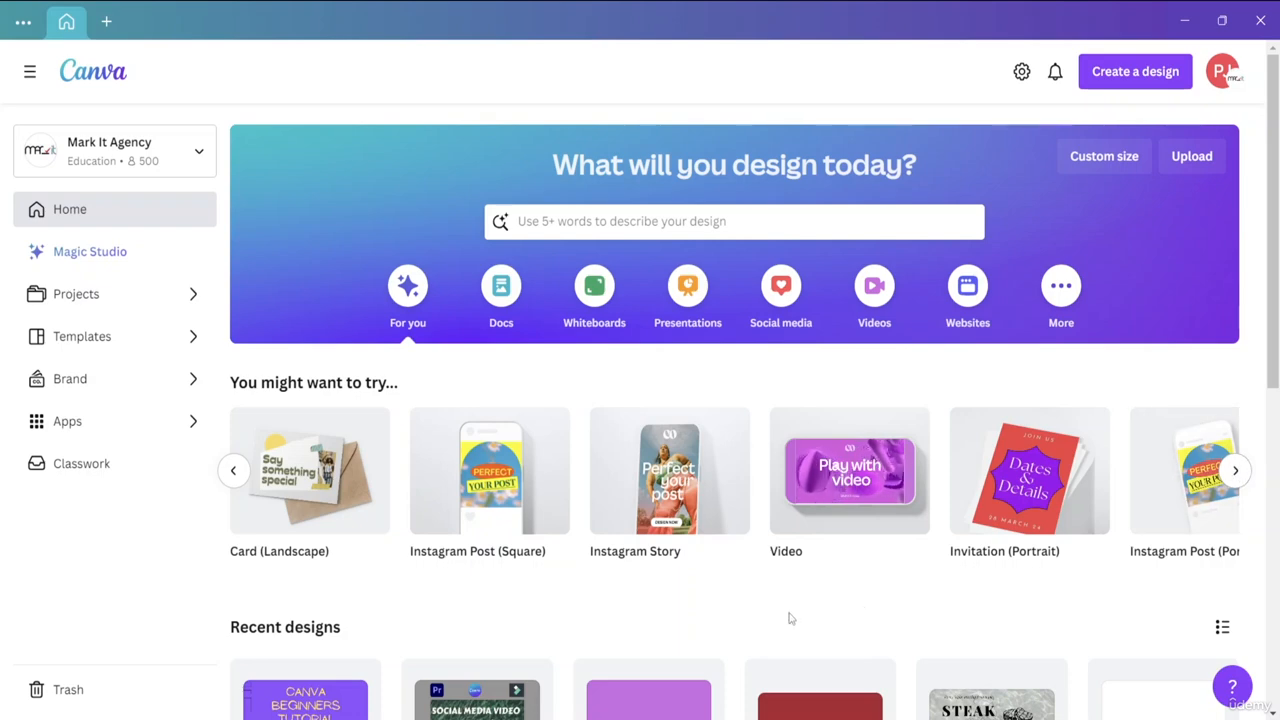
{"action": "scroll", "coordinate": [1265, 327], "scroll_direction": "down", "scroll_amount": 6}
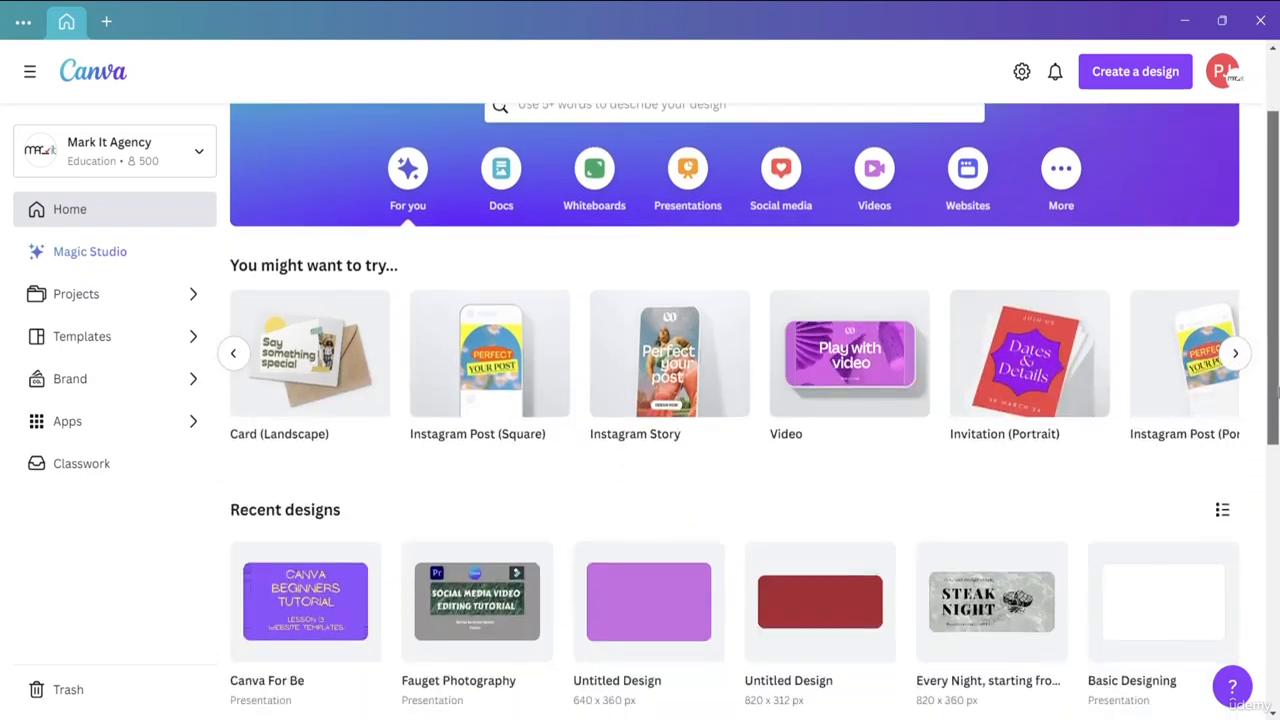
{"action": "scroll", "coordinate": [1275, 325], "scroll_direction": "up", "scroll_amount": 6}
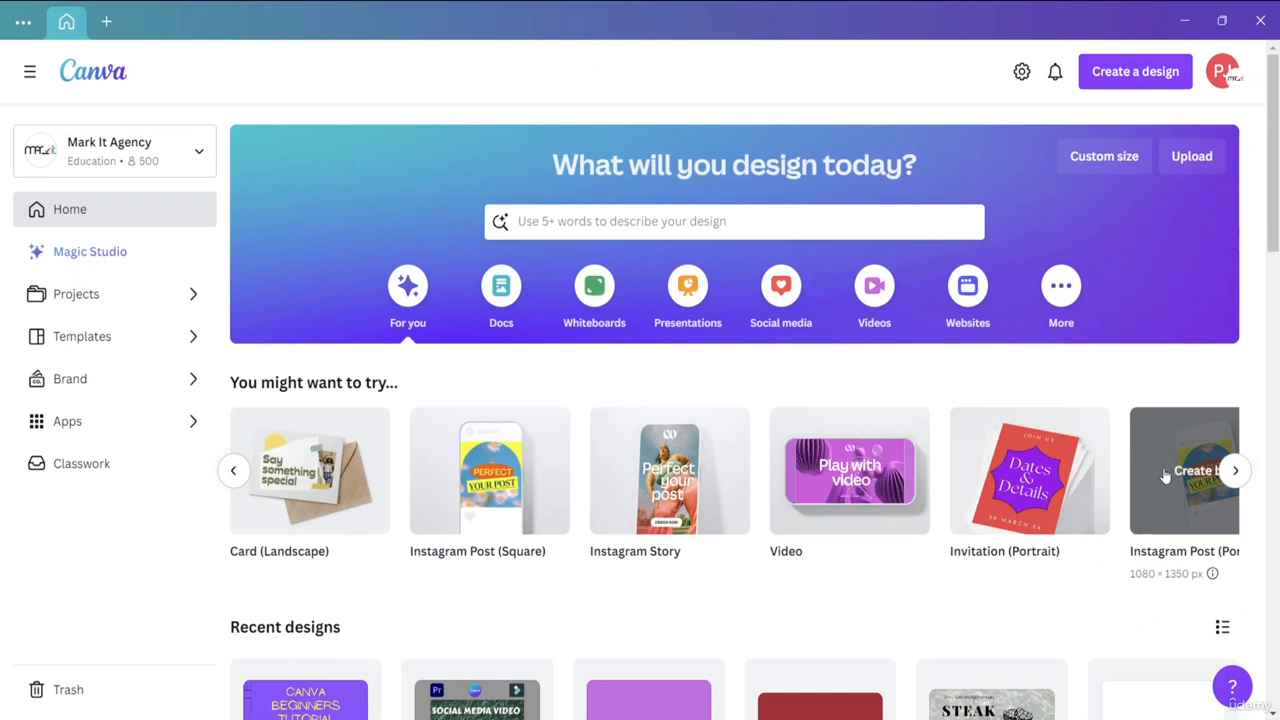
View the option for starting a design from an uploaded file and close the file chooser without picking a file.
{"action": "left_click", "coordinate": [1198, 161]}
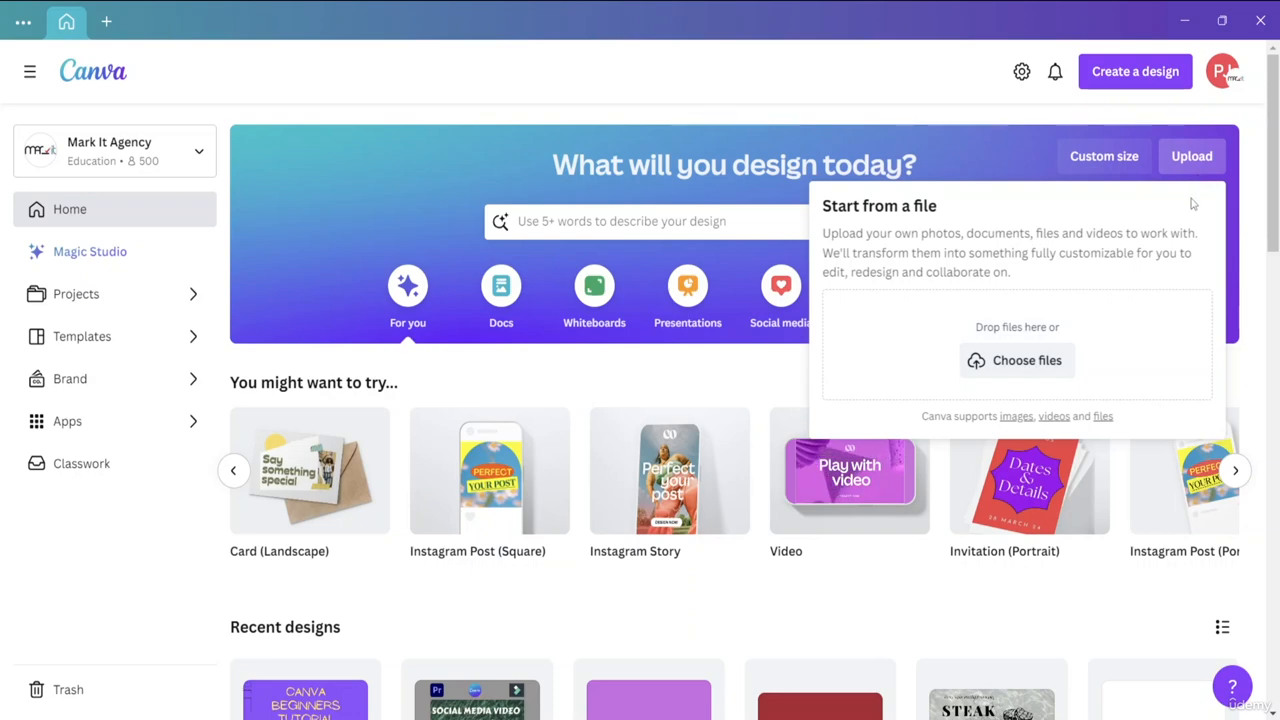
{"action": "left_click", "coordinate": [1031, 364]}
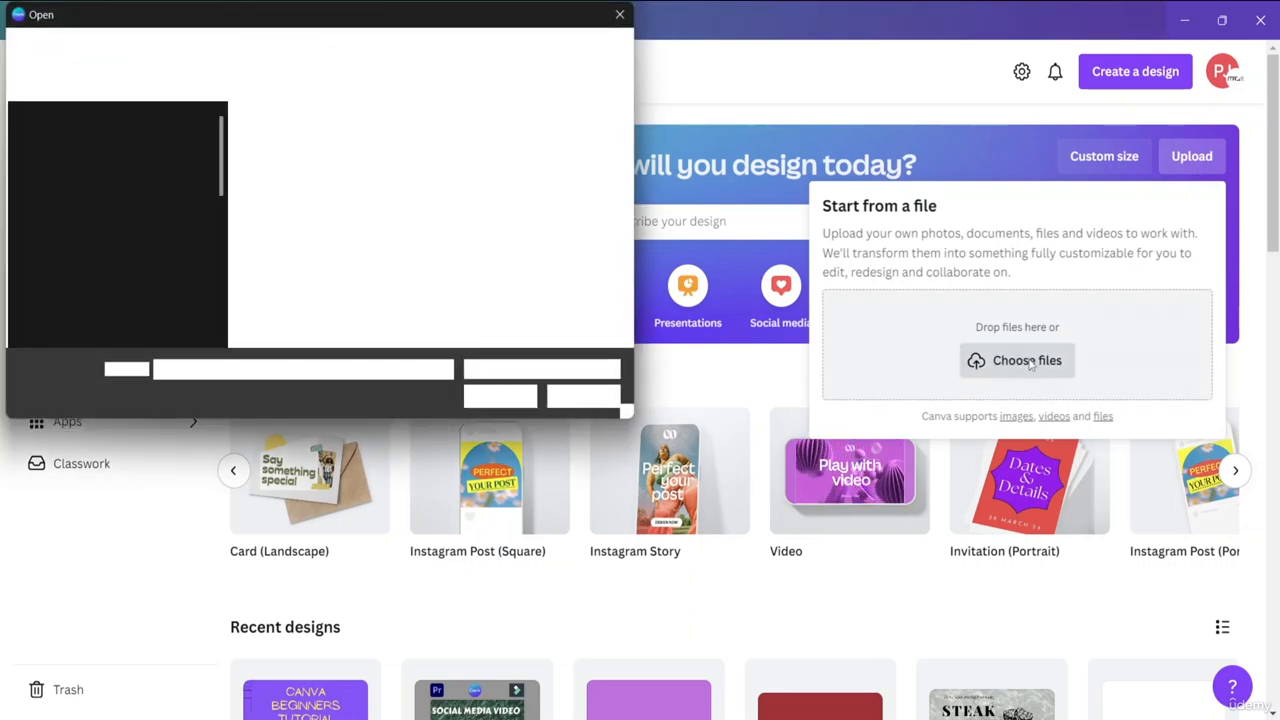
{"action": "left_click", "coordinate": [619, 14]}
{"action": "left_click", "coordinate": [989, 150]}
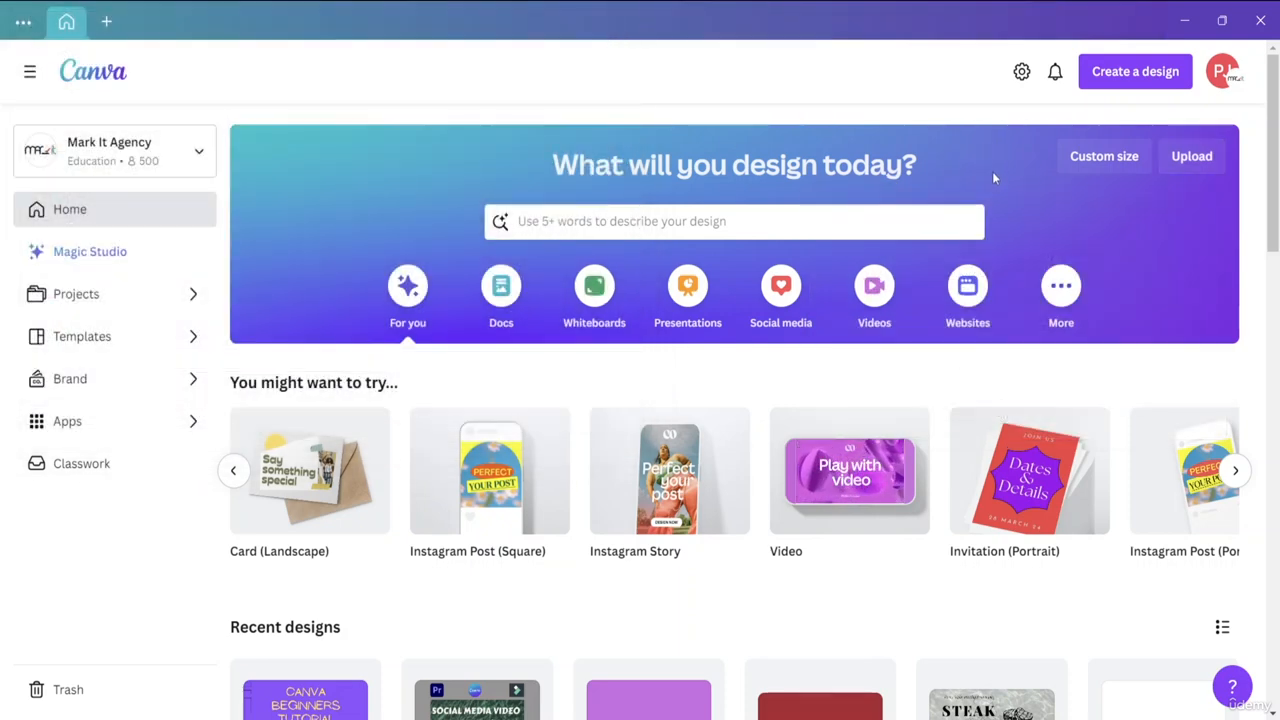
Examine the custom size options and the list of design types offered for a new design, without creating one.
{"action": "left_click", "coordinate": [1127, 160]}
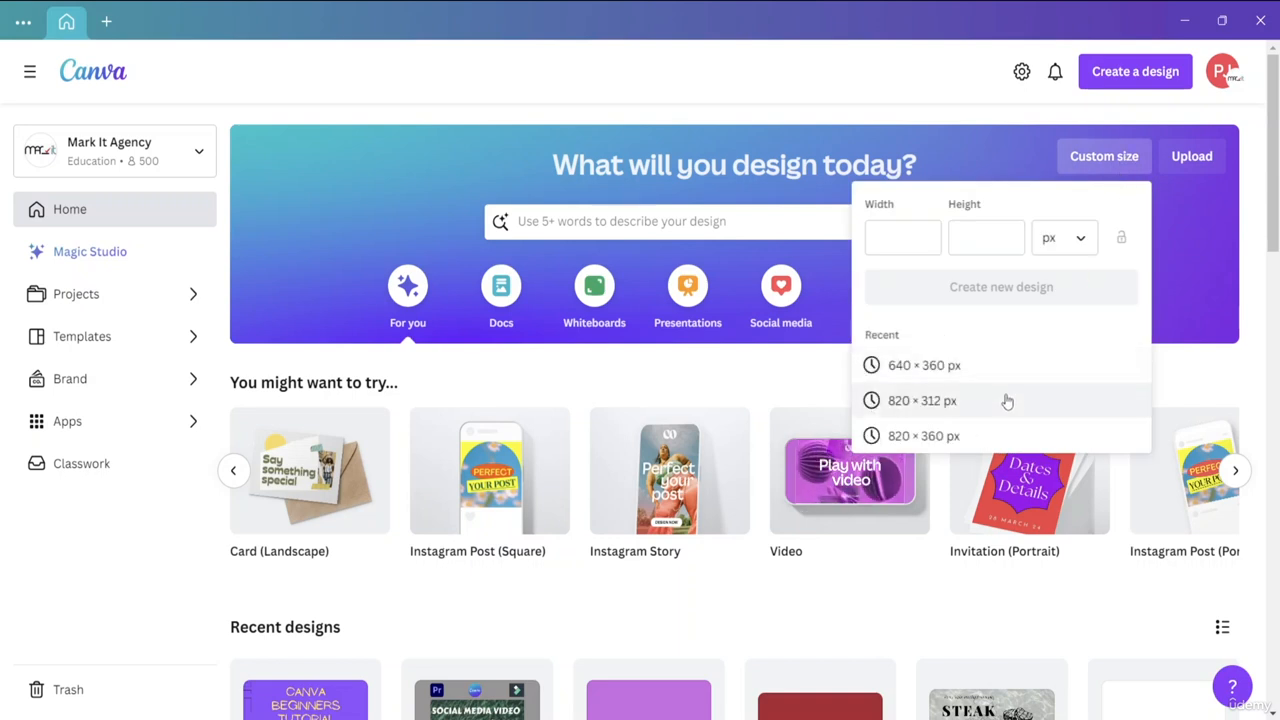
{"action": "left_click", "coordinate": [1183, 386]}
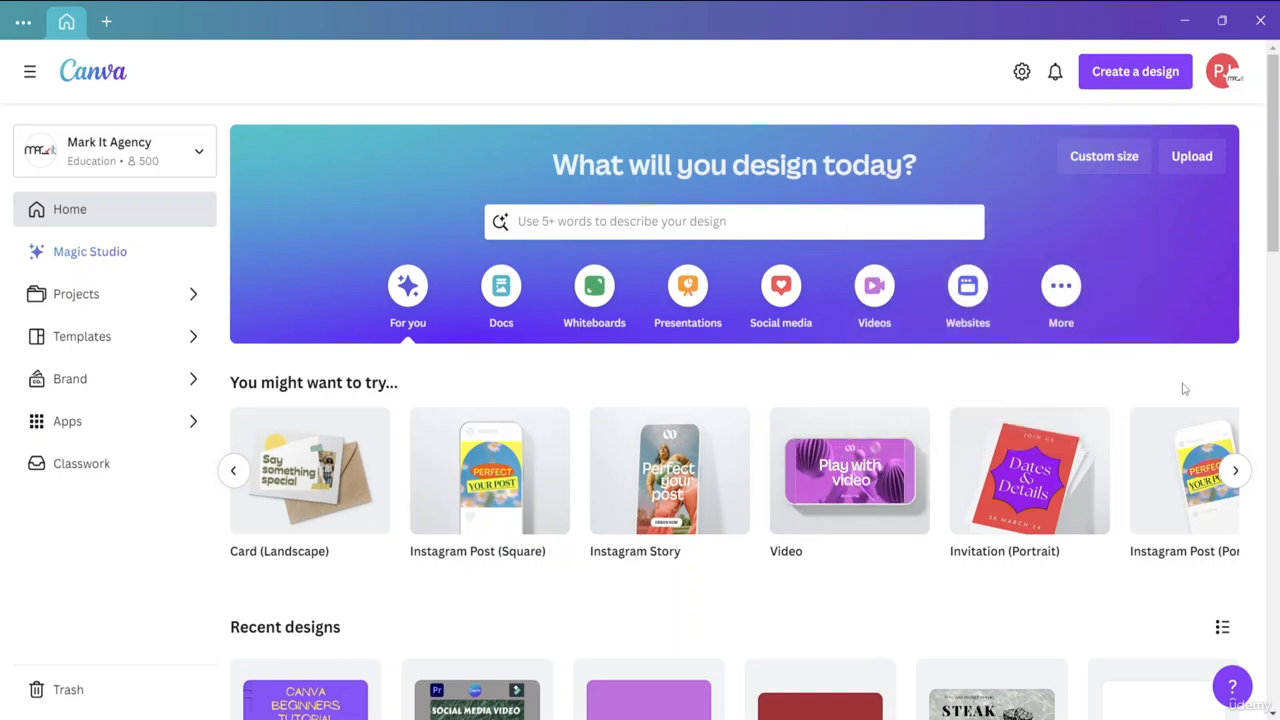
{"action": "left_click", "coordinate": [1117, 72]}
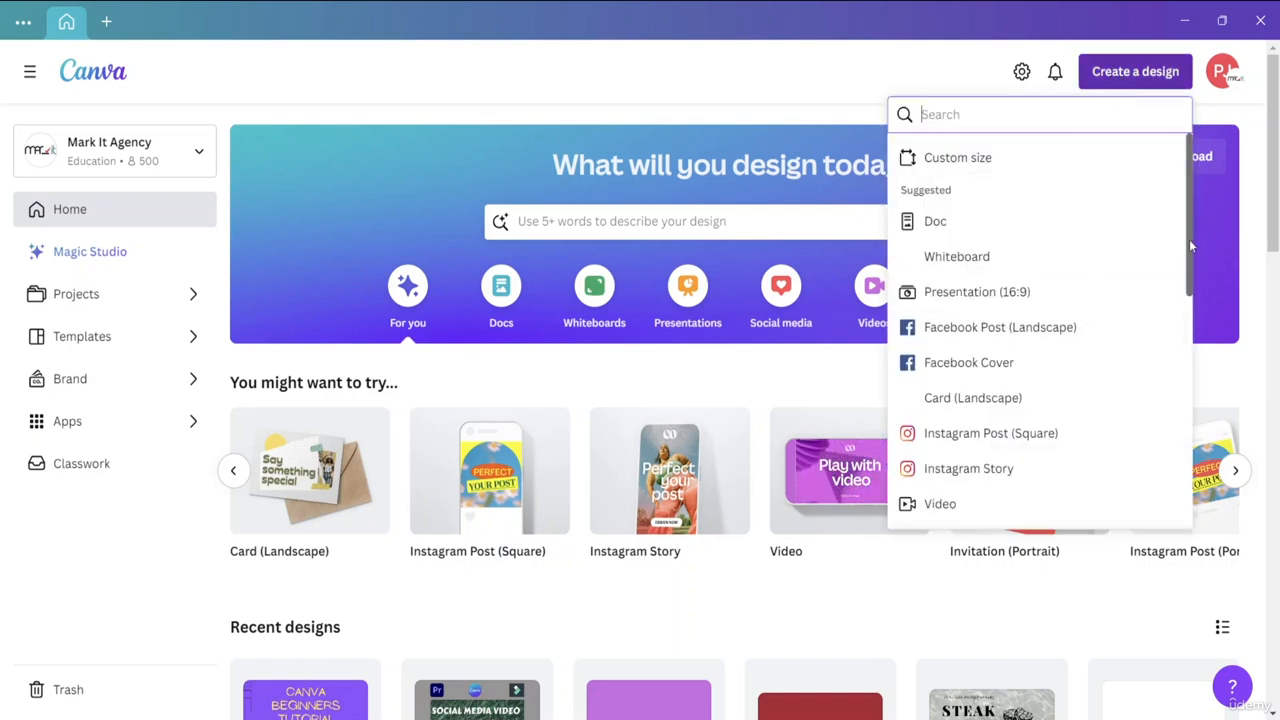
{"action": "left_click_drag", "start_coordinate": [1189, 239], "coordinate": [1246, 162]}
{"action": "left_click", "coordinate": [1222, 107]}
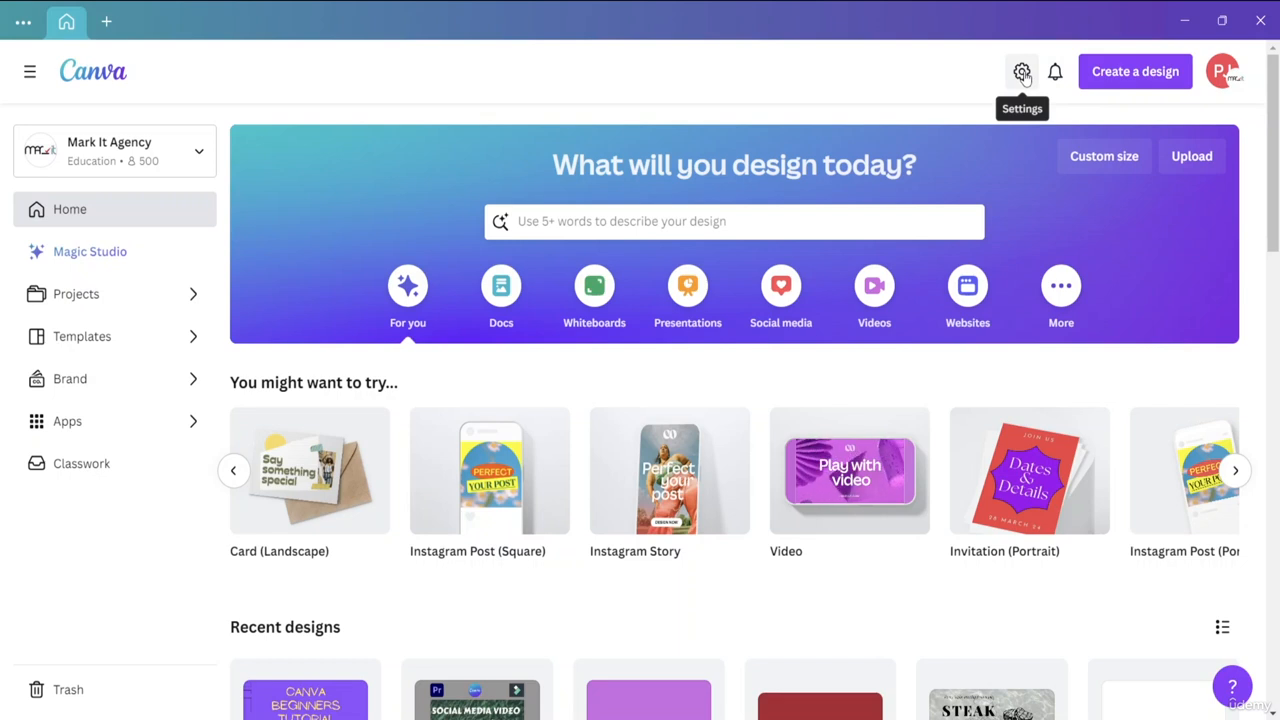
Hide the side menu and browse the formats and templates in the Videos category.
{"action": "left_click", "coordinate": [30, 71]}
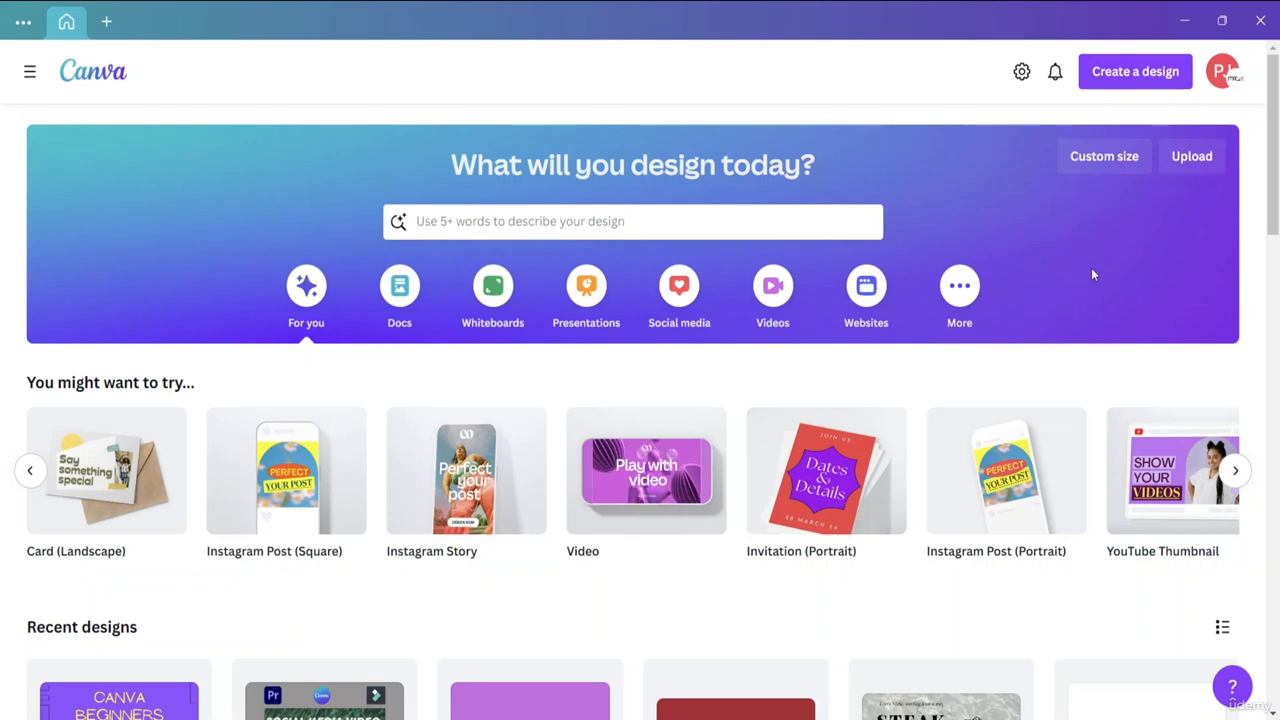
{"action": "left_click", "coordinate": [769, 299]}
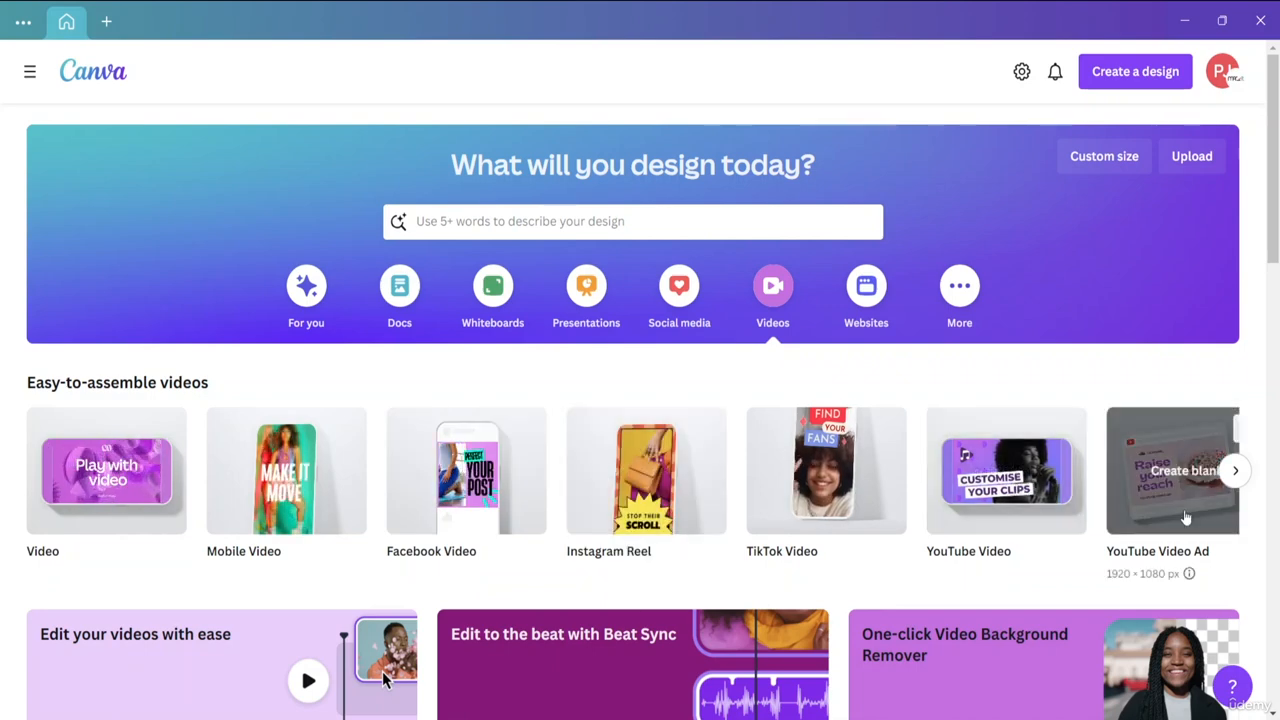
{"action": "left_click", "coordinate": [1237, 470]}
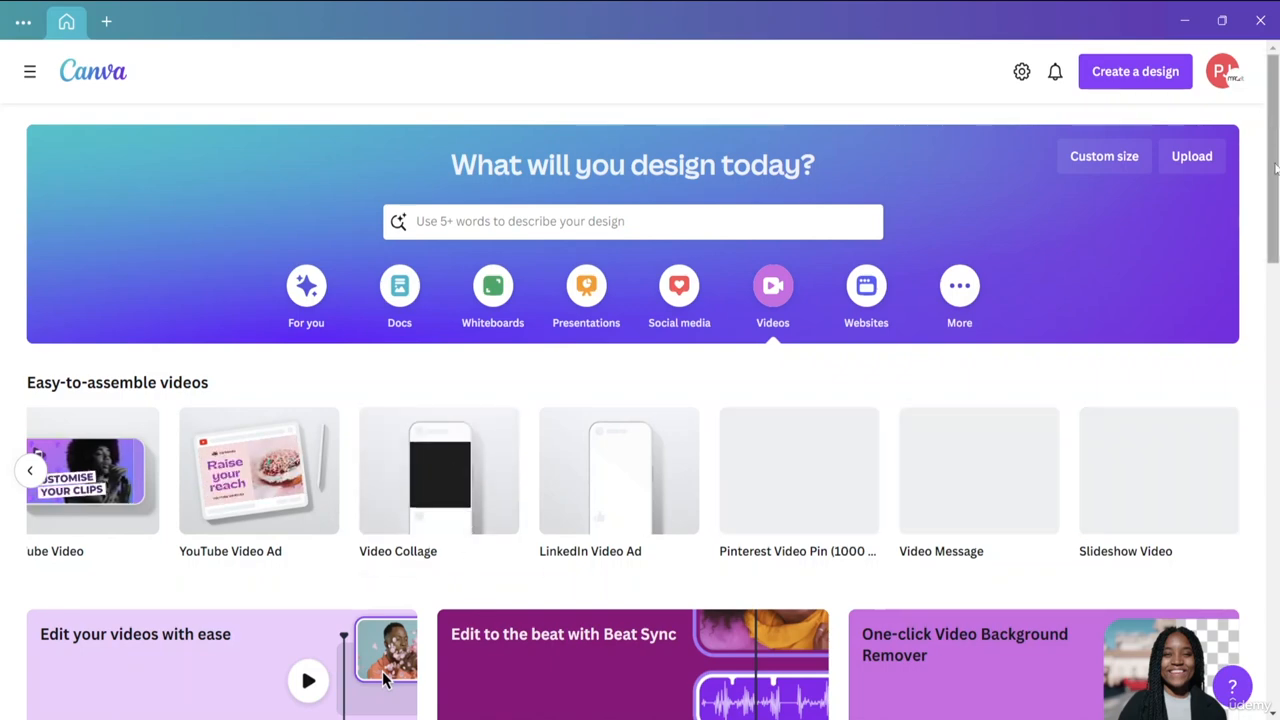
{"action": "left_click_drag", "start_coordinate": [1275, 172], "coordinate": [1277, 296]}
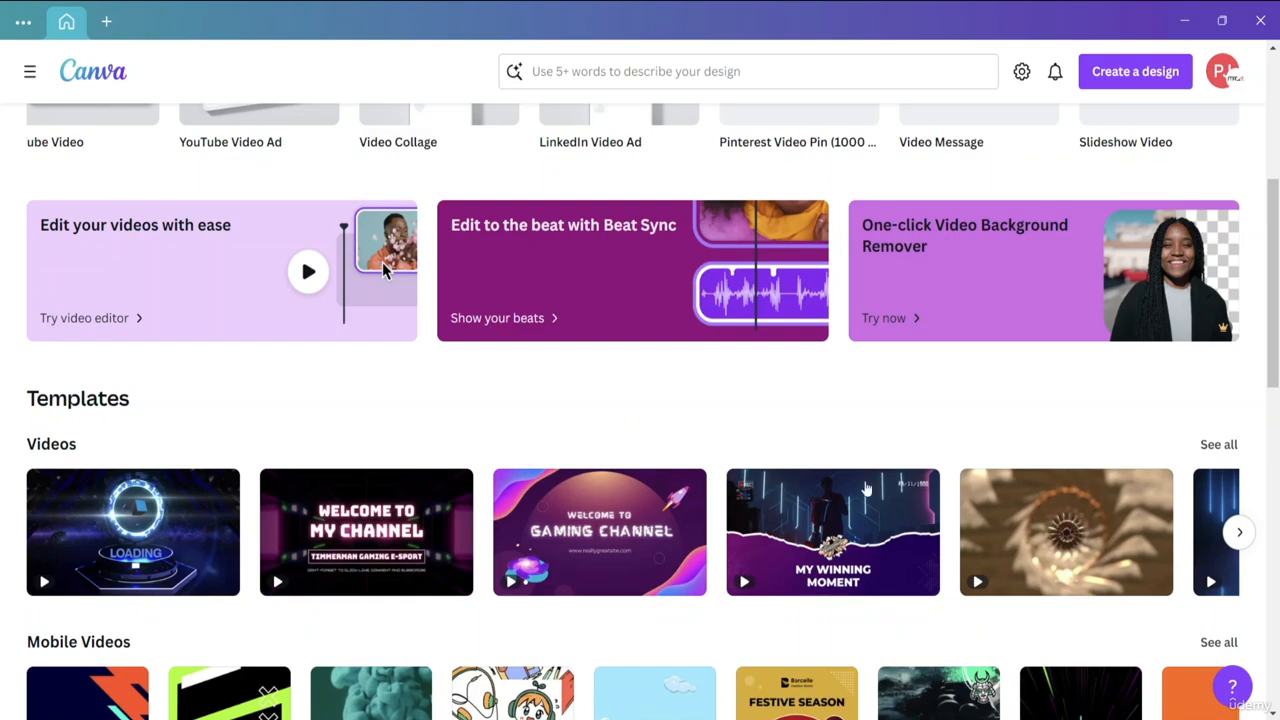
{"action": "left_click_drag", "start_coordinate": [1275, 313], "coordinate": [1275, 455]}
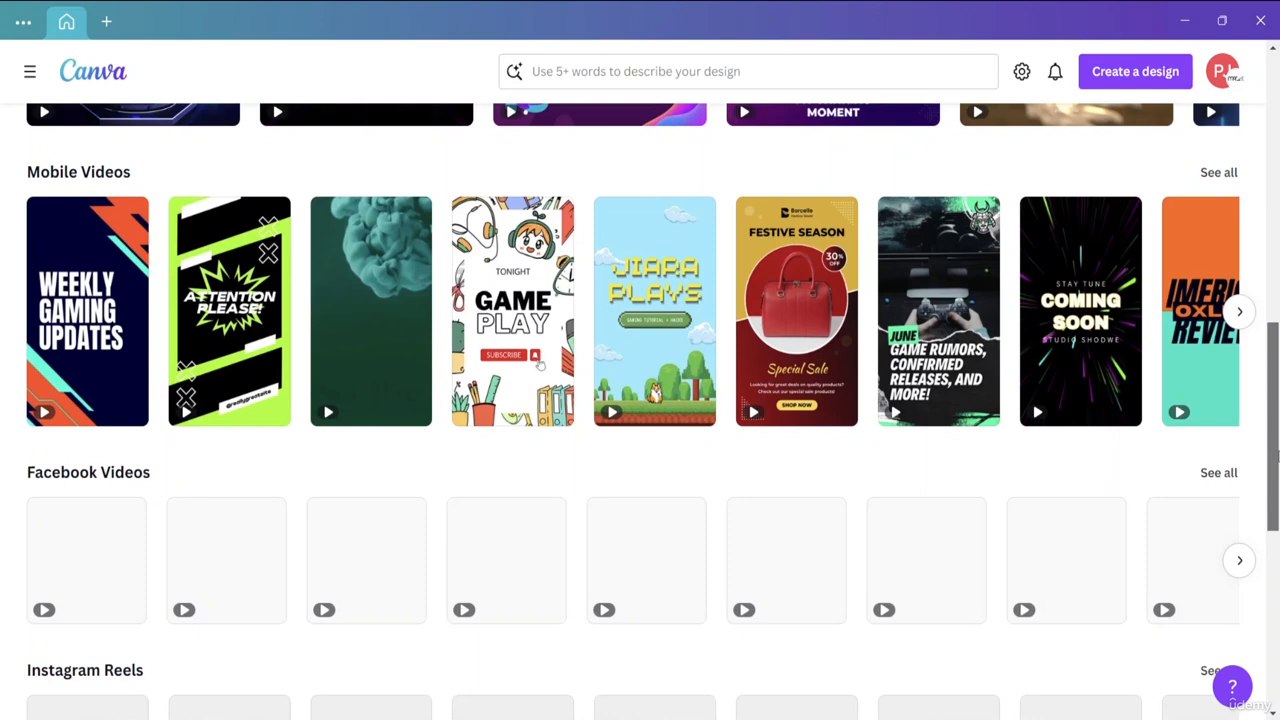
Browse the Facebook Videos, Instagram Reels and TikTok Videos templates, and return to the start of the easy-to-assemble video formats.
{"action": "left_click_drag", "start_coordinate": [1277, 456], "coordinate": [1277, 532]}
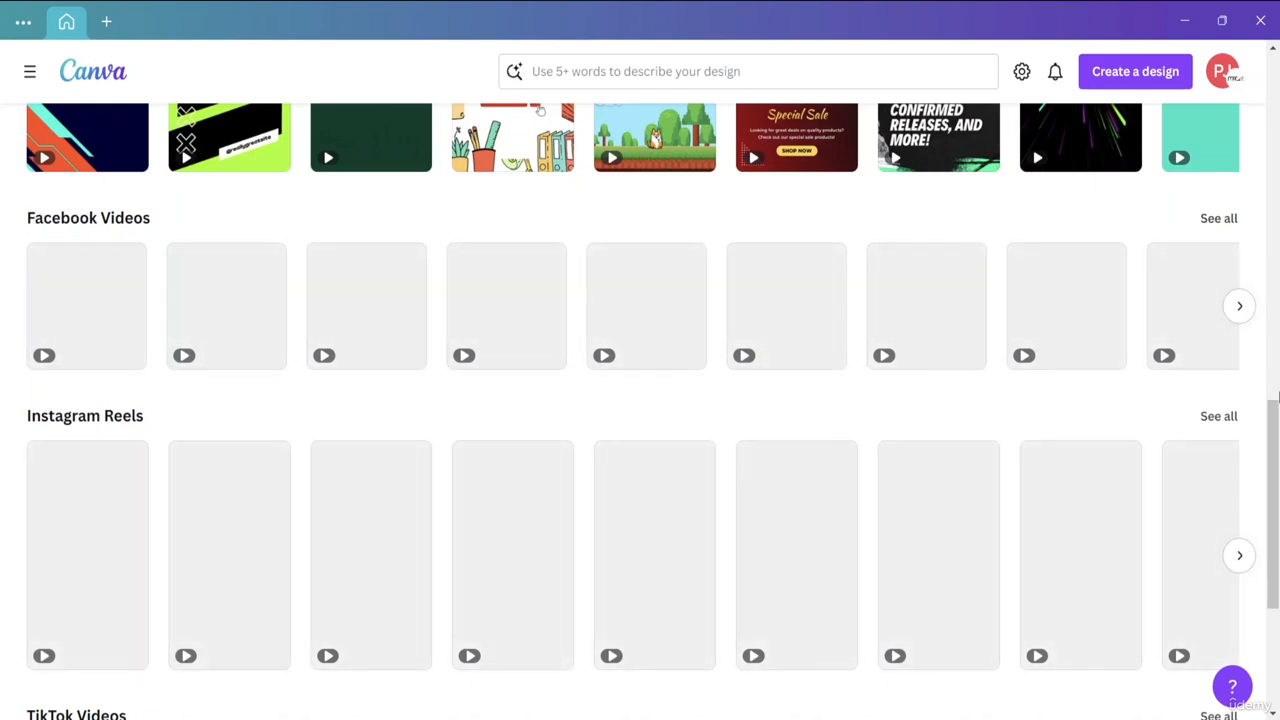
{"action": "left_click_drag", "start_coordinate": [1277, 398], "coordinate": [1276, 527]}
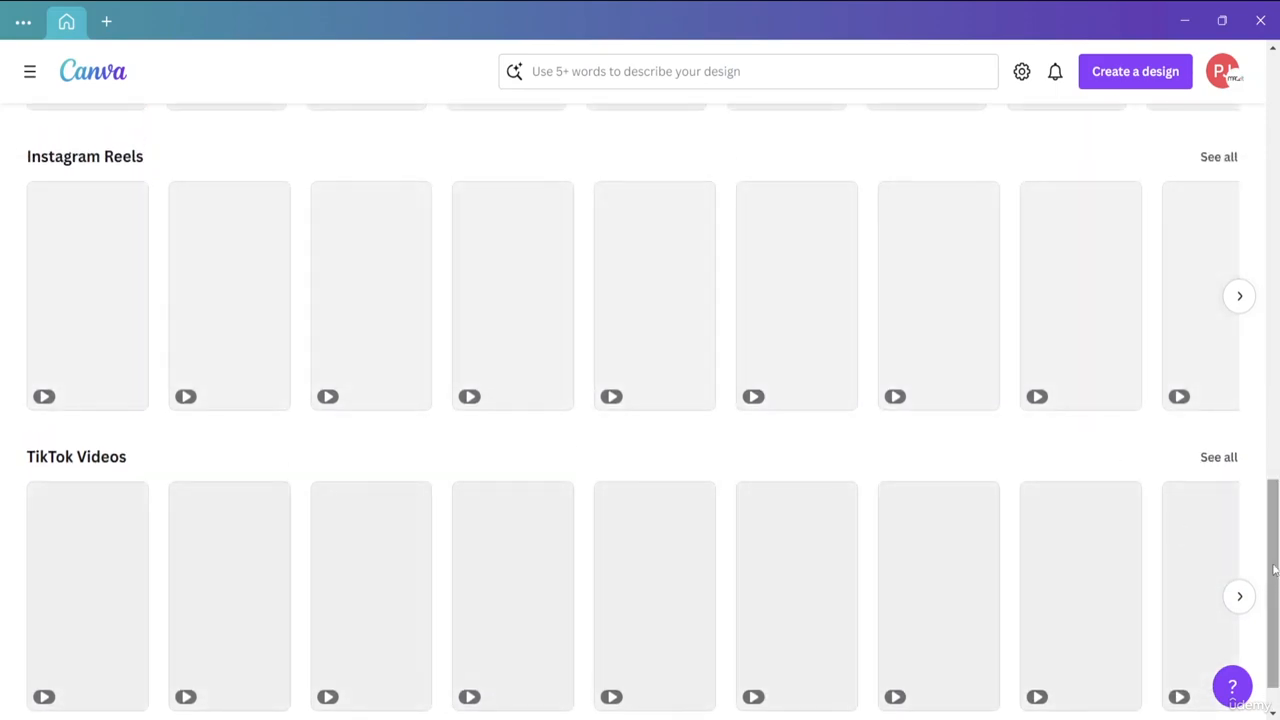
{"action": "scroll", "coordinate": [1274, 570], "scroll_direction": "down", "scroll_amount": 1}
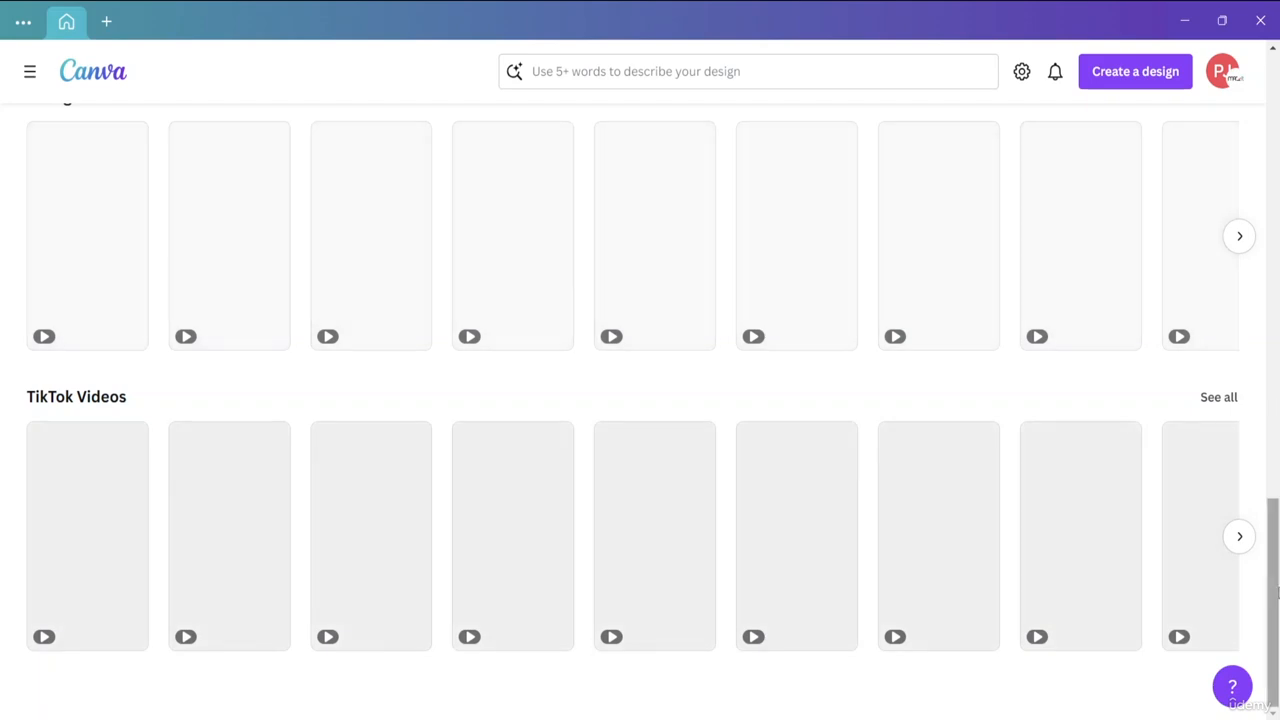
{"action": "left_click_drag", "start_coordinate": [1277, 592], "coordinate": [1258, 80]}
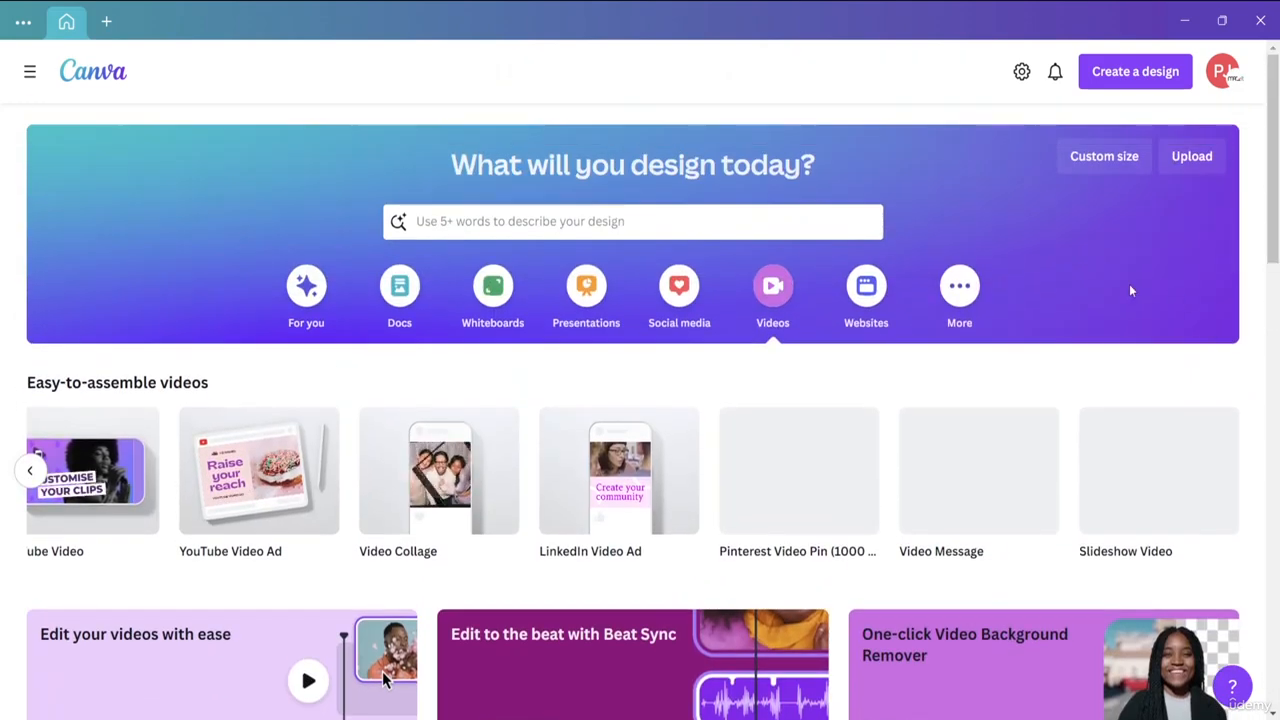
{"action": "left_click", "coordinate": [29, 472]}
{"action": "left_click", "coordinate": [29, 474]}
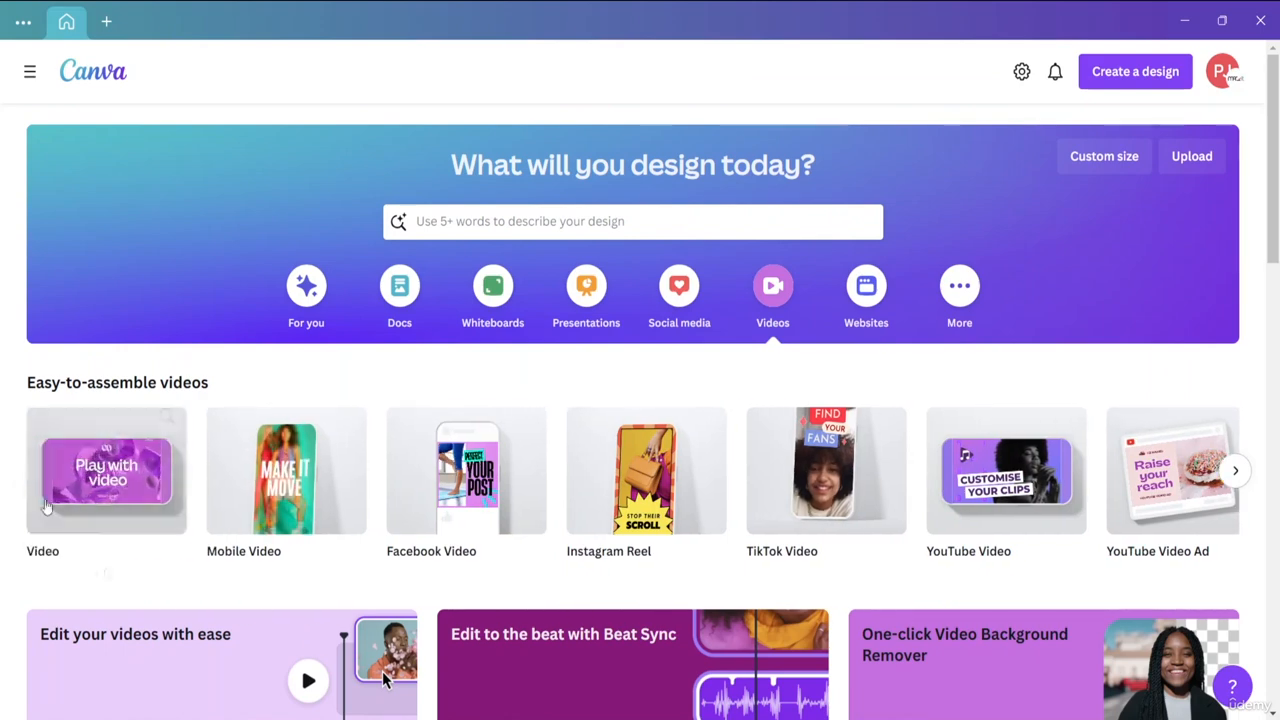
Create a blank Video design and briefly play its empty page, pausing after about one second.
{"action": "left_click", "coordinate": [117, 500]}
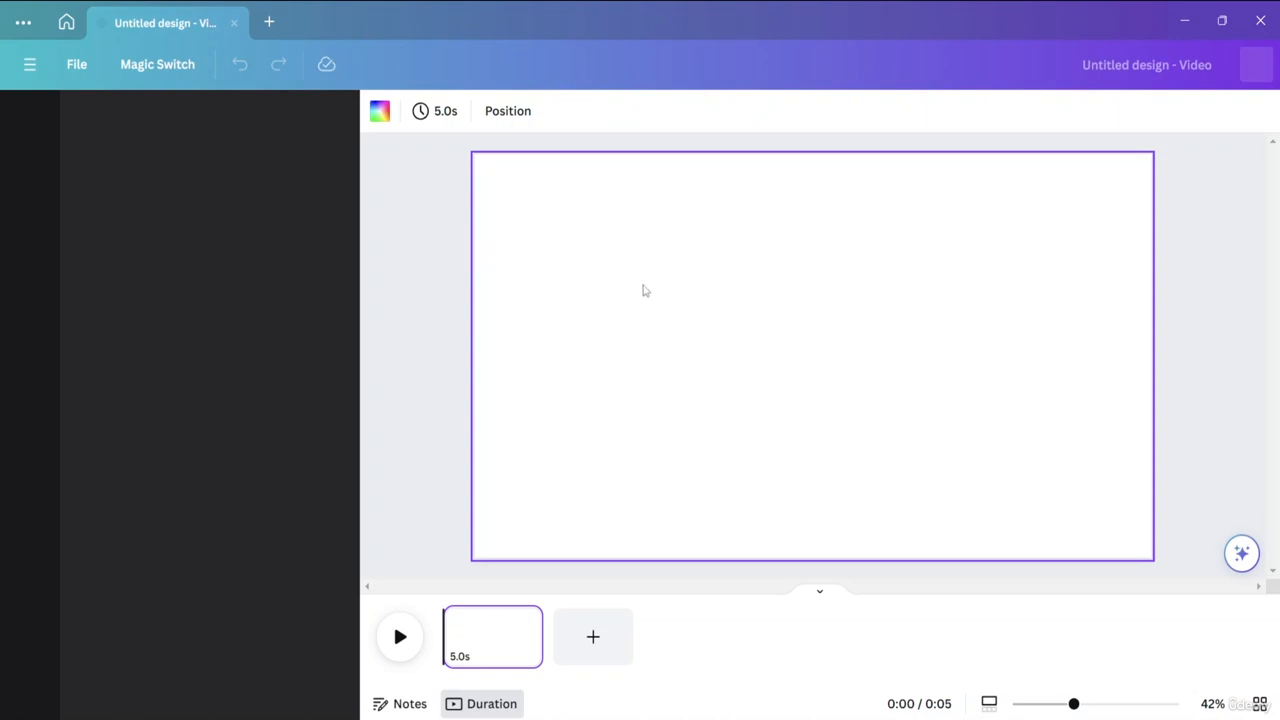
{"action": "left_click", "coordinate": [399, 638]}
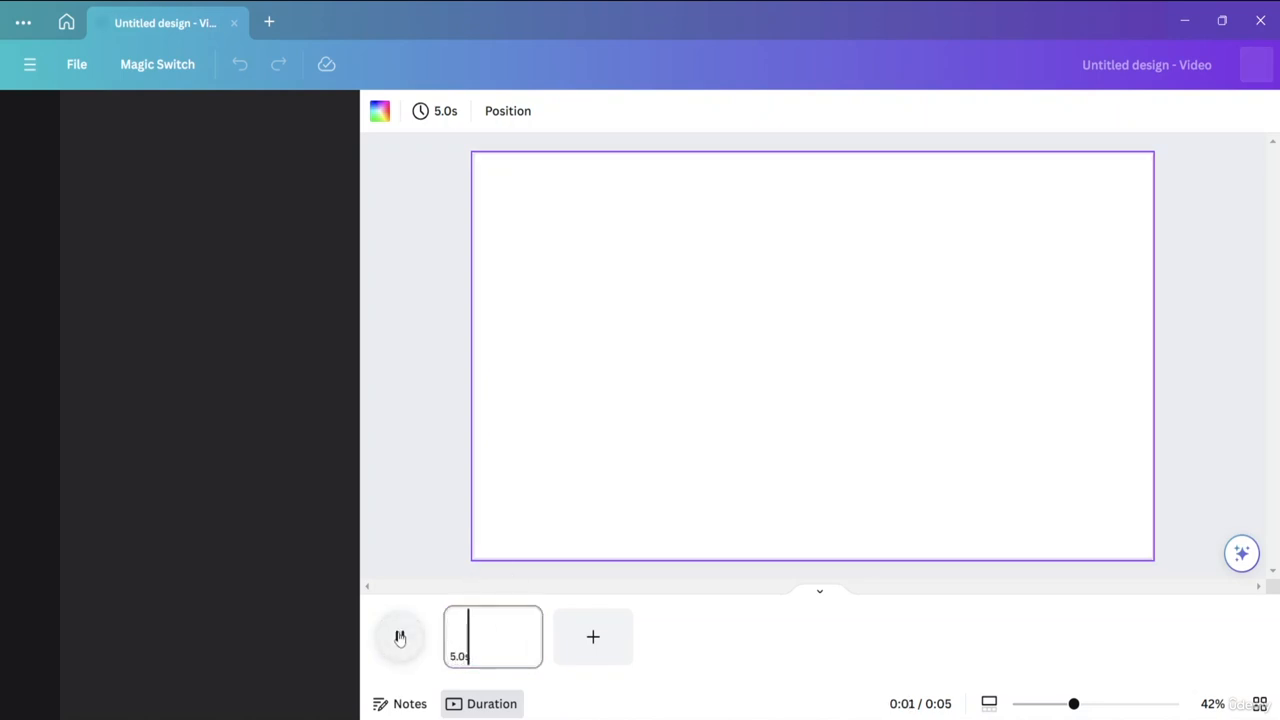
{"action": "left_click", "coordinate": [399, 638]}
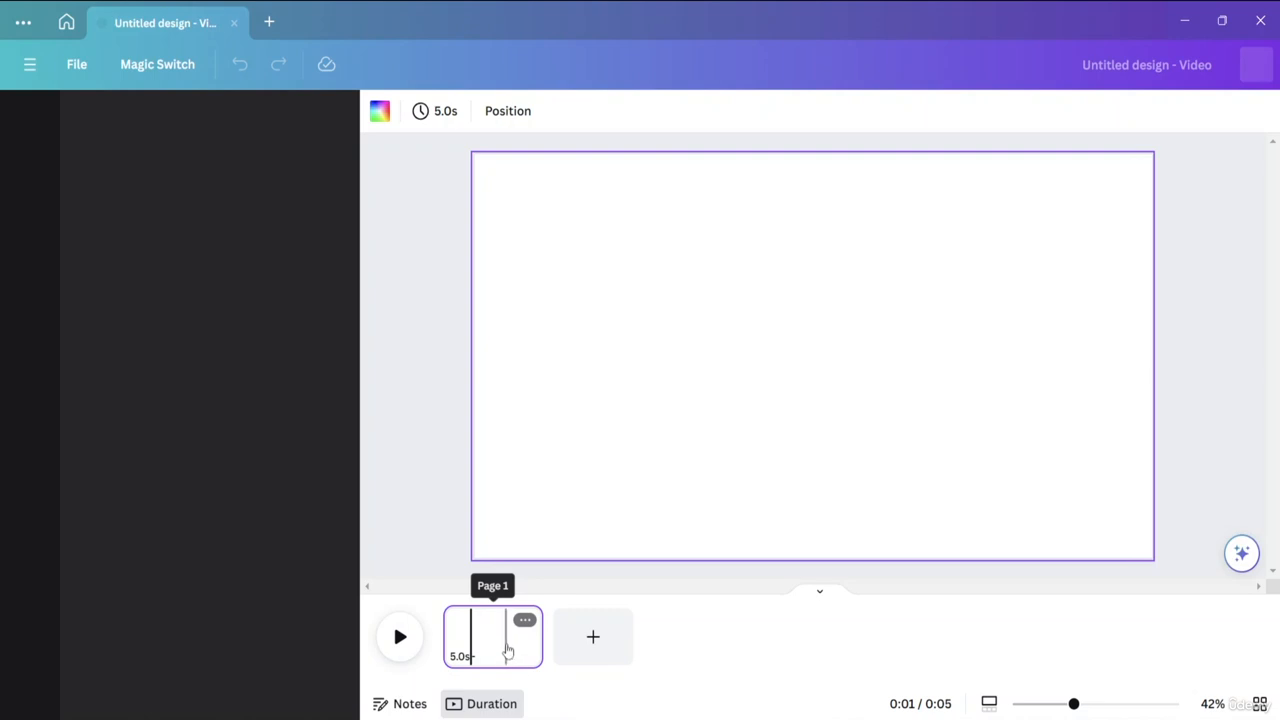
Try resizing the page's duration in the timeline, leaving it at 5.0 s, and try the canvas zoom.
{"action": "mouse_move", "coordinate": [539, 630]}
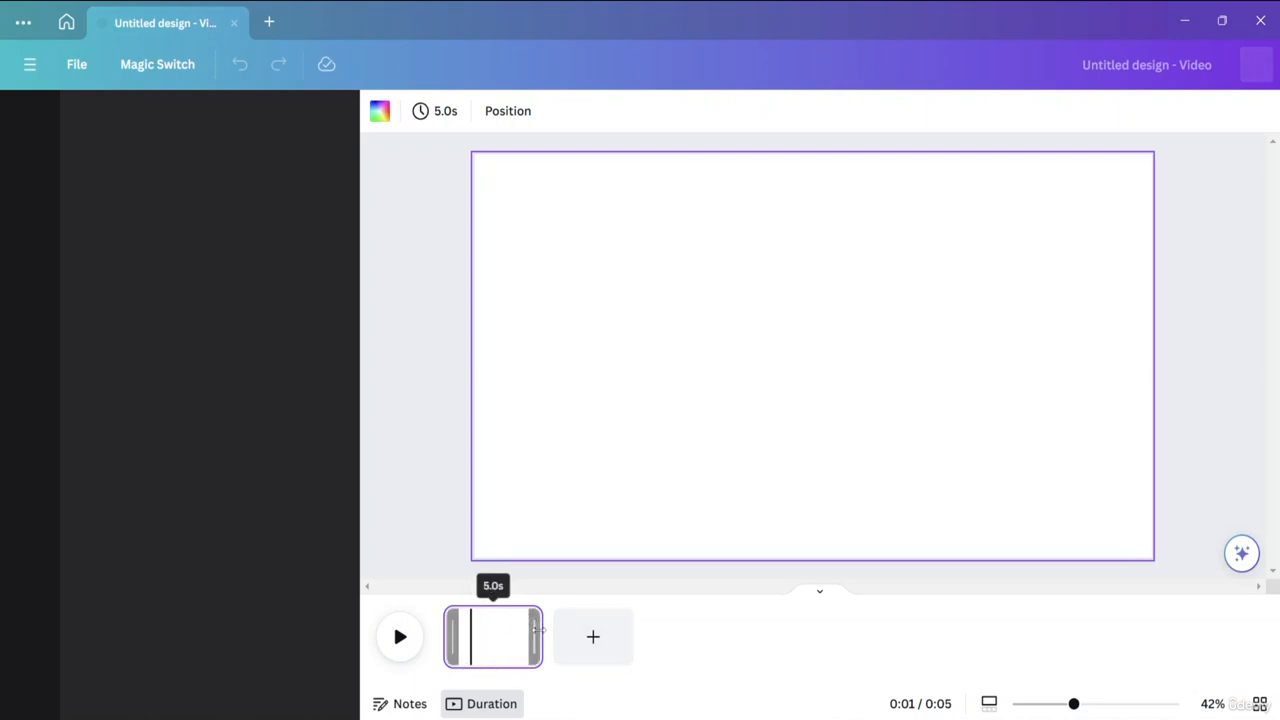
{"action": "mouse_move", "coordinate": [538, 630]}
{"action": "left_mouse_down"}
{"action": "mouse_move", "coordinate": [922, 645]}
{"action": "mouse_move", "coordinate": [548, 650]}
{"action": "mouse_move", "coordinate": [880, 648]}
{"action": "mouse_move", "coordinate": [537, 636]}
{"action": "left_mouse_up"}
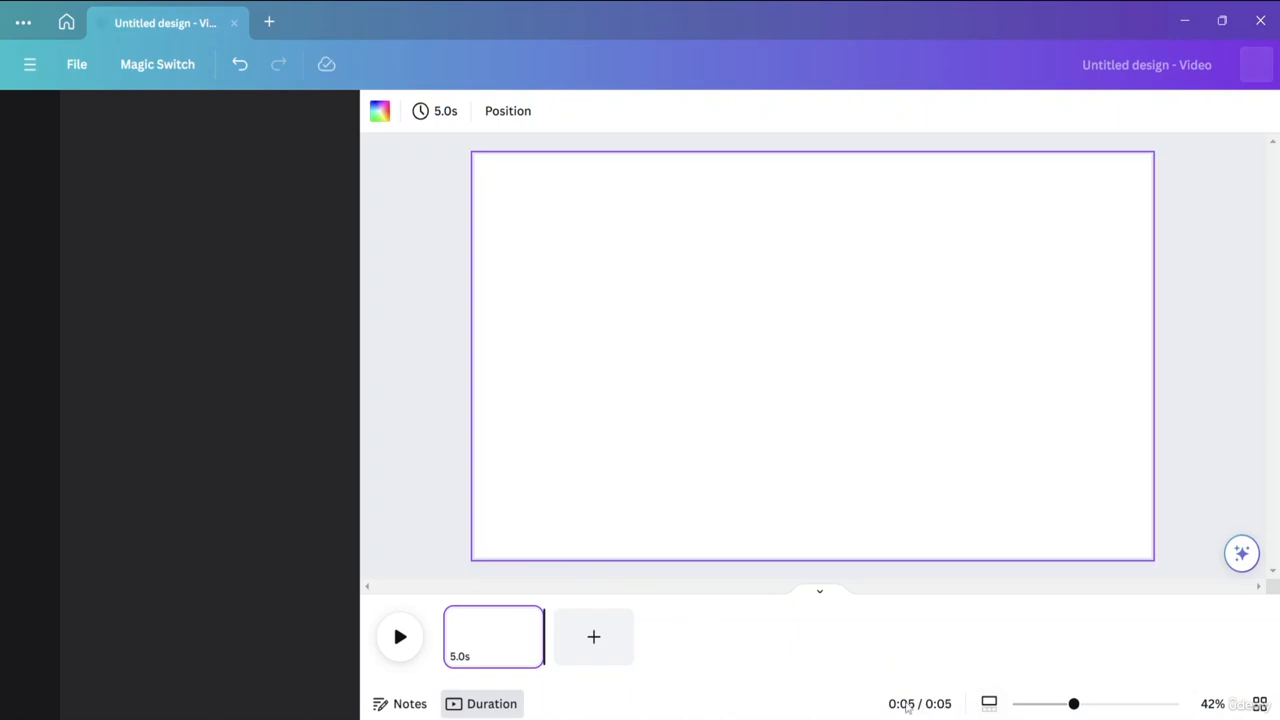
{"action": "mouse_move", "coordinate": [1074, 704]}
{"action": "left_mouse_down"}
{"action": "mouse_move", "coordinate": [1194, 708]}
{"action": "mouse_move", "coordinate": [1076, 706]}
{"action": "left_mouse_up"}
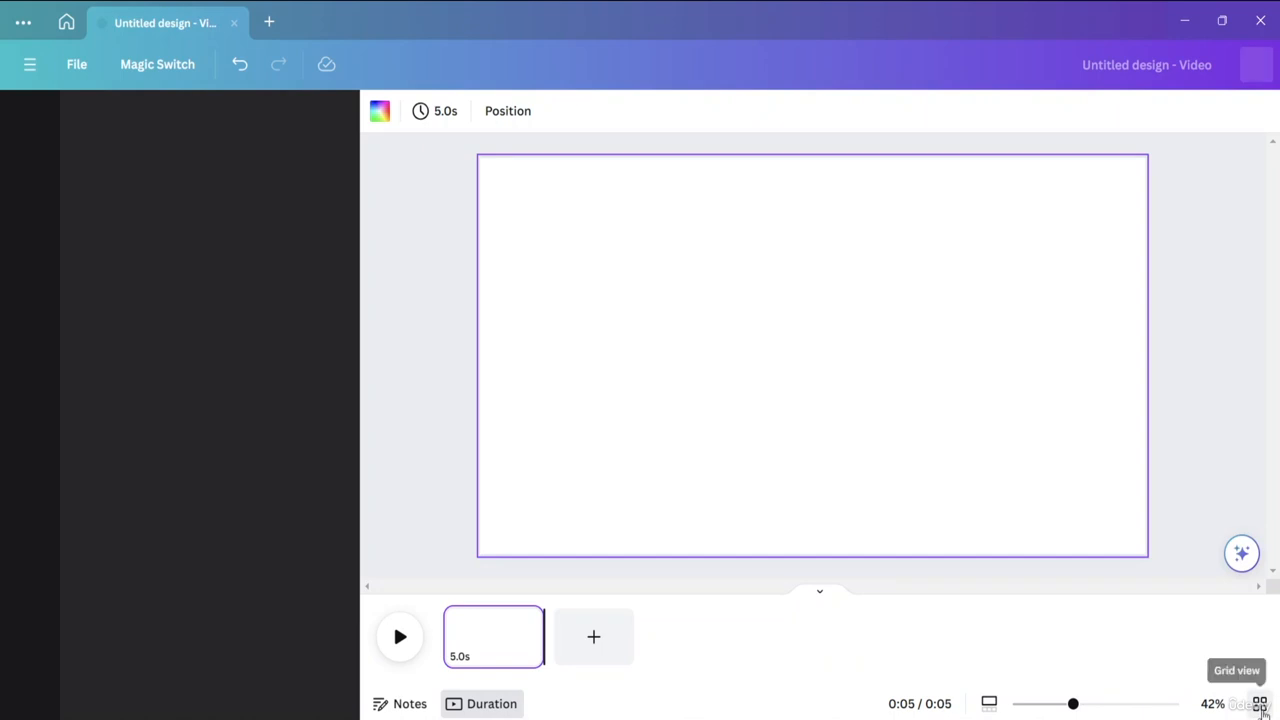
Duplicate the page in grid view, hide and unhide the copy, and delete it.
{"action": "left_click", "coordinate": [1260, 705]}
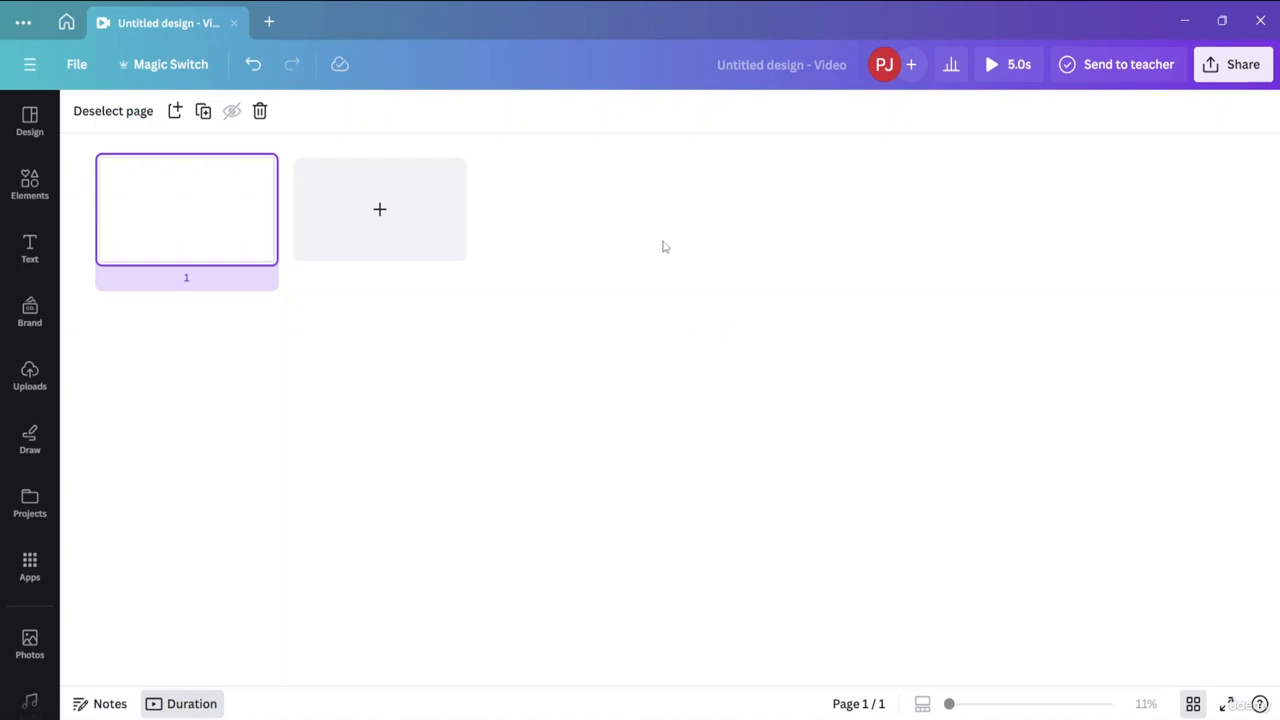
{"action": "left_click", "coordinate": [204, 112]}
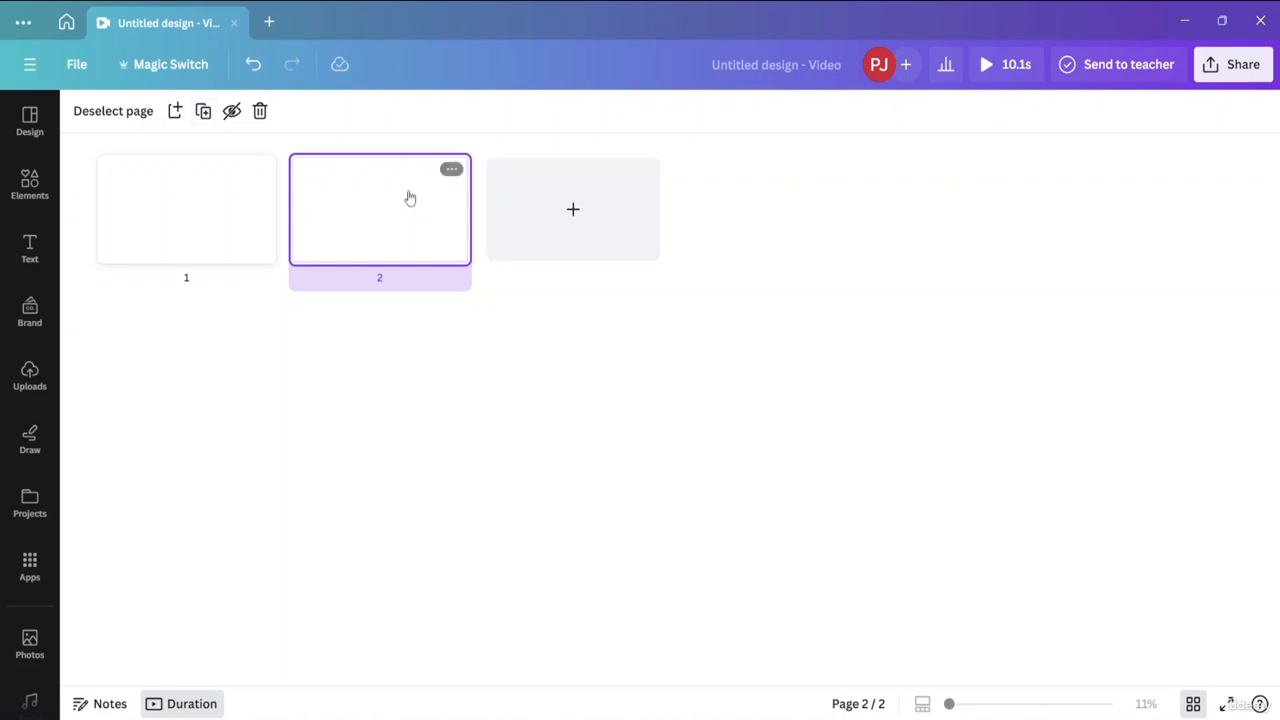
{"action": "left_click", "coordinate": [231, 112]}
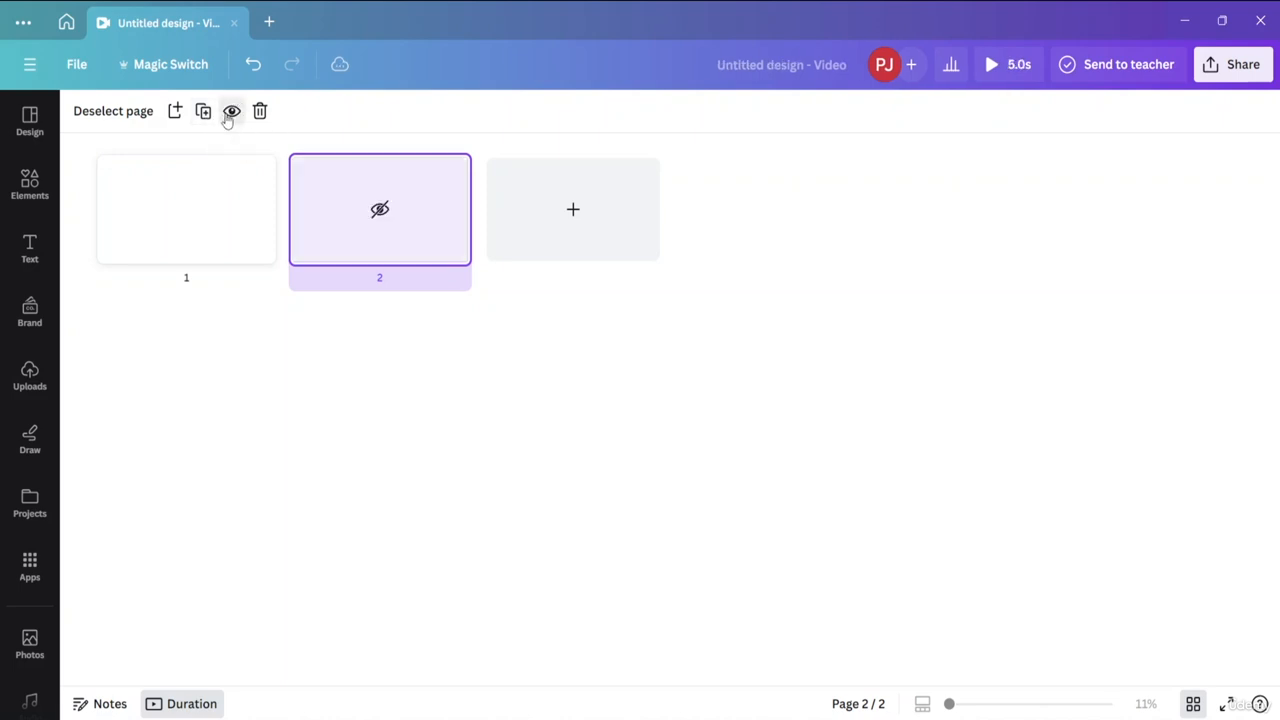
{"action": "left_click", "coordinate": [231, 112]}
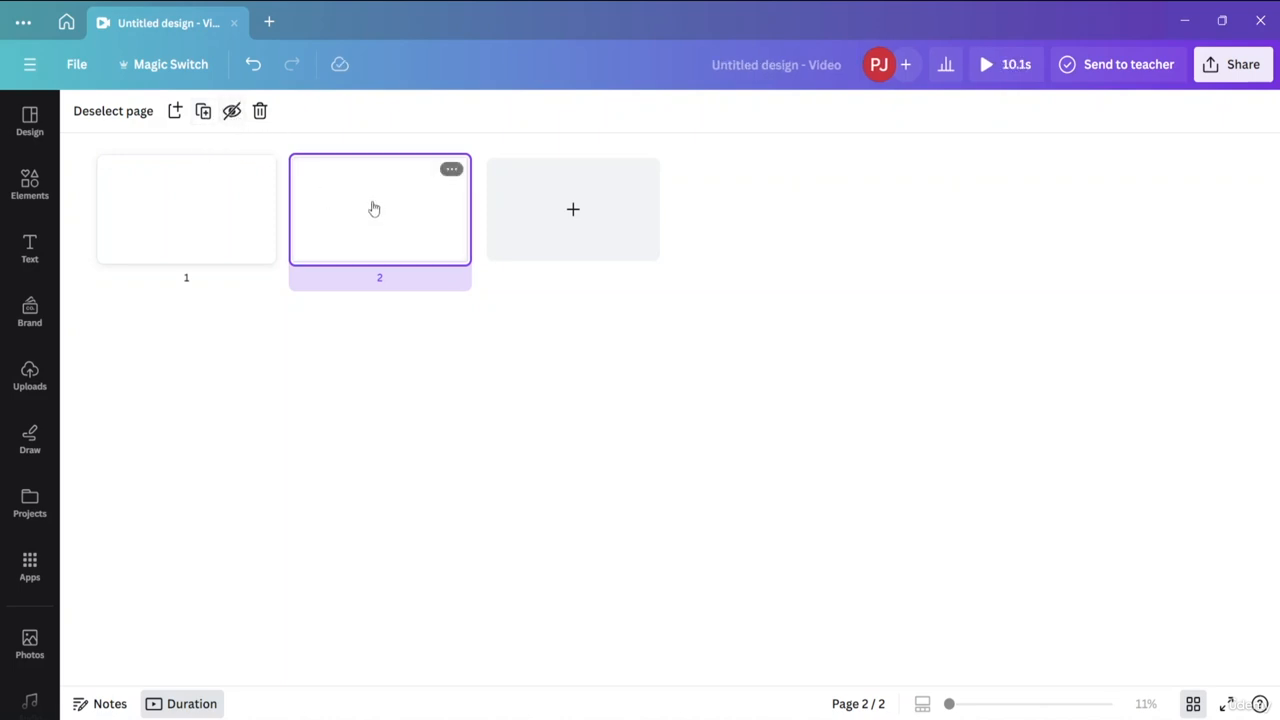
{"action": "left_click", "coordinate": [262, 114]}
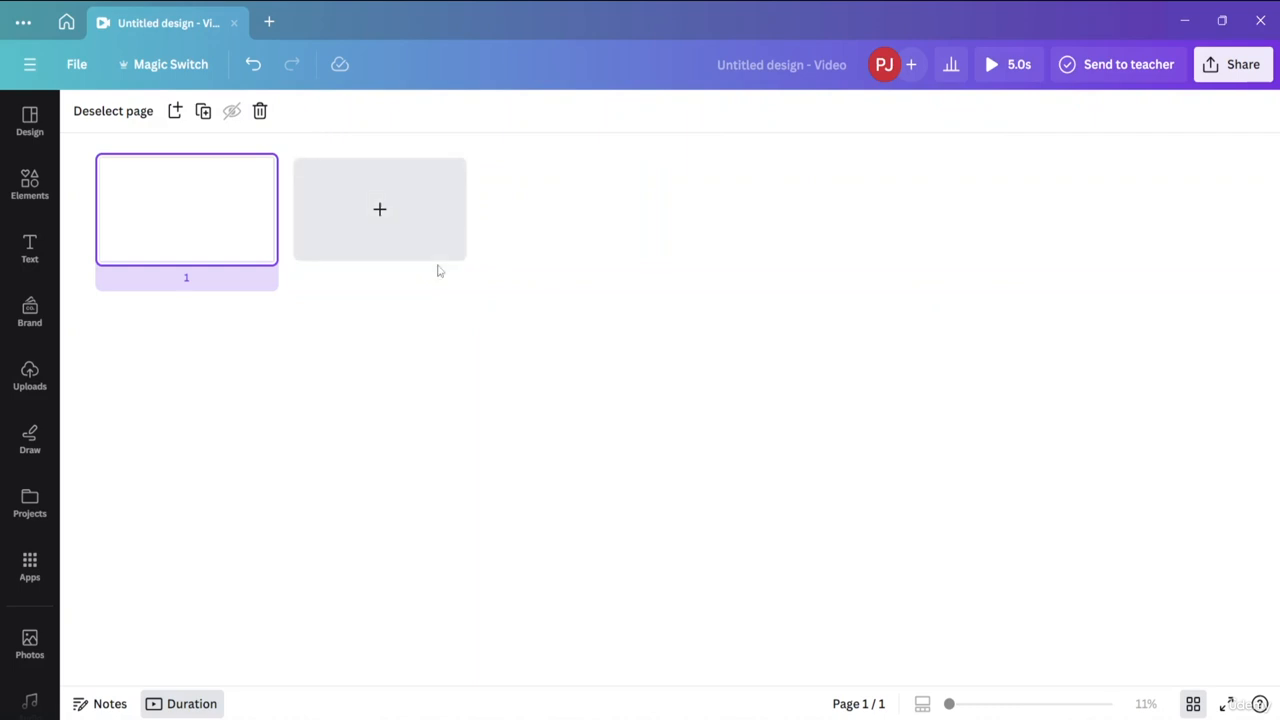
Add a blank second page in grid view, and hide and unhide it.
{"action": "left_click", "coordinate": [402, 222]}
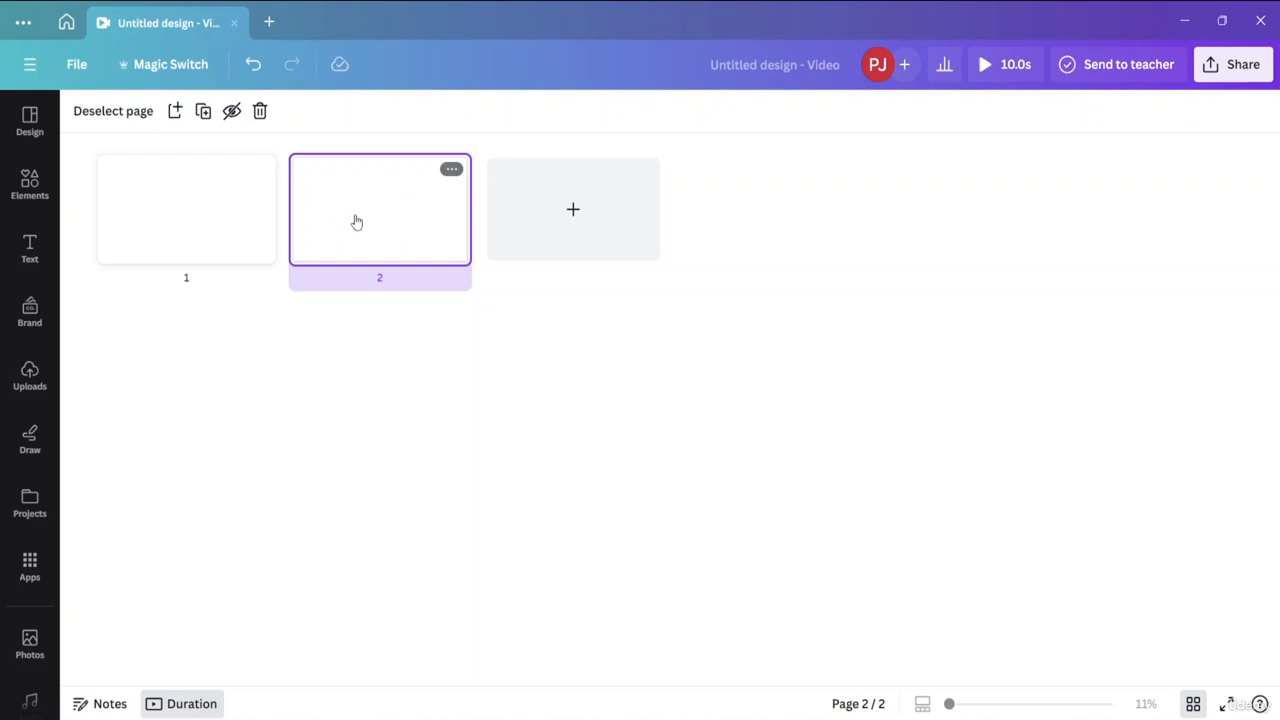
{"action": "left_click", "coordinate": [229, 114]}
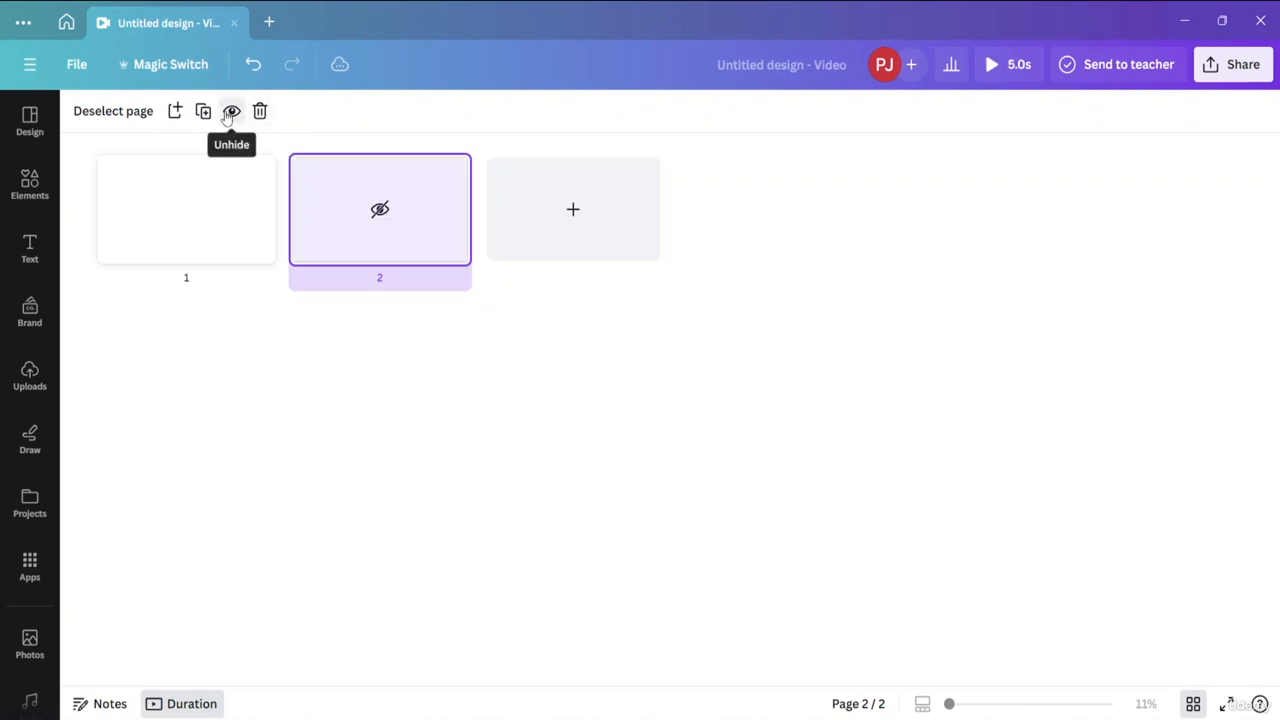
{"action": "left_click", "coordinate": [231, 113]}
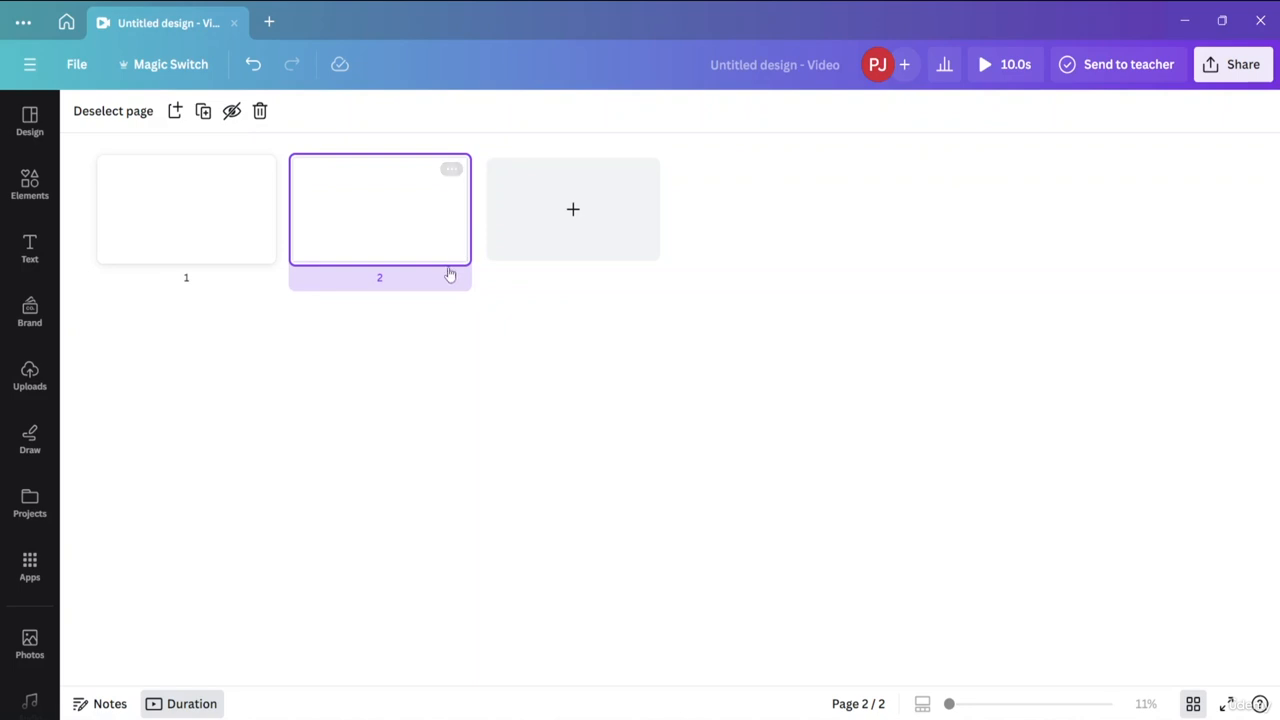
Try selecting and deselecting page 2 and page 1 in grid view, leaving both deselected.
{"action": "left_click", "coordinate": [108, 116]}
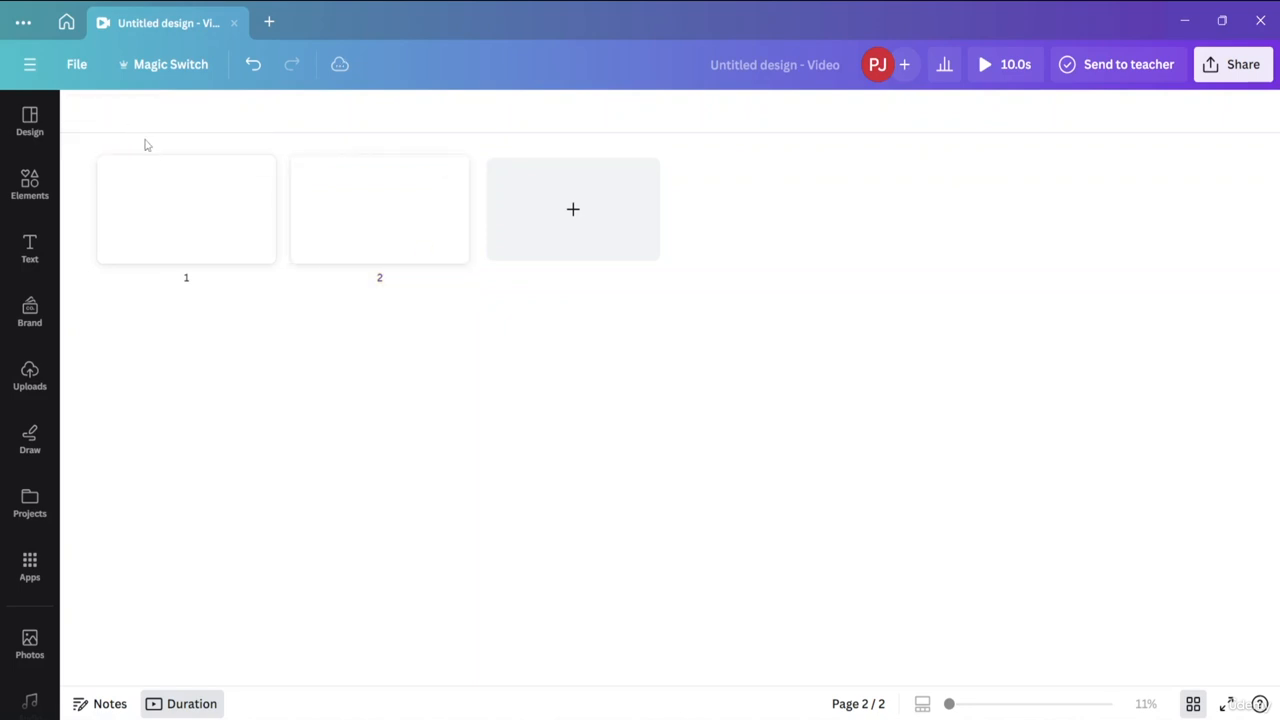
{"action": "left_click", "coordinate": [367, 215]}
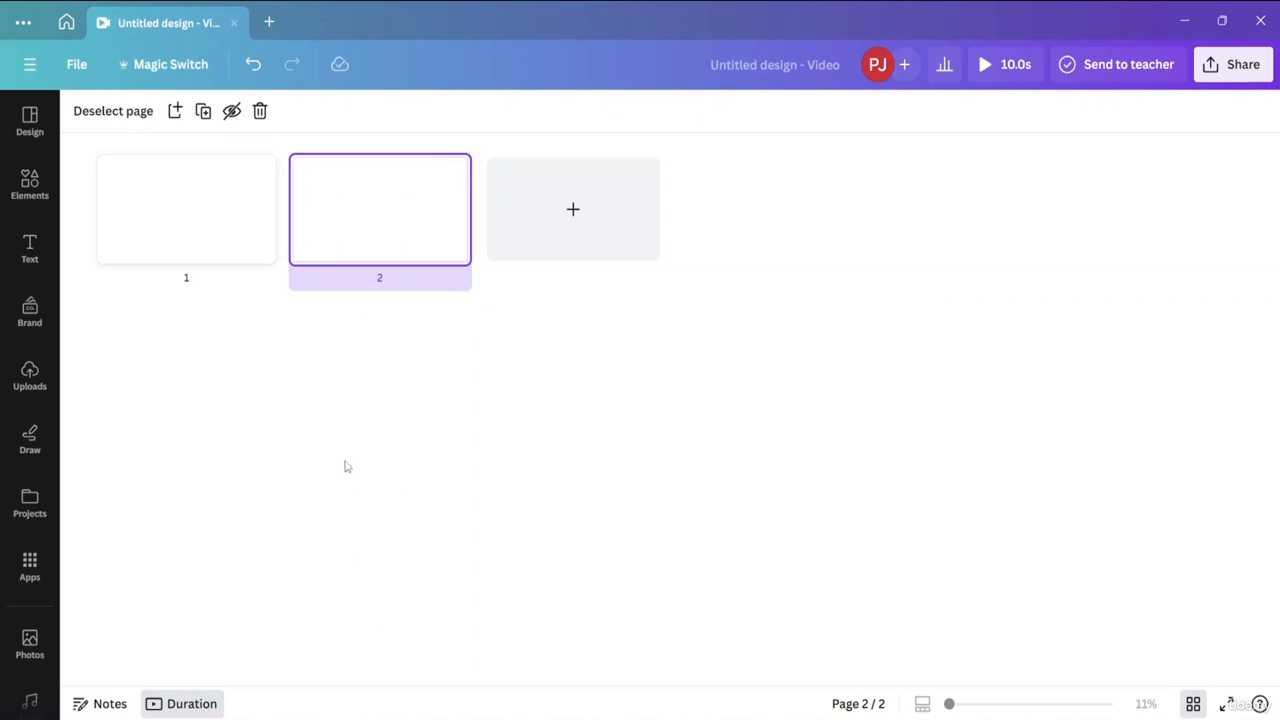
{"action": "left_click", "coordinate": [157, 204]}
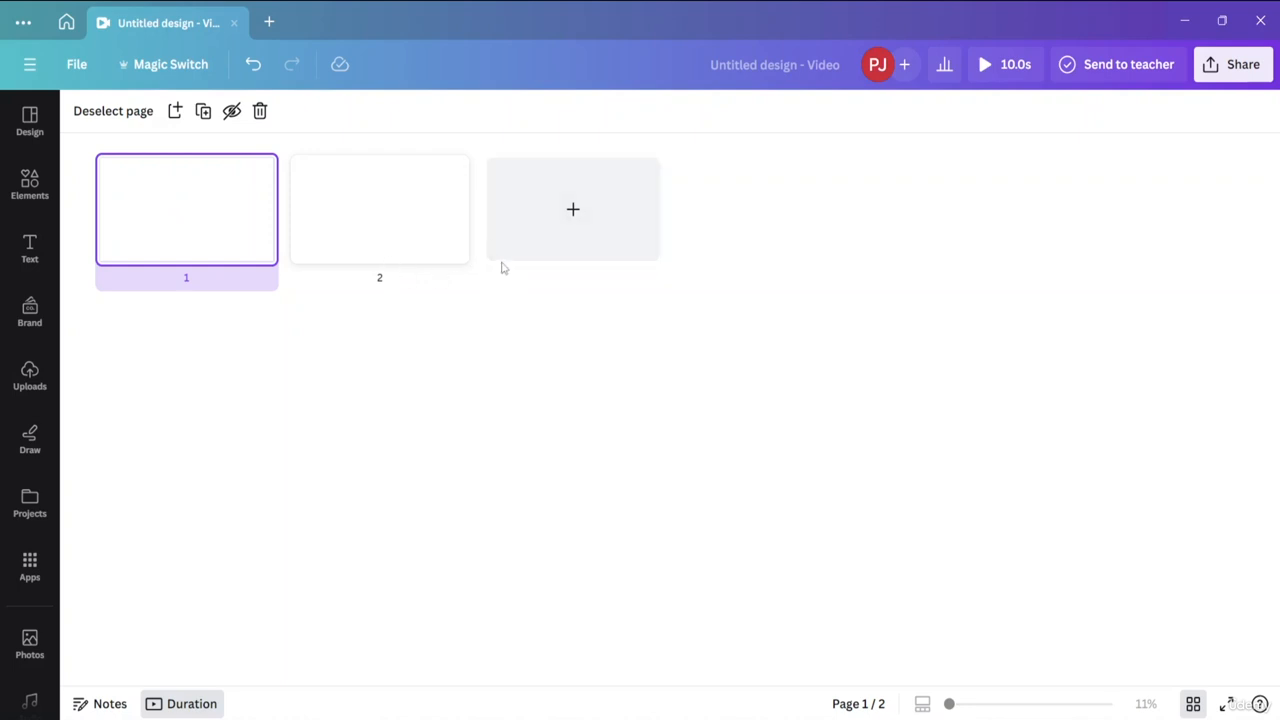
{"action": "left_click", "coordinate": [87, 114]}
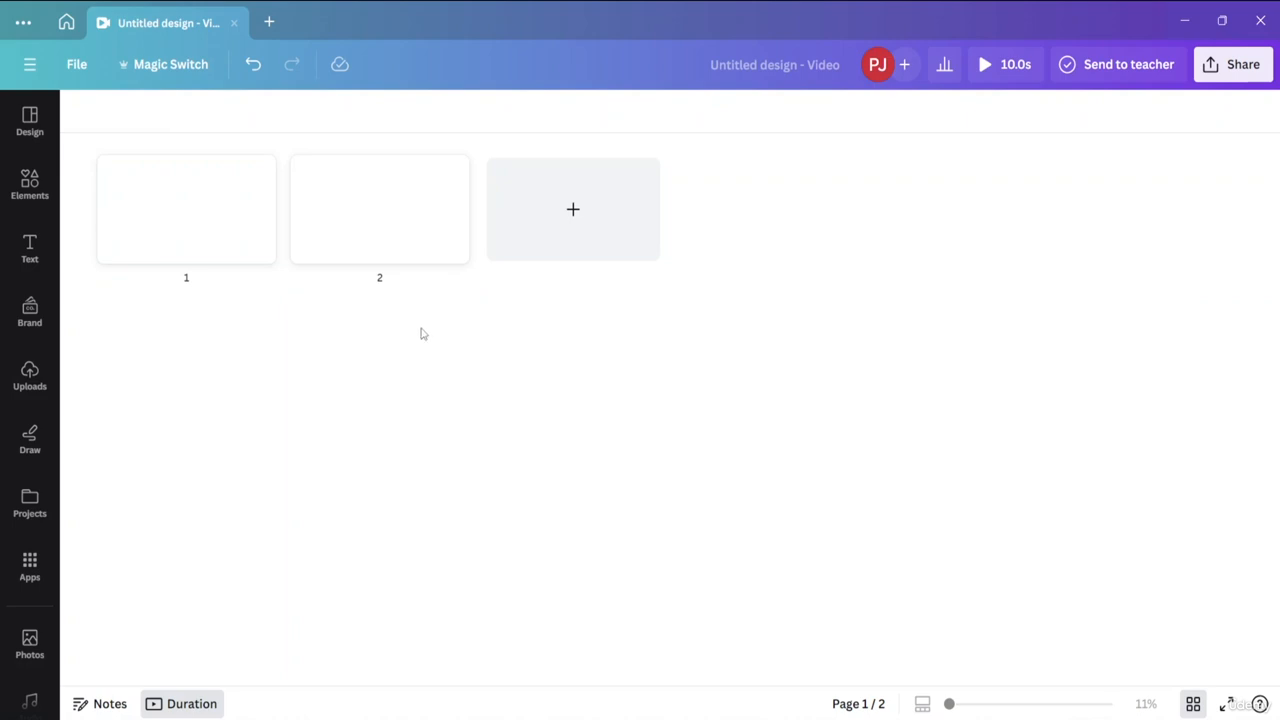
Return from grid view to the timeline and delete the second page.
{"action": "left_click", "coordinate": [1193, 704]}
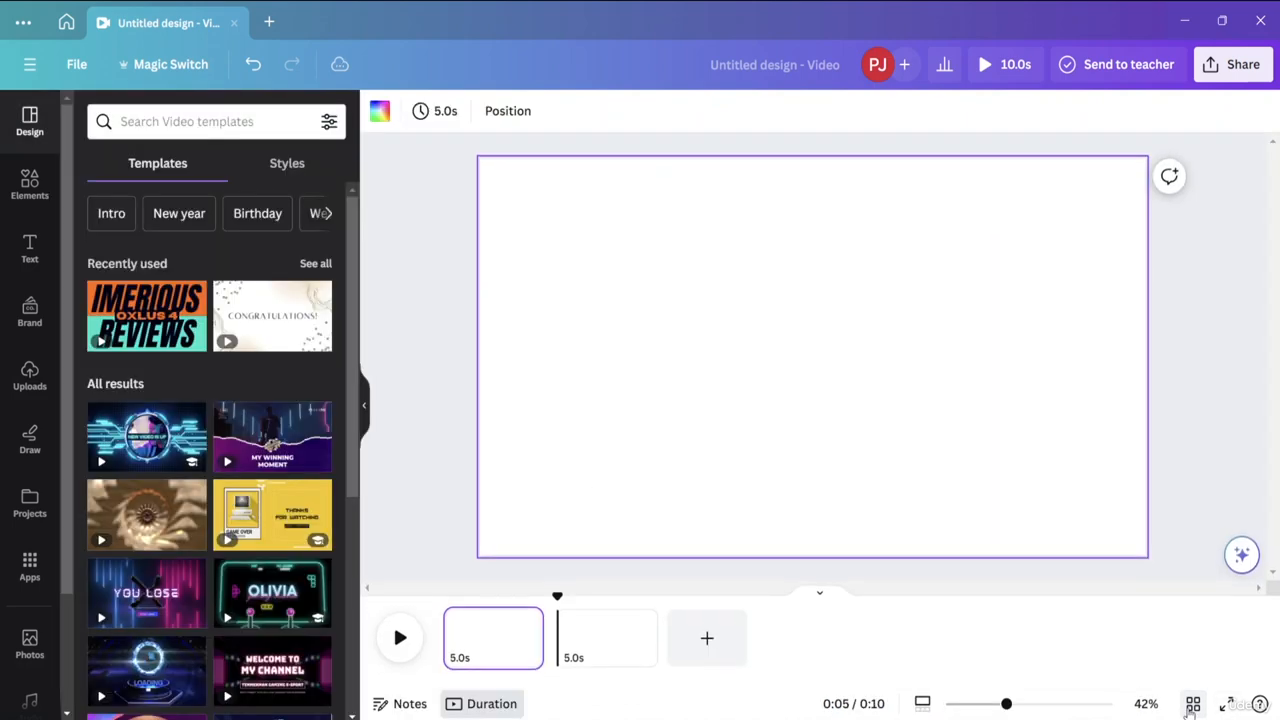
{"action": "left_click", "coordinate": [620, 652]}
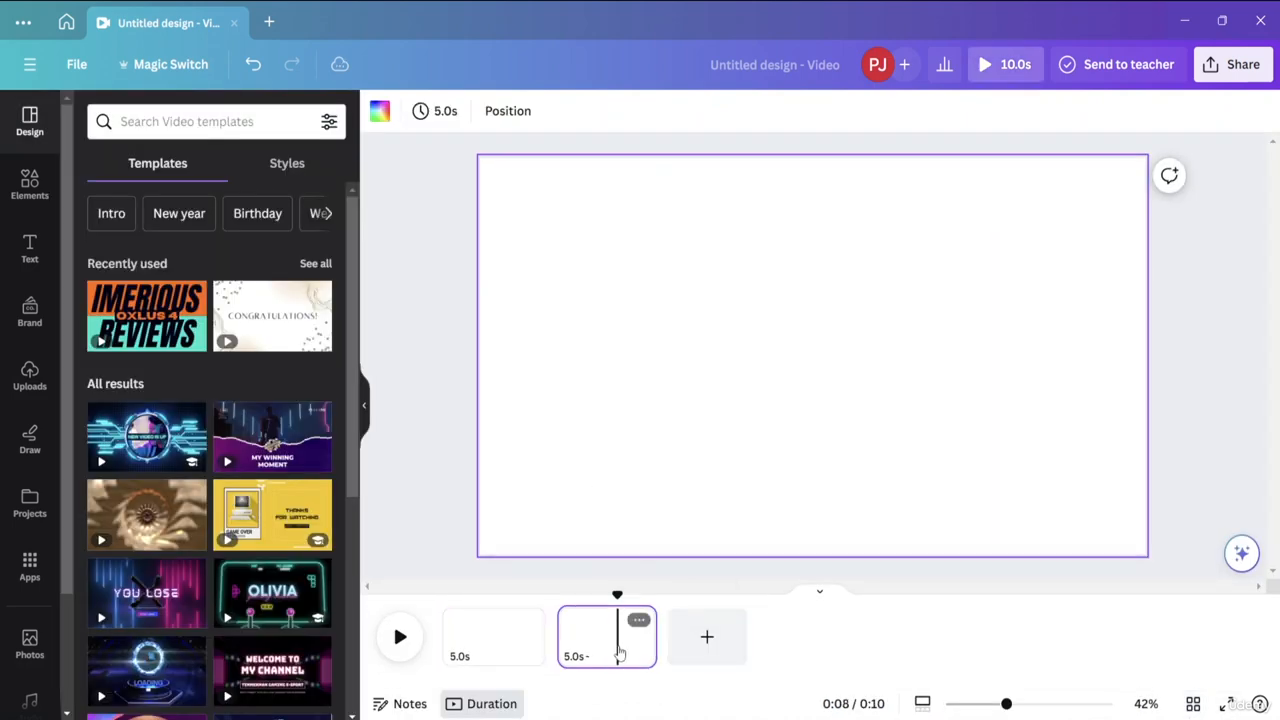
{"action": "key", "text": "Delete"}
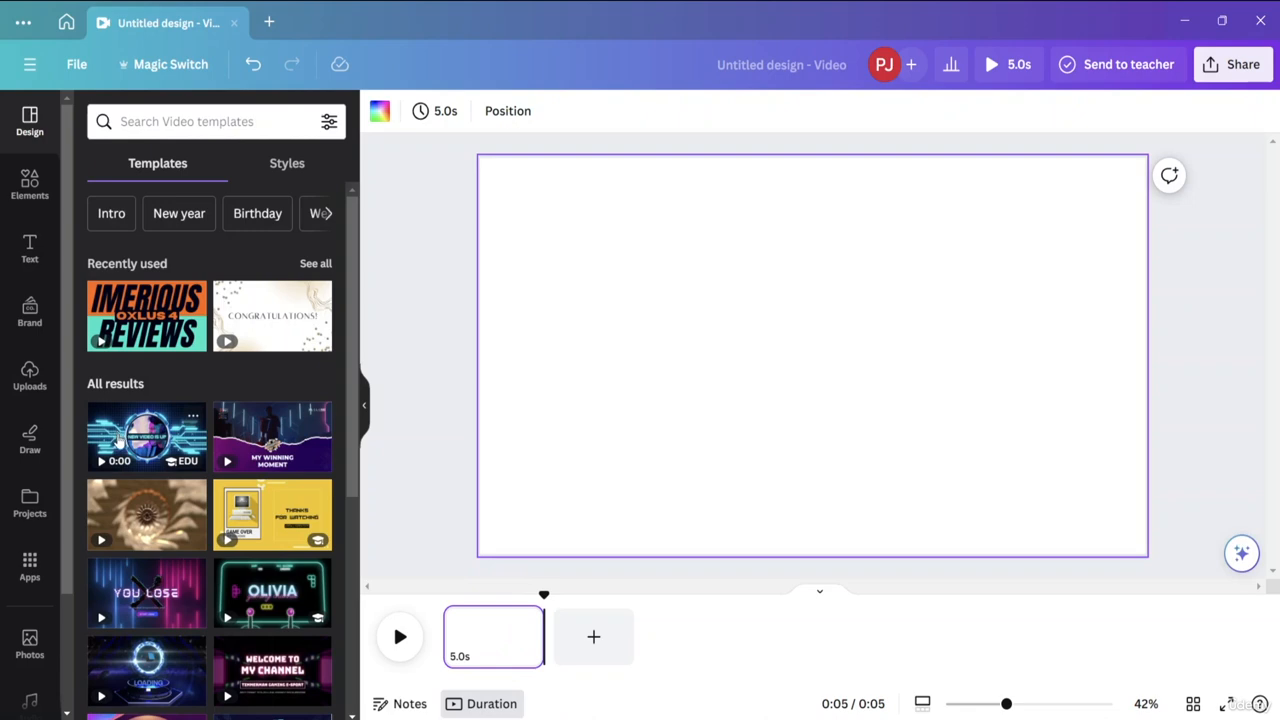
Apply the "Blue Futuristic New Video Is Up Youtube Intro" template to the page and trim its duration to 5.0 s.
{"action": "left_click_drag", "start_coordinate": [122, 437], "coordinate": [500, 620]}
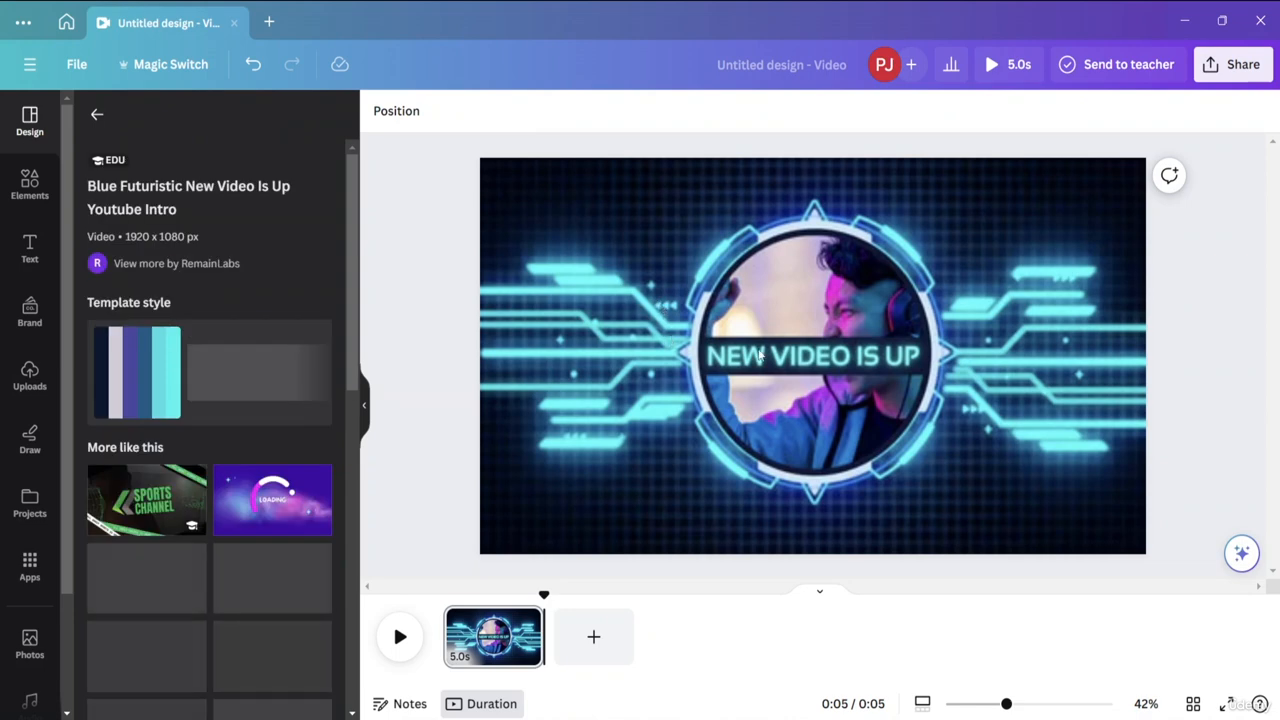
{"action": "left_click", "coordinate": [741, 415]}
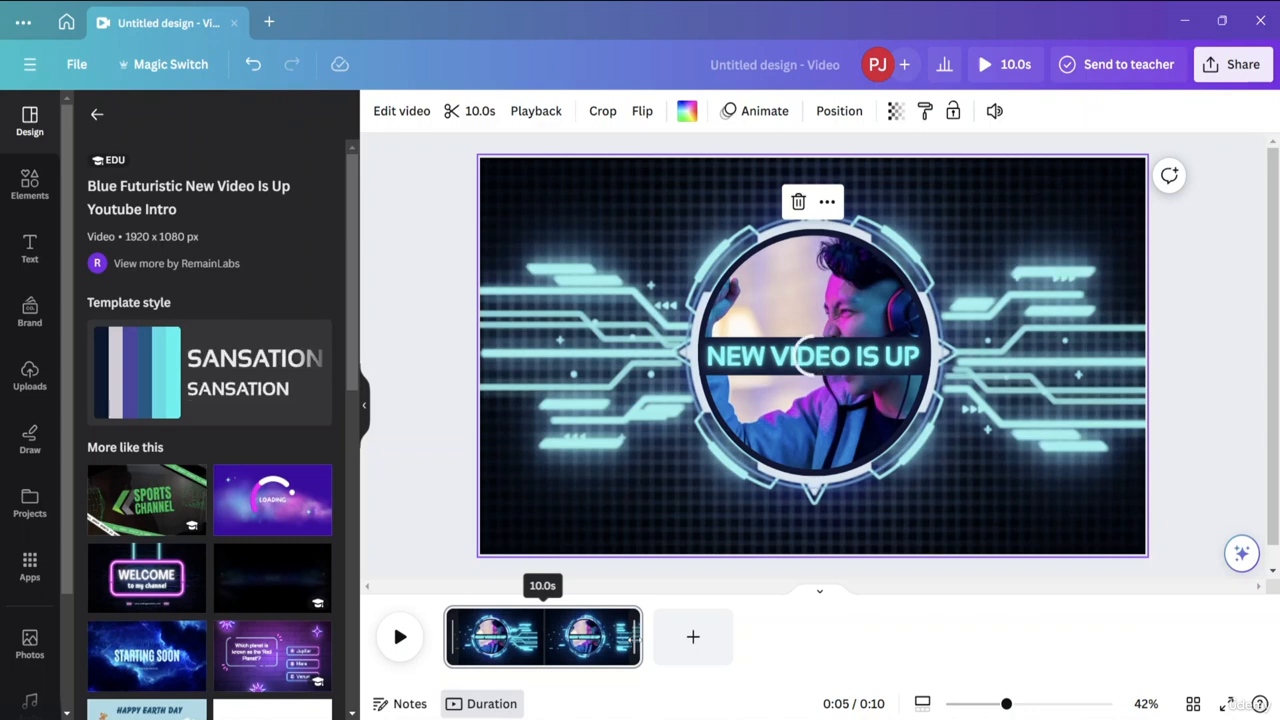
{"action": "left_click_drag", "start_coordinate": [640, 636], "coordinate": [540, 636]}
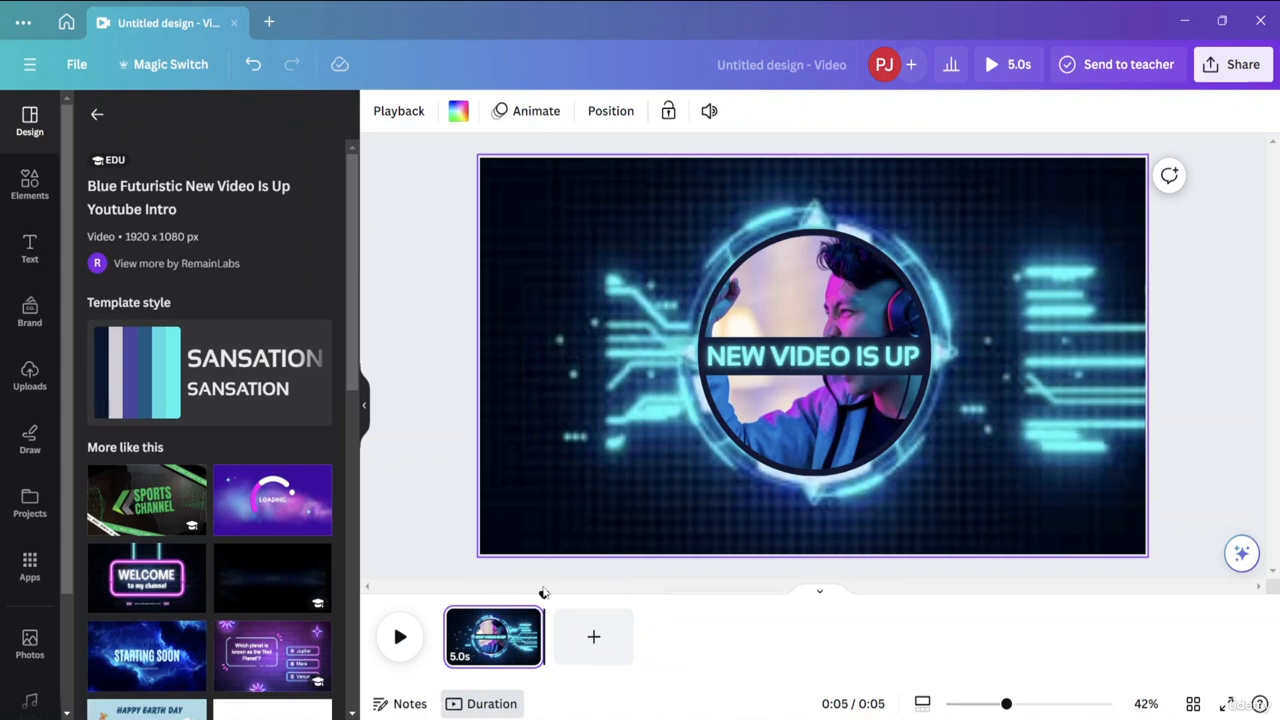
Move the playhead back to the beginning and scrub through the intro page to preview it.
{"action": "left_click_drag", "start_coordinate": [543, 595], "coordinate": [443, 595]}
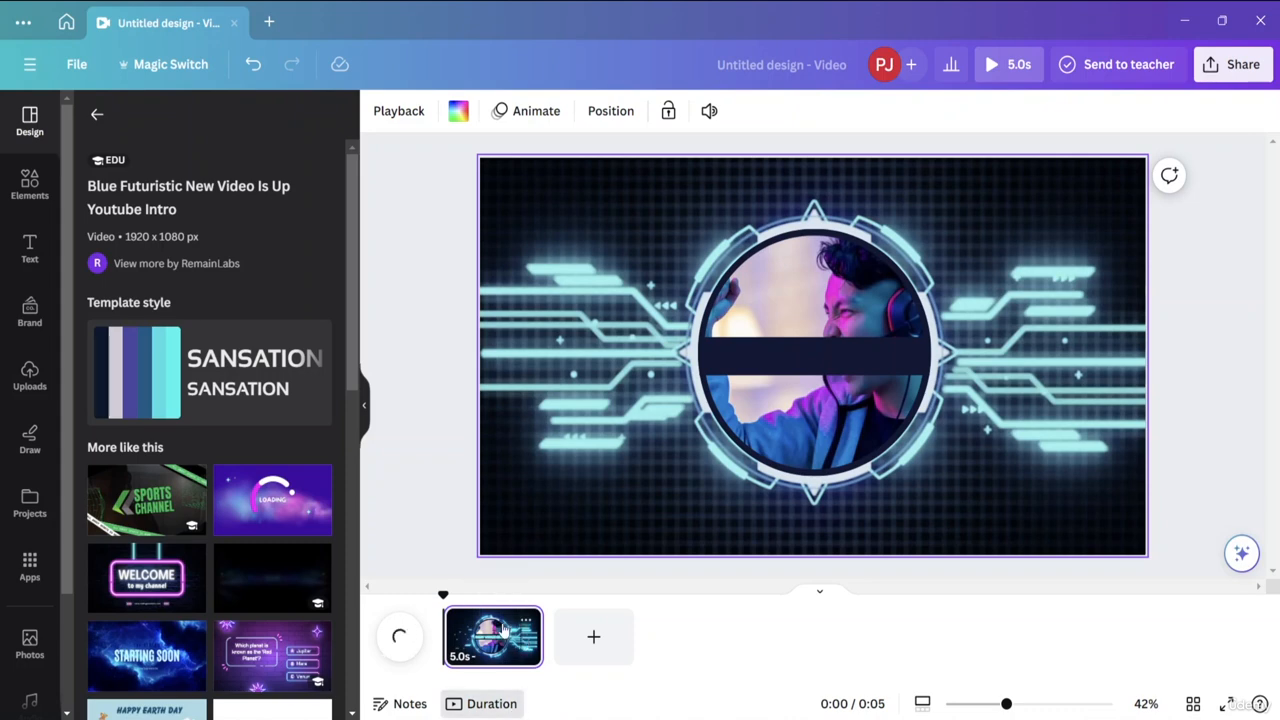
{"action": "left_click_drag", "start_coordinate": [443, 596], "coordinate": [491, 596]}
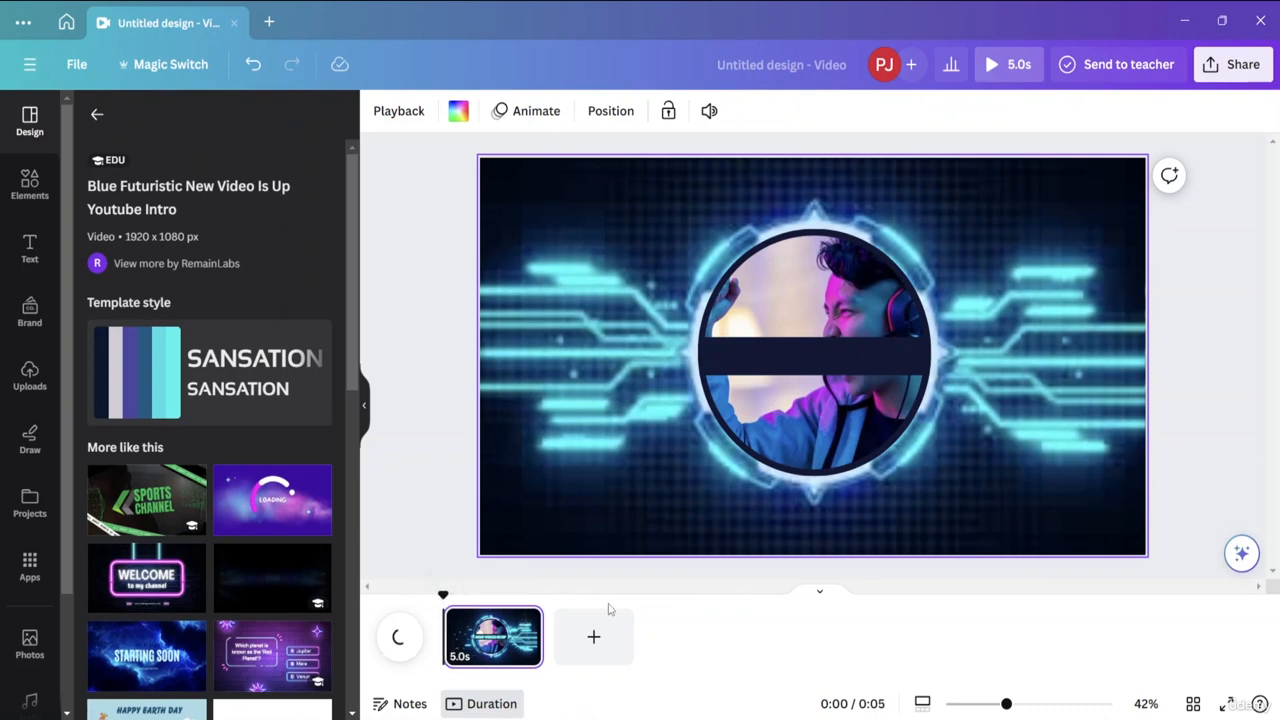
Add a second page, apply the "Pink Retro Welcome to my Channel Youtube Video" template to it and preview its start.
{"action": "left_click", "coordinate": [603, 636]}
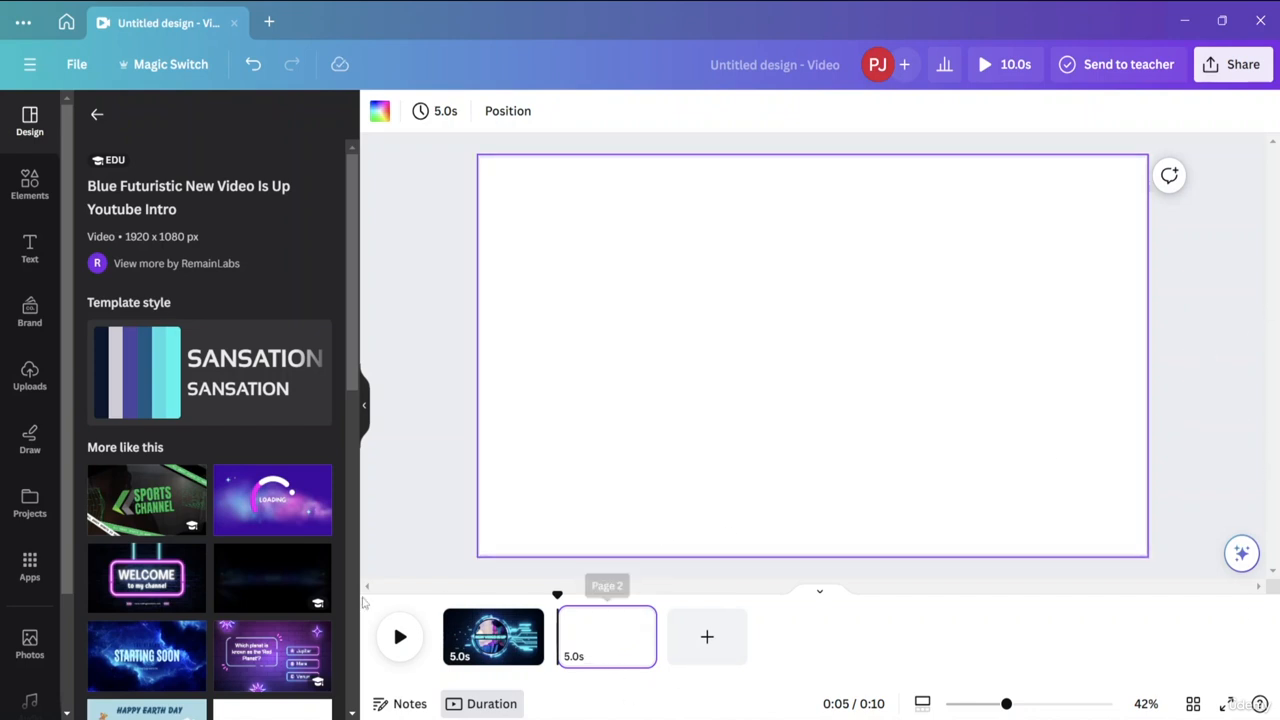
{"action": "left_click_drag", "start_coordinate": [137, 594], "coordinate": [655, 233]}
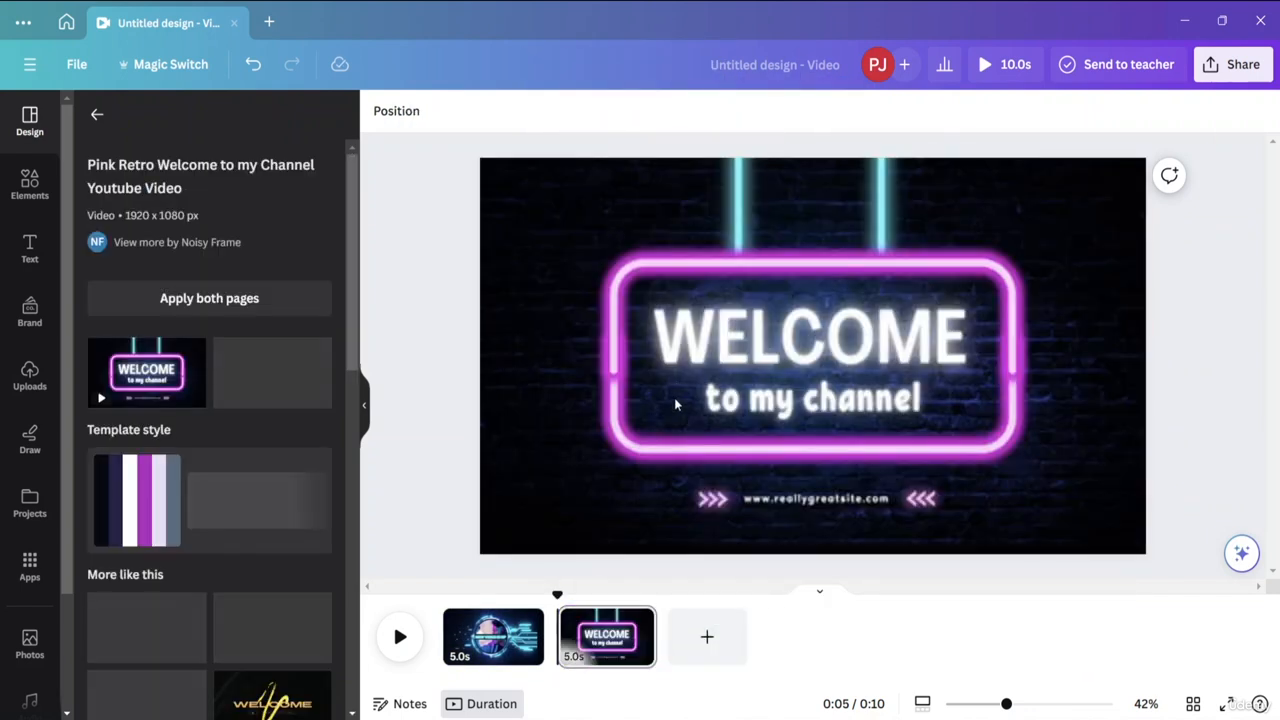
{"action": "mouse_move", "coordinate": [557, 597]}
{"action": "left_mouse_down"}
{"action": "mouse_move", "coordinate": [403, 603]}
{"action": "mouse_move", "coordinate": [443, 588]}
{"action": "mouse_move", "coordinate": [569, 590]}
{"action": "left_mouse_up"}
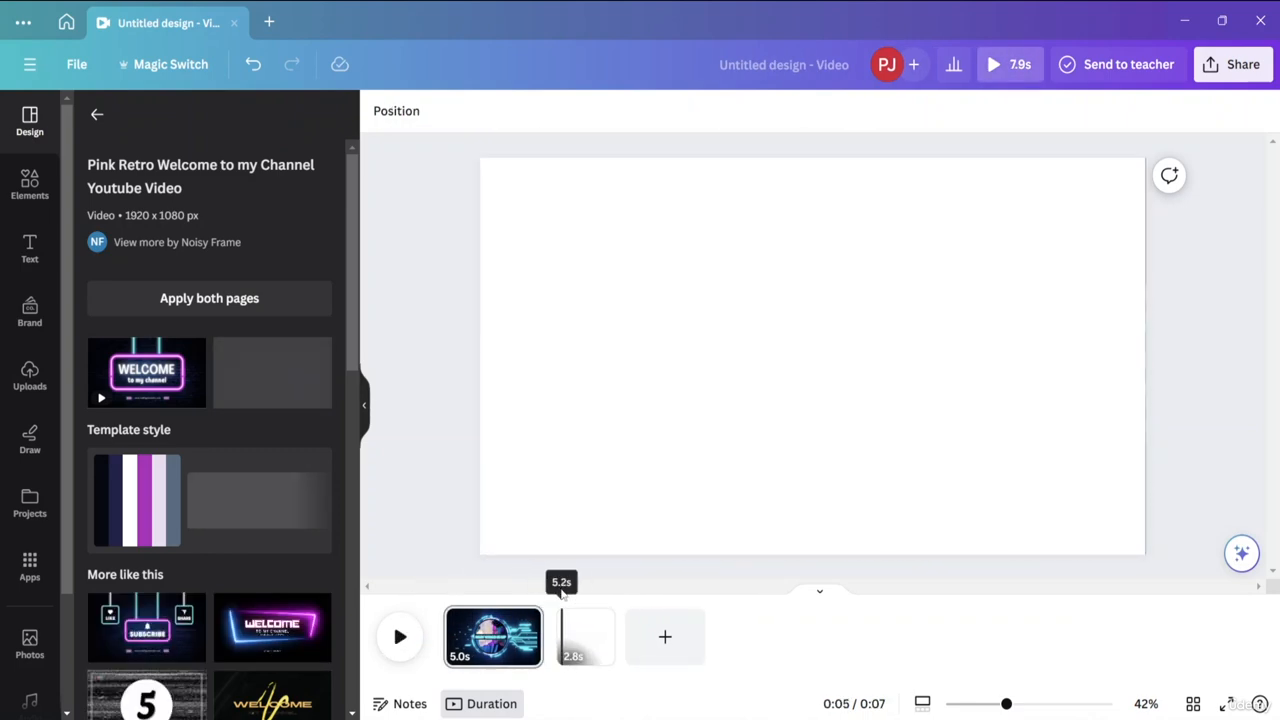
{"action": "left_click", "coordinate": [585, 637]}
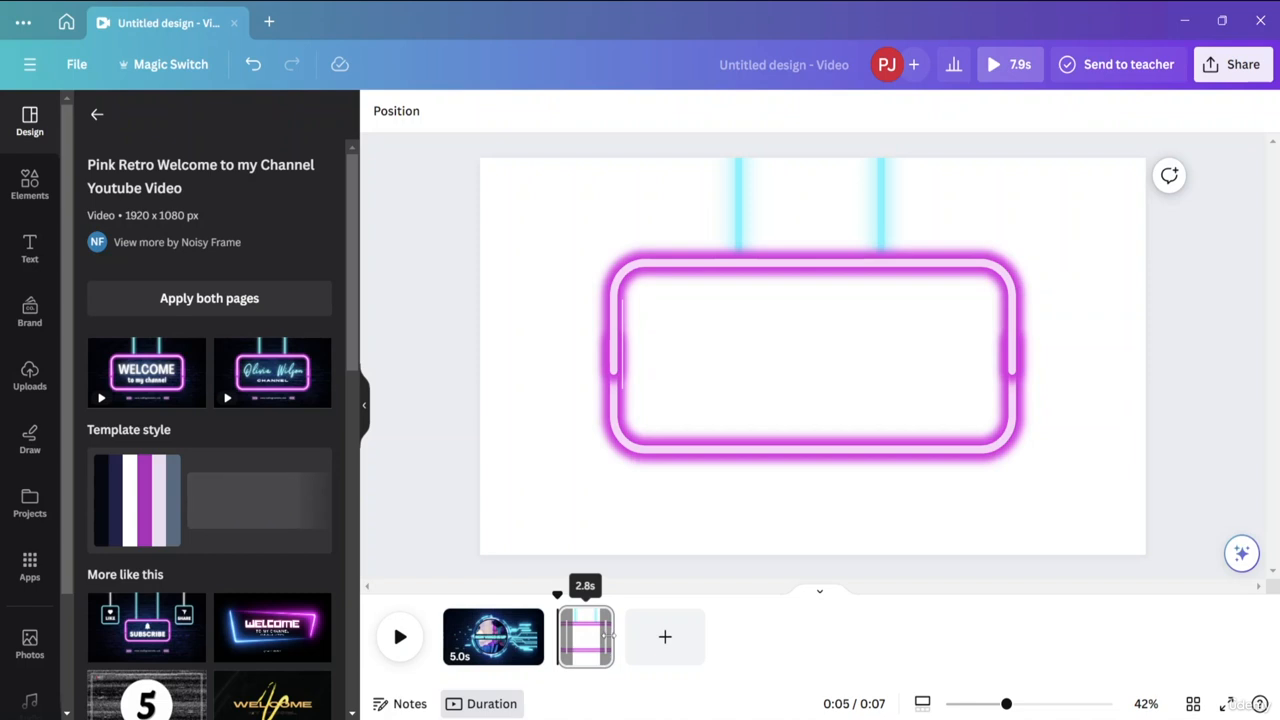
Extend the second page's duration to 5.0 s, preview it and return the playhead to the page's start.
{"action": "left_click_drag", "start_coordinate": [613, 645], "coordinate": [658, 648]}
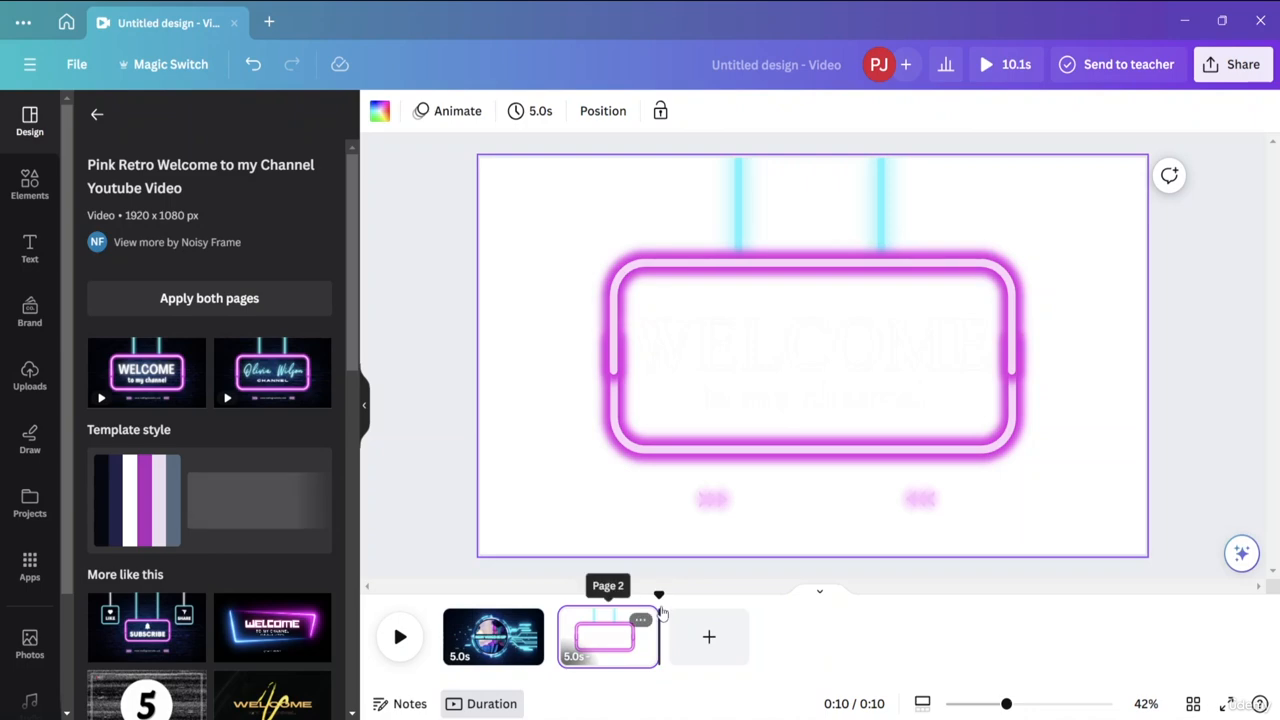
{"action": "left_click", "coordinate": [474, 585]}
{"action": "left_click_drag", "start_coordinate": [474, 585], "coordinate": [594, 490]}
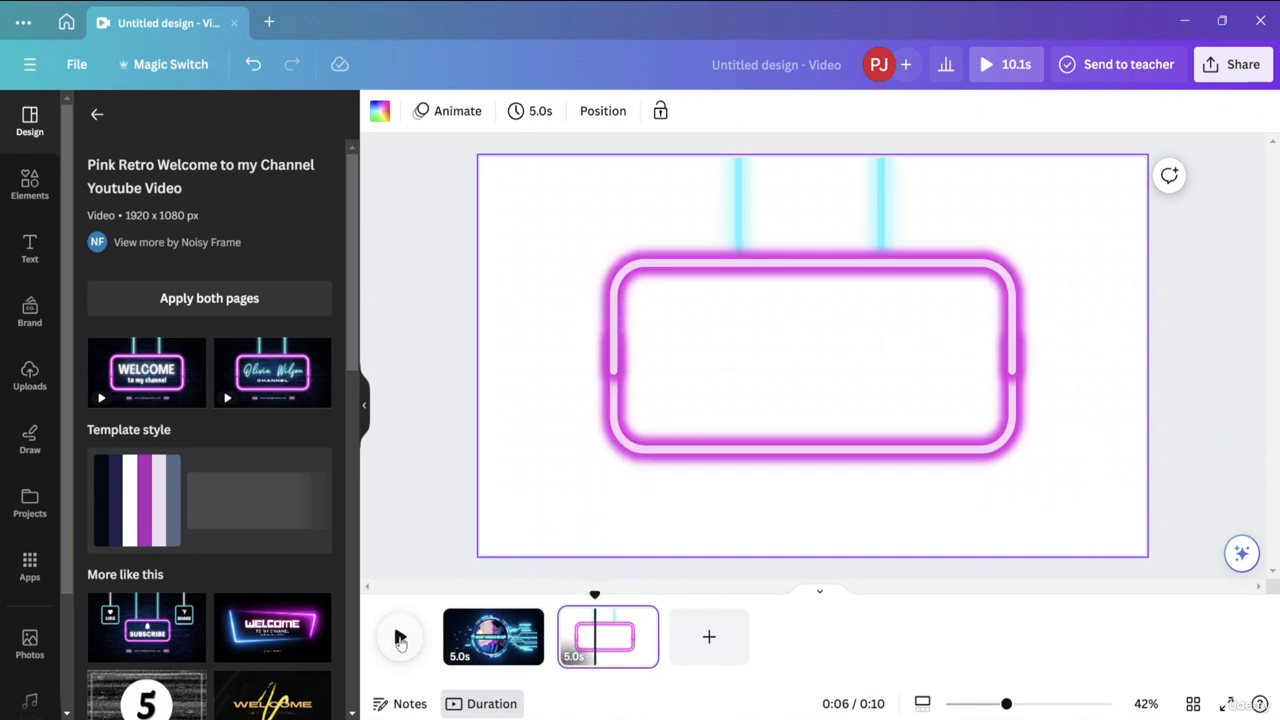
{"action": "left_click", "coordinate": [400, 637]}
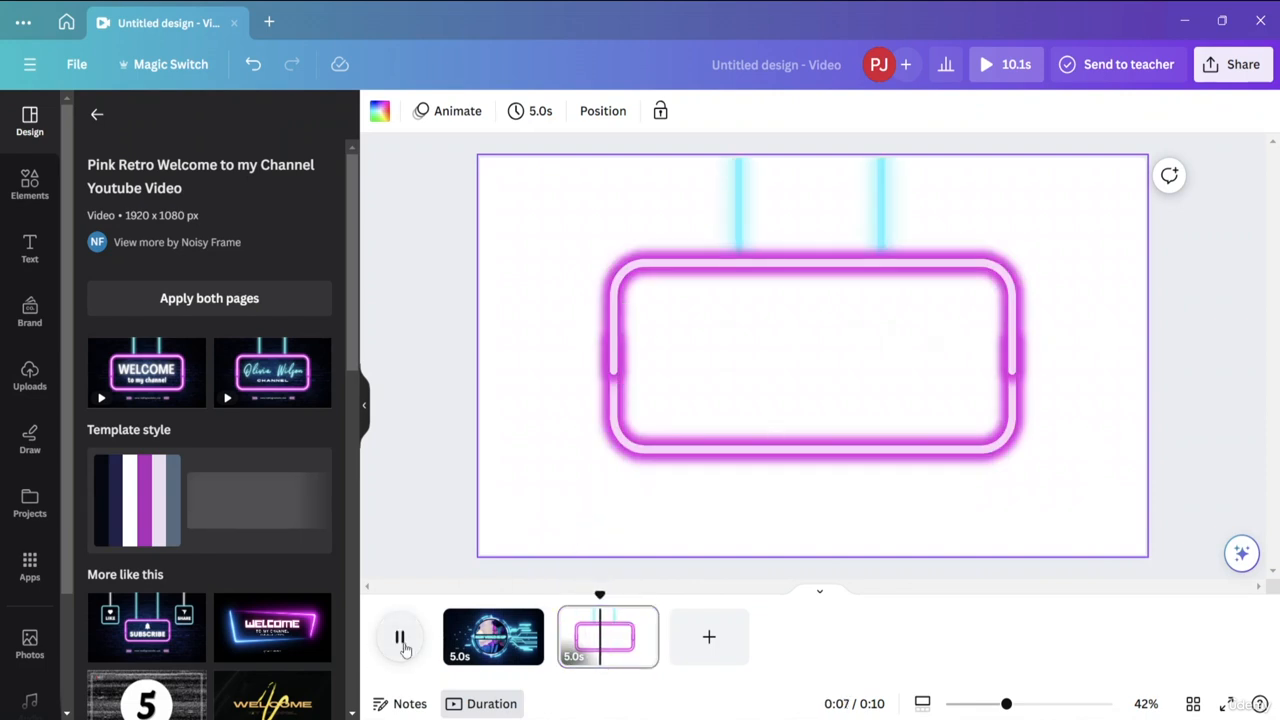
{"action": "left_click", "coordinate": [595, 637]}
Replace the WELCOME heading on the second page with HELLO and colour the text dark navy.
{"action": "double_click", "coordinate": [760, 406]}
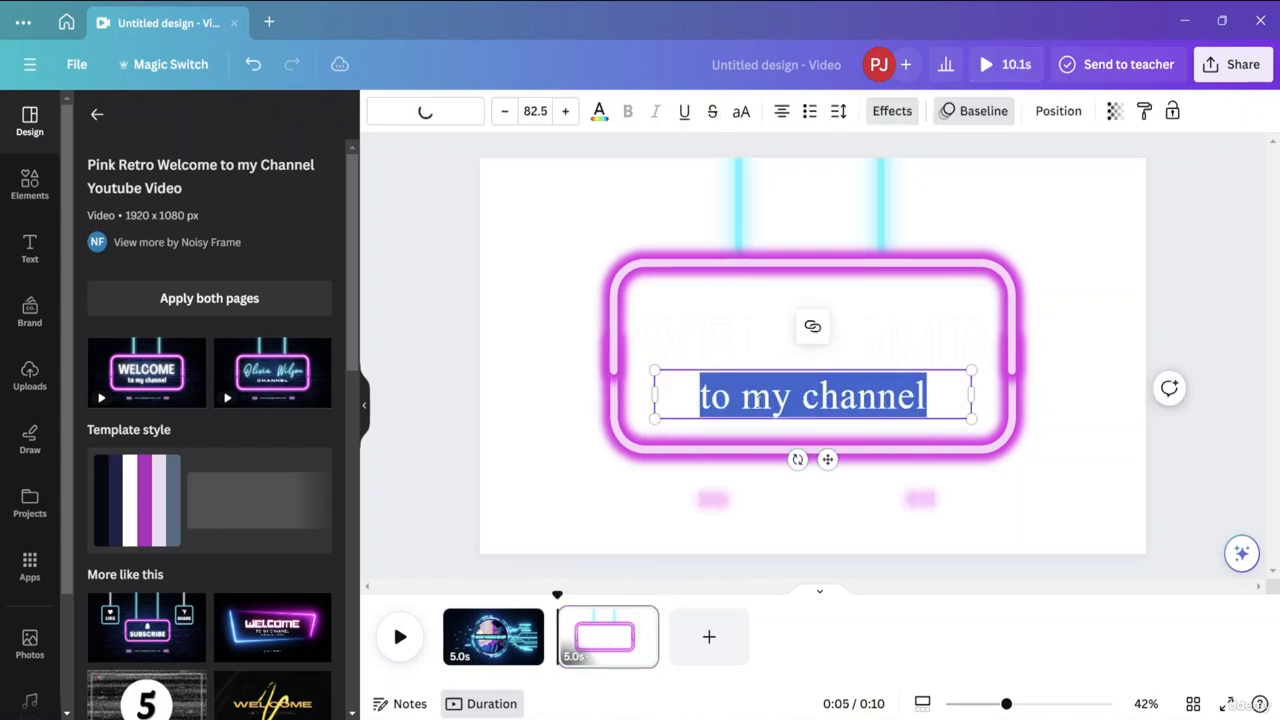
{"action": "left_click", "coordinate": [866, 344]}
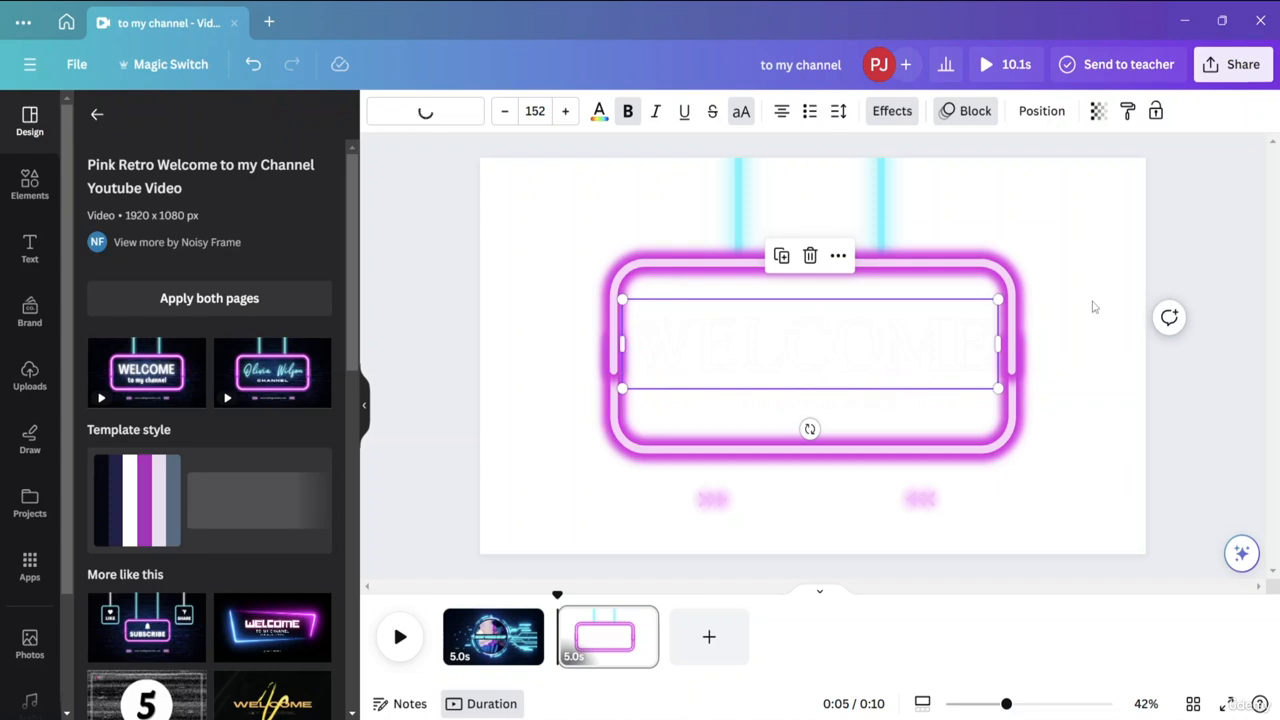
{"action": "double_click", "coordinate": [866, 314]}
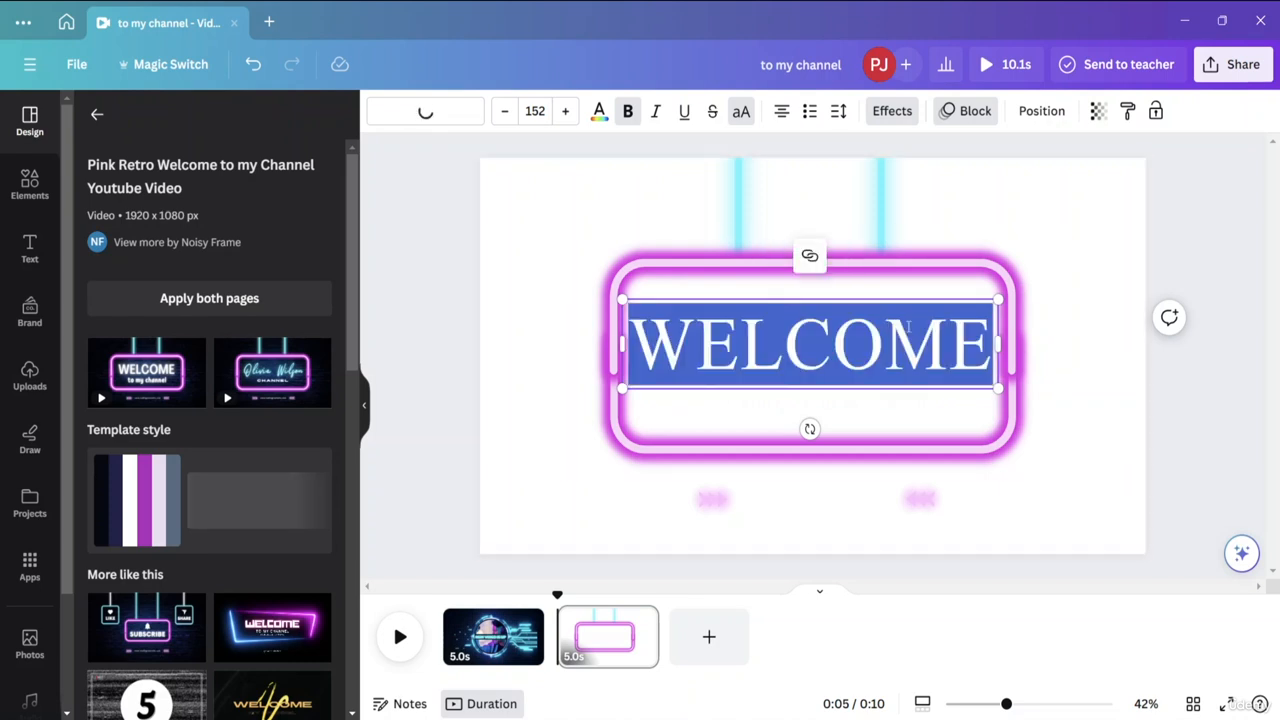
{"action": "type", "text": "i"}
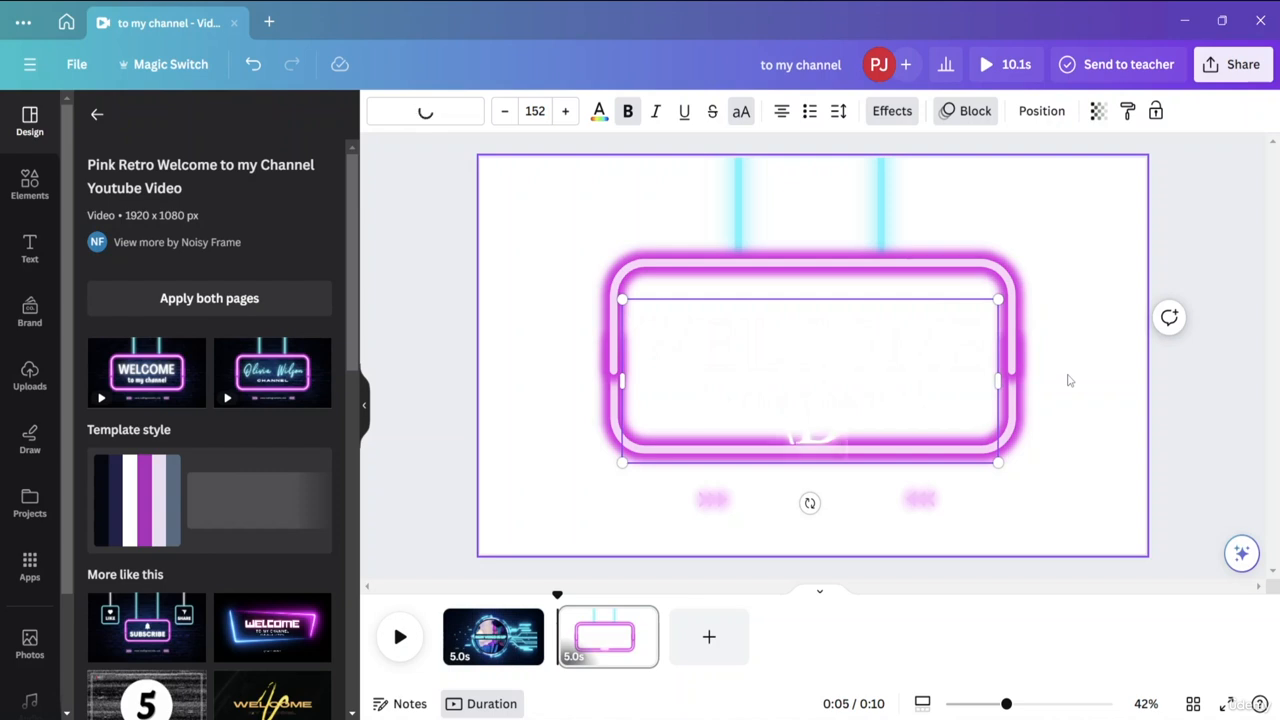
{"action": "key", "text": "BackSpace"}
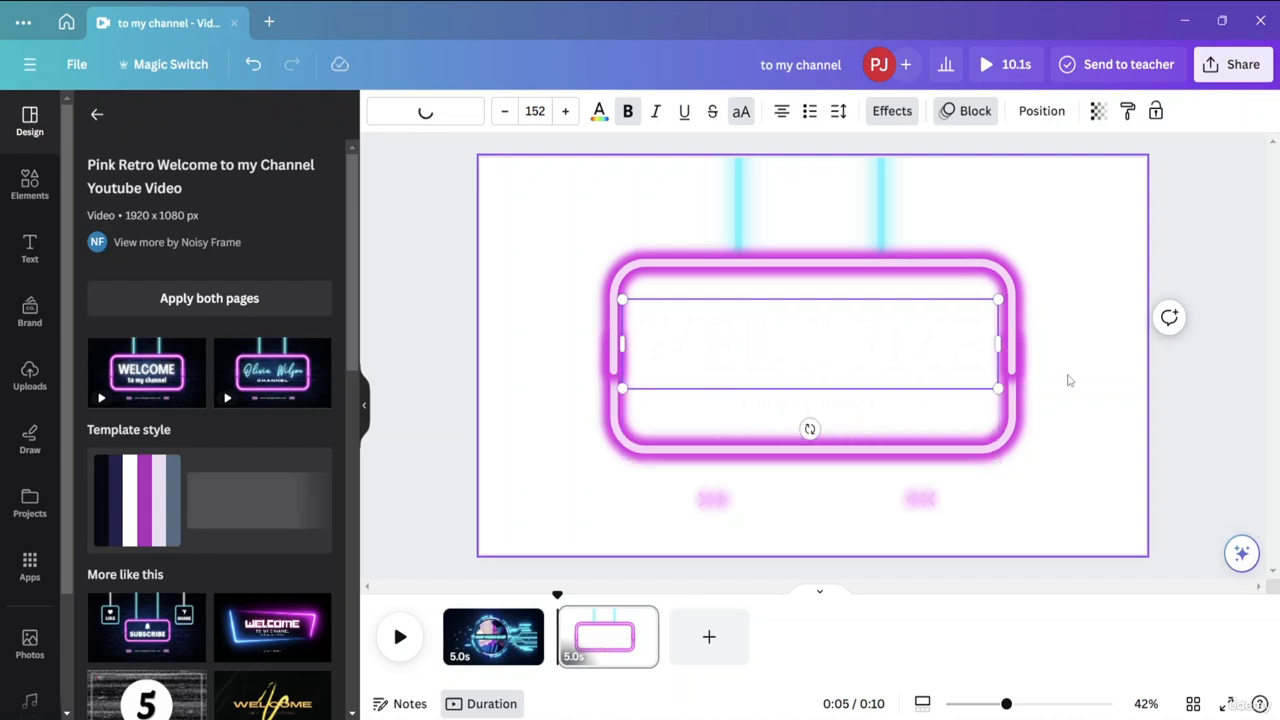
{"action": "double_click", "coordinate": [794, 335]}
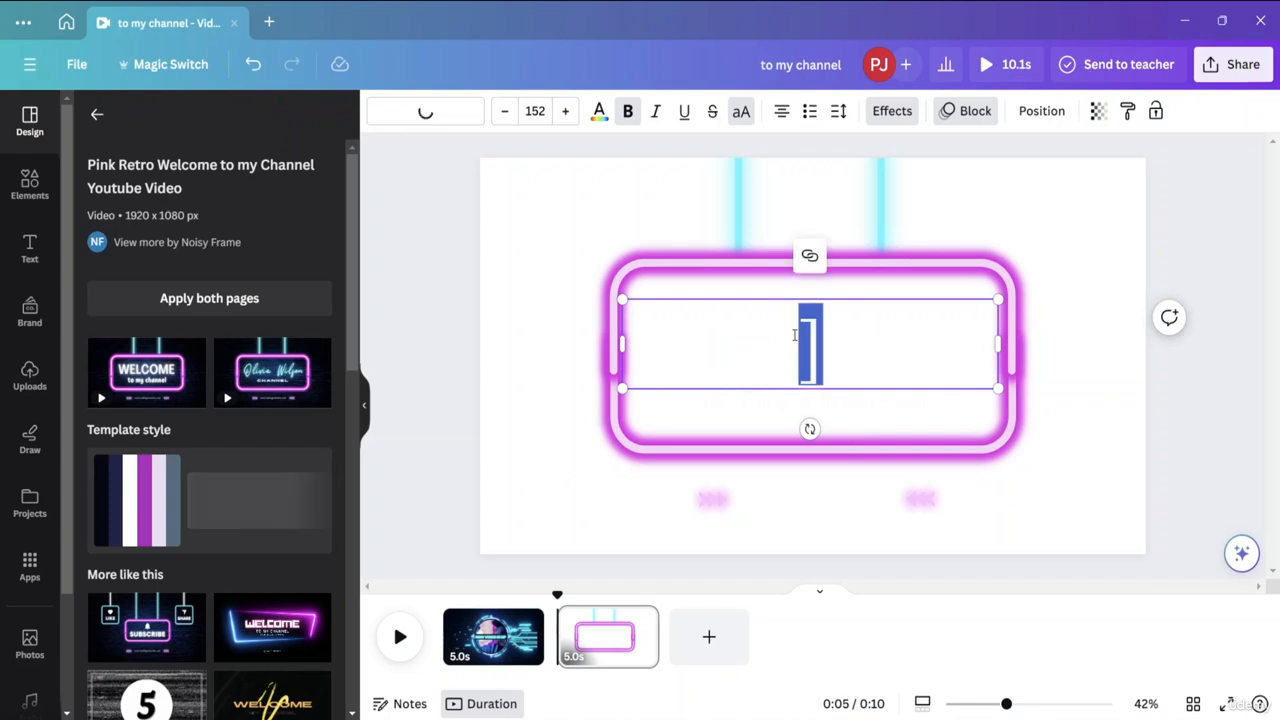
{"action": "key", "text": "BackSpace"}
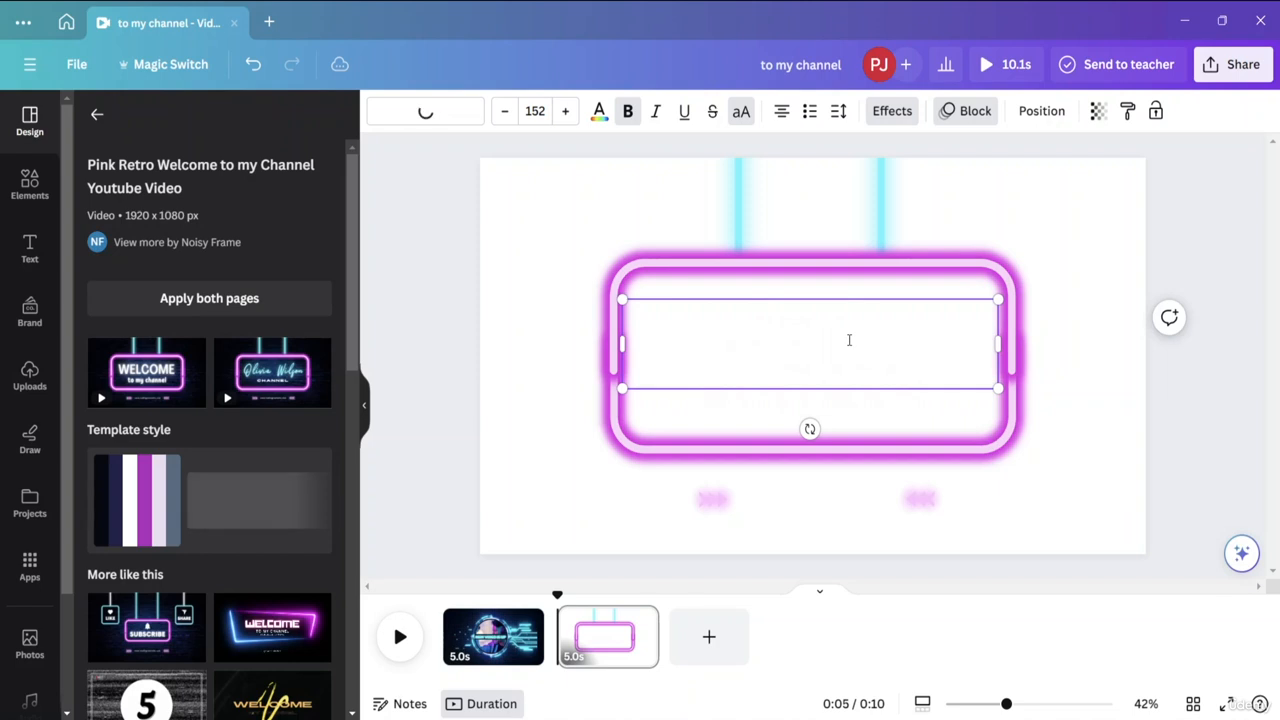
{"action": "left_click", "coordinate": [599, 111]}
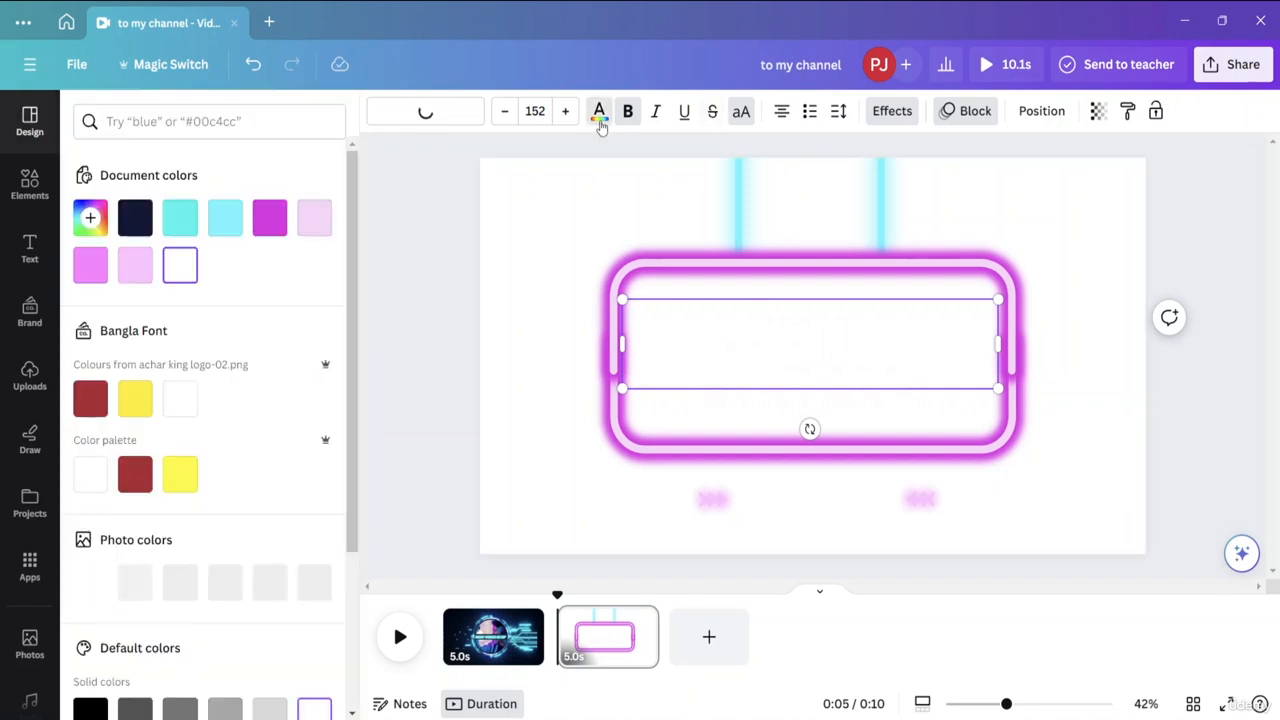
{"action": "left_click", "coordinate": [132, 222]}
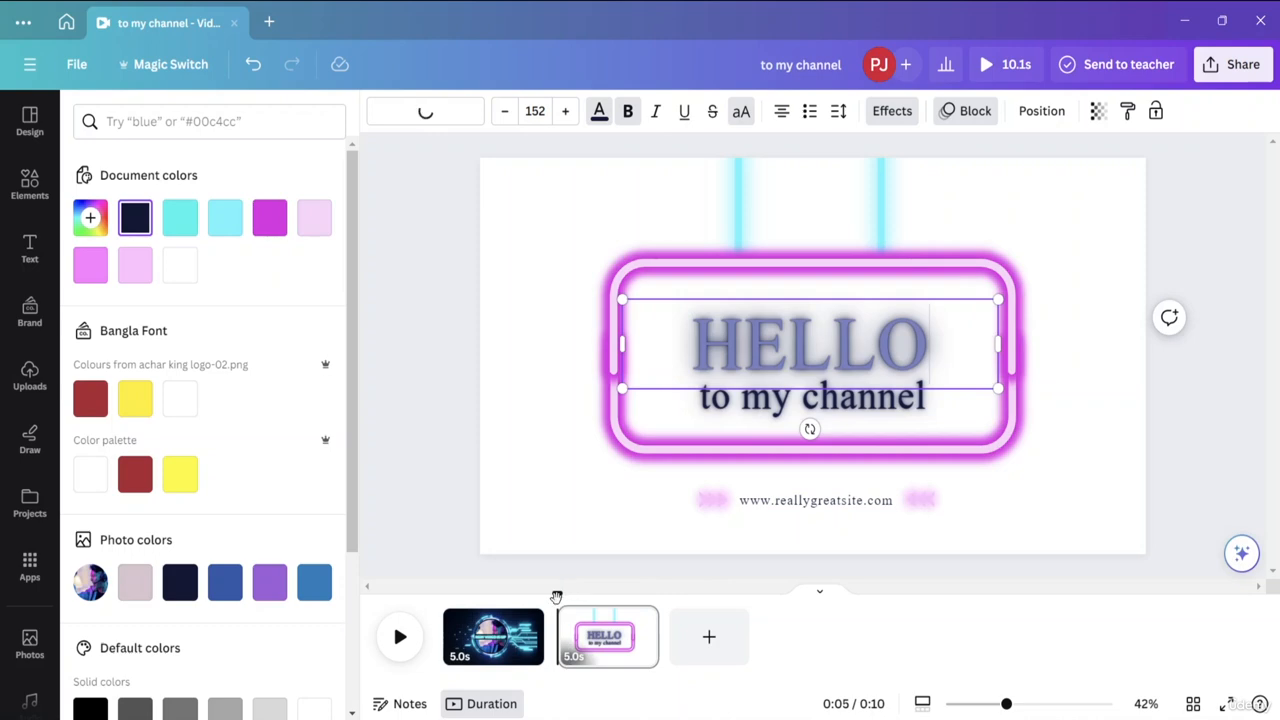
Return the playhead to the beginning and toggle the zoom control between page zoom and timeline zoom.
{"action": "left_click_drag", "start_coordinate": [556, 597], "coordinate": [443, 597]}
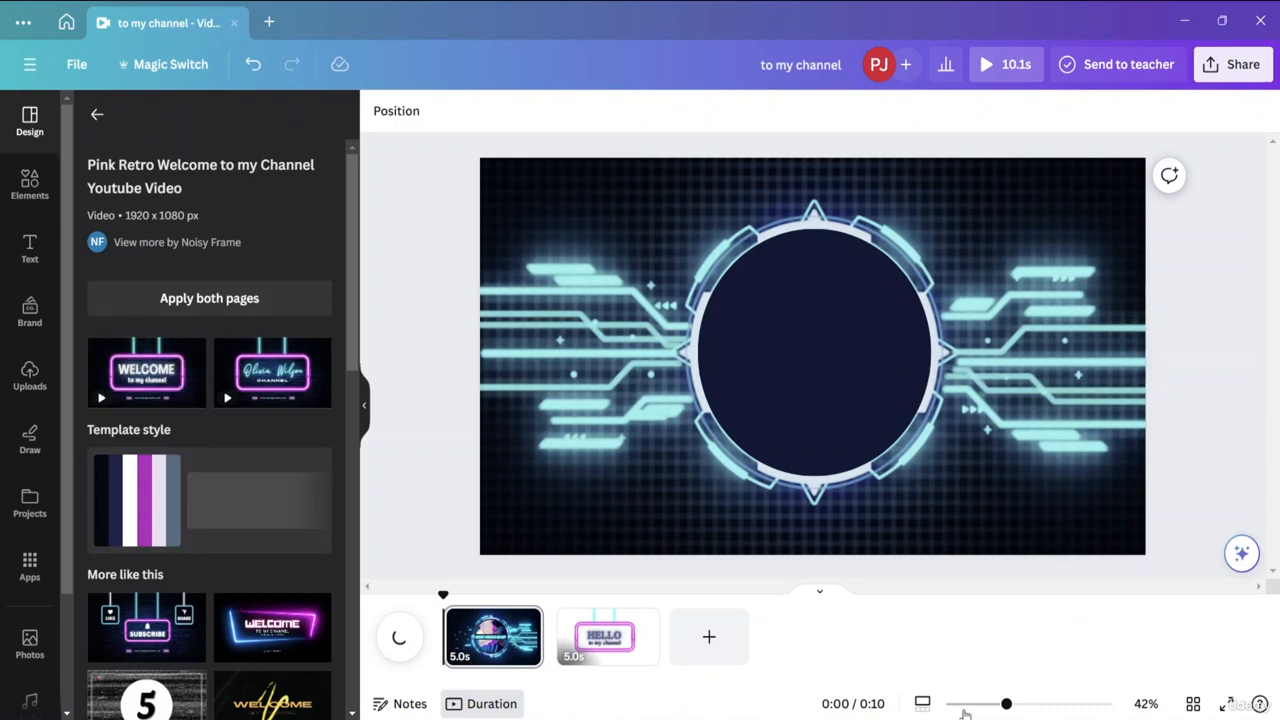
{"action": "left_click", "coordinate": [922, 704]}
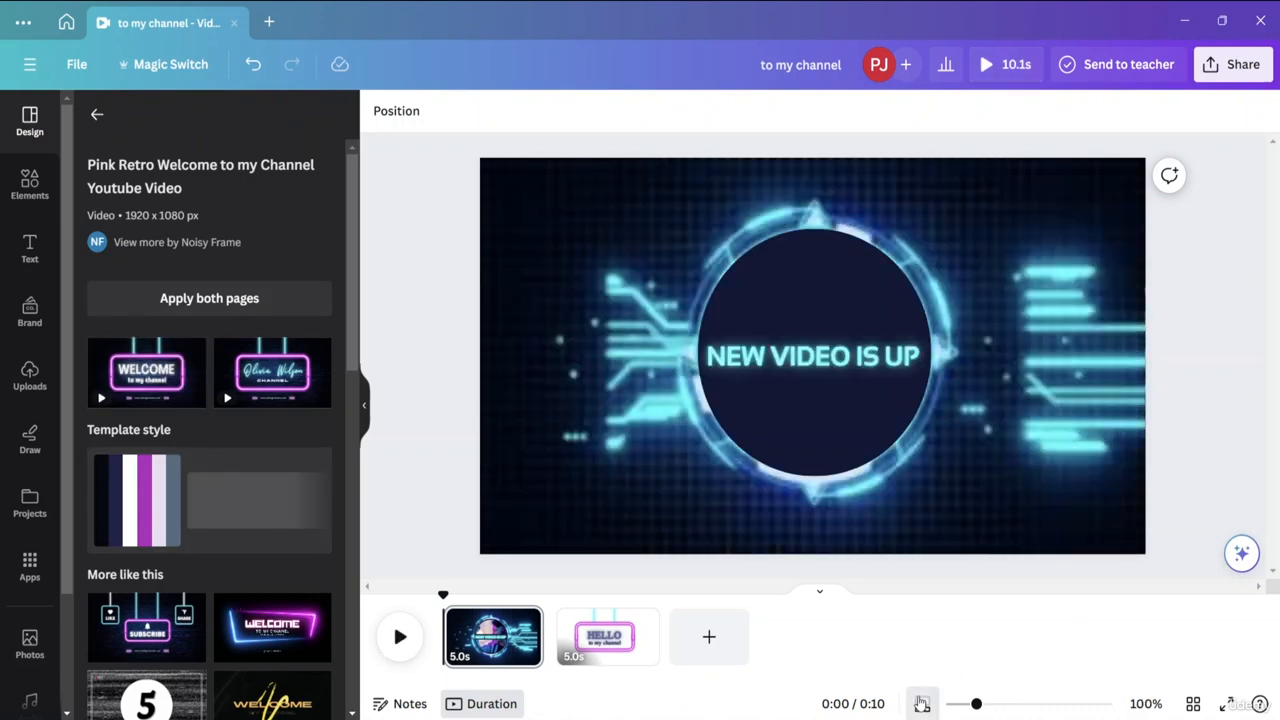
{"action": "left_click", "coordinate": [922, 704]}
{"action": "left_click", "coordinate": [923, 706]}
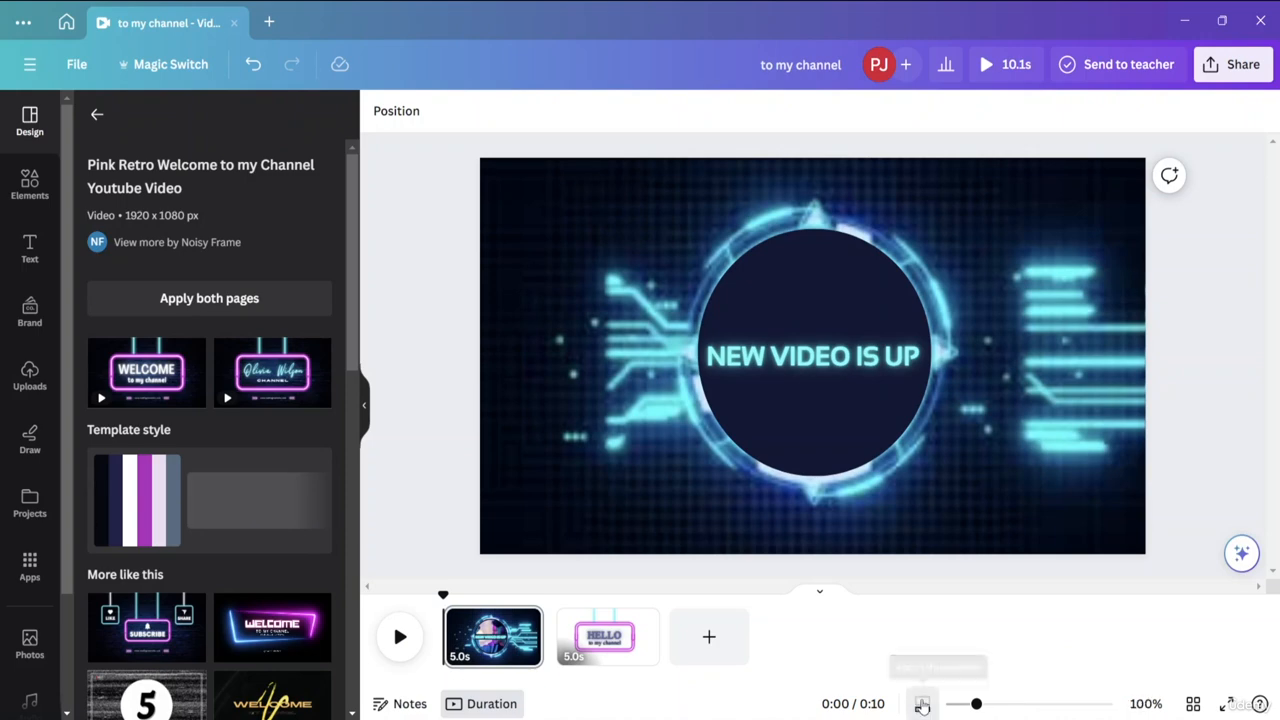
{"action": "left_click", "coordinate": [922, 705]}
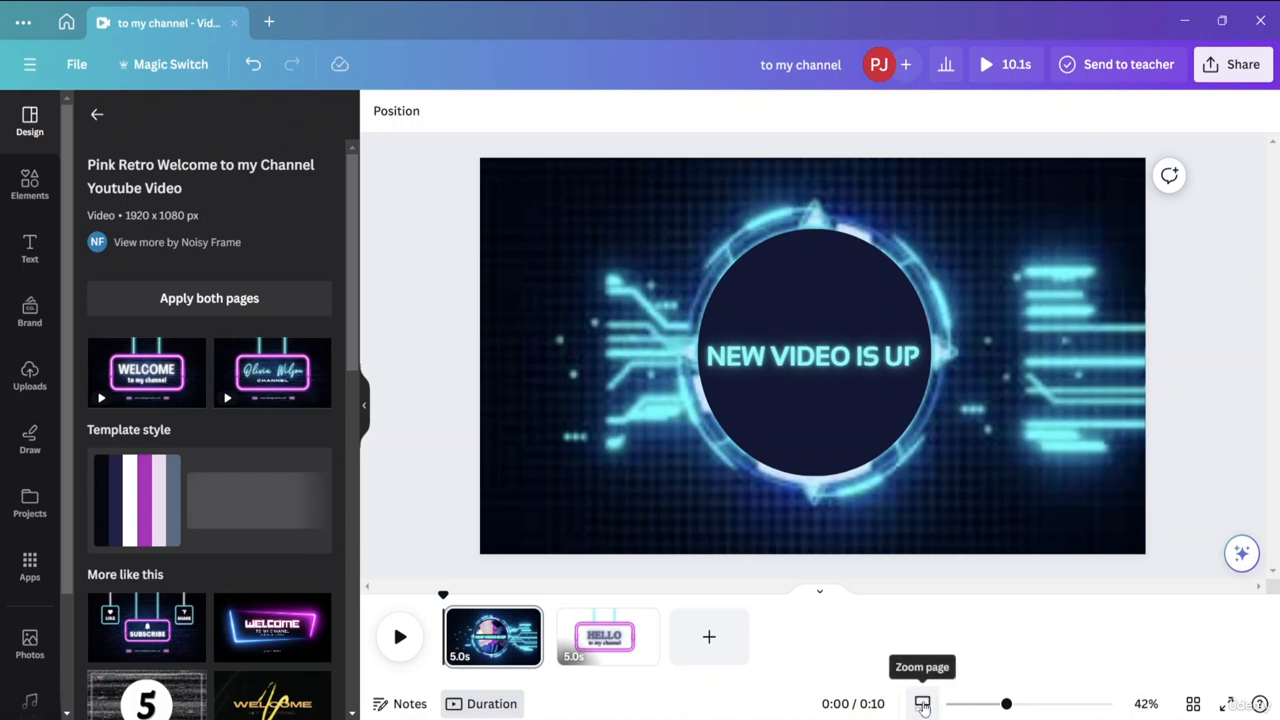
{"action": "left_click", "coordinate": [922, 704]}
{"action": "left_click", "coordinate": [922, 704]}
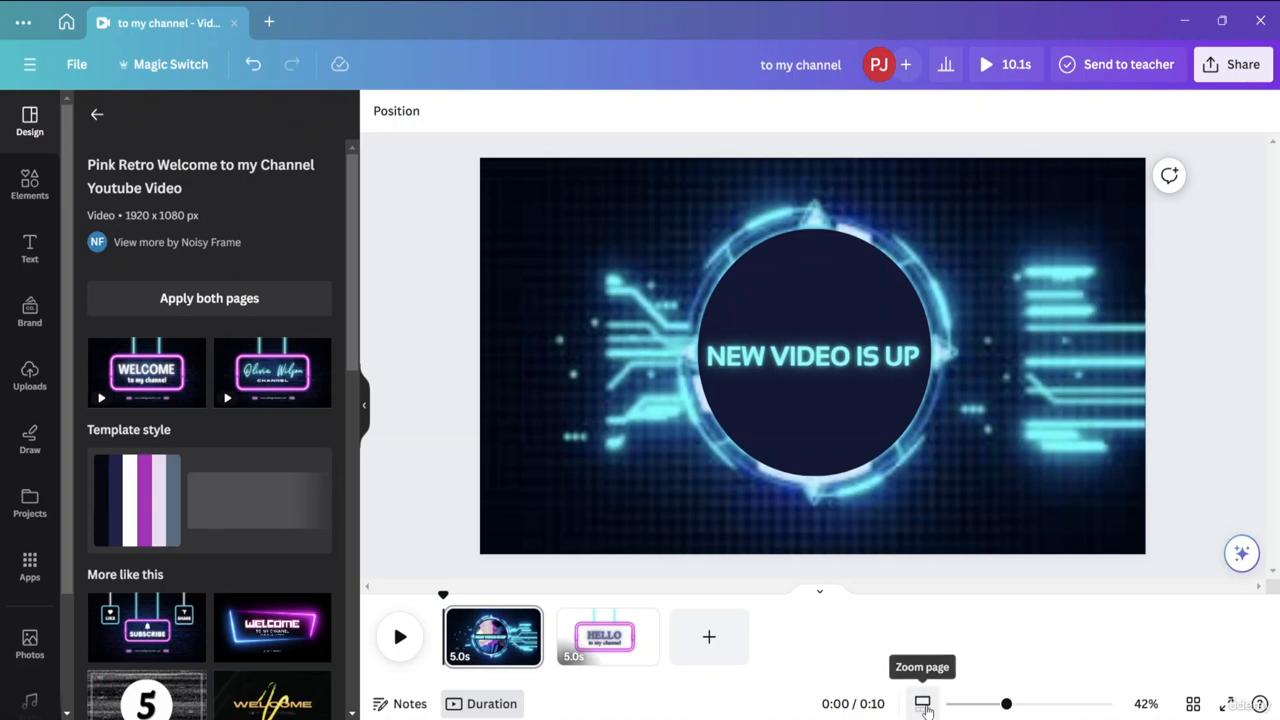
Zoom in on the timeline to widen the page thumbnails, and set the zoom control back to page zoom.
{"action": "left_click", "coordinate": [925, 705]}
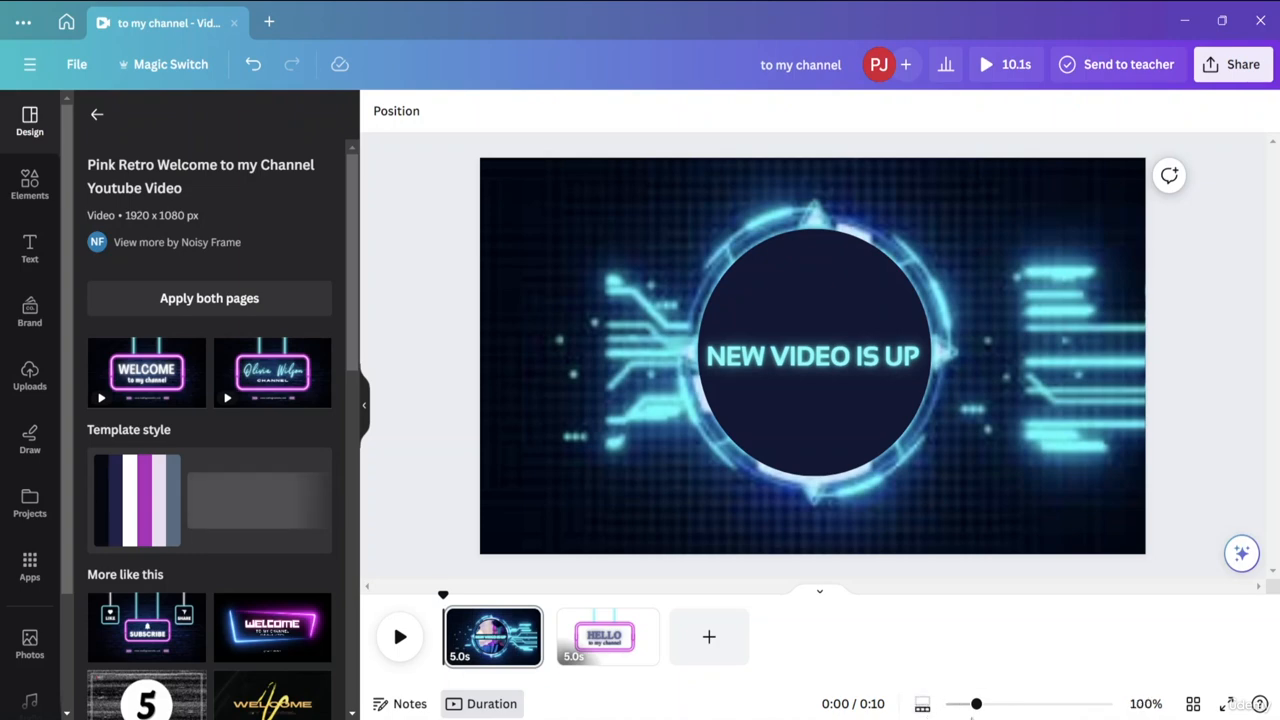
{"action": "left_click_drag", "start_coordinate": [977, 705], "coordinate": [1003, 705]}
{"action": "left_click", "coordinate": [922, 703]}
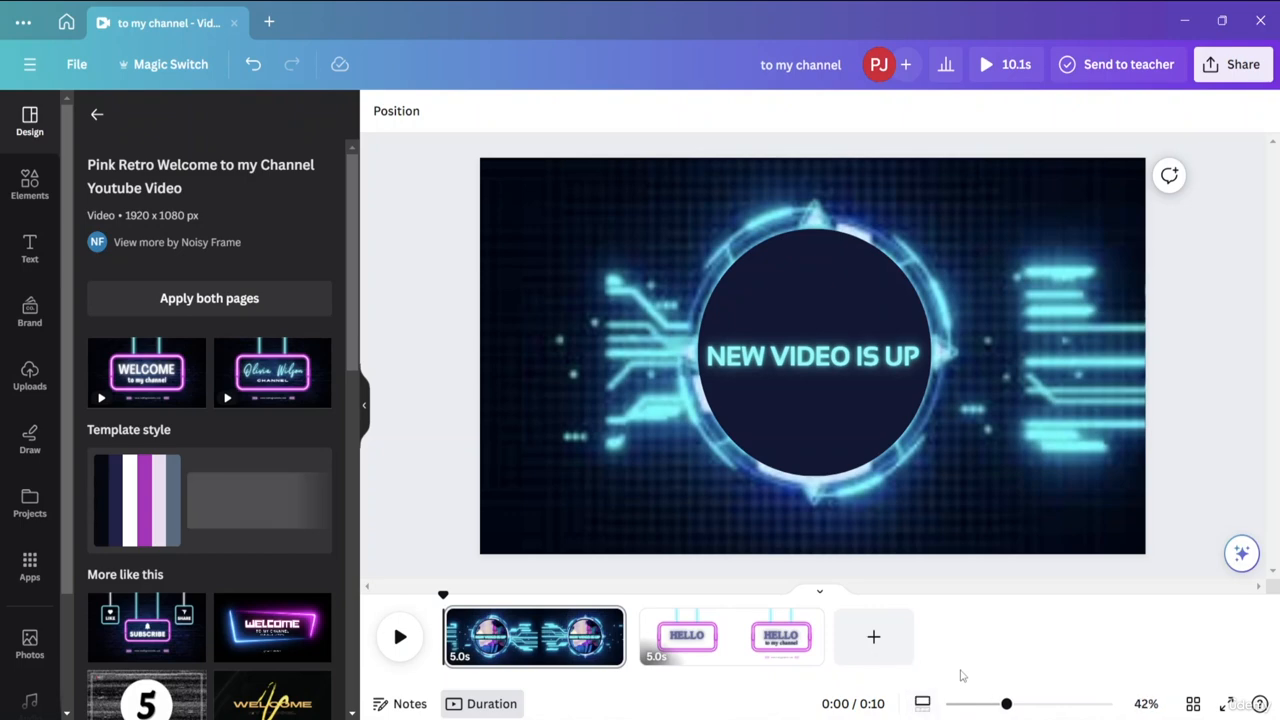
Preview the whole video in full screen and close the preview to return to the editor.
{"action": "left_click", "coordinate": [400, 637]}
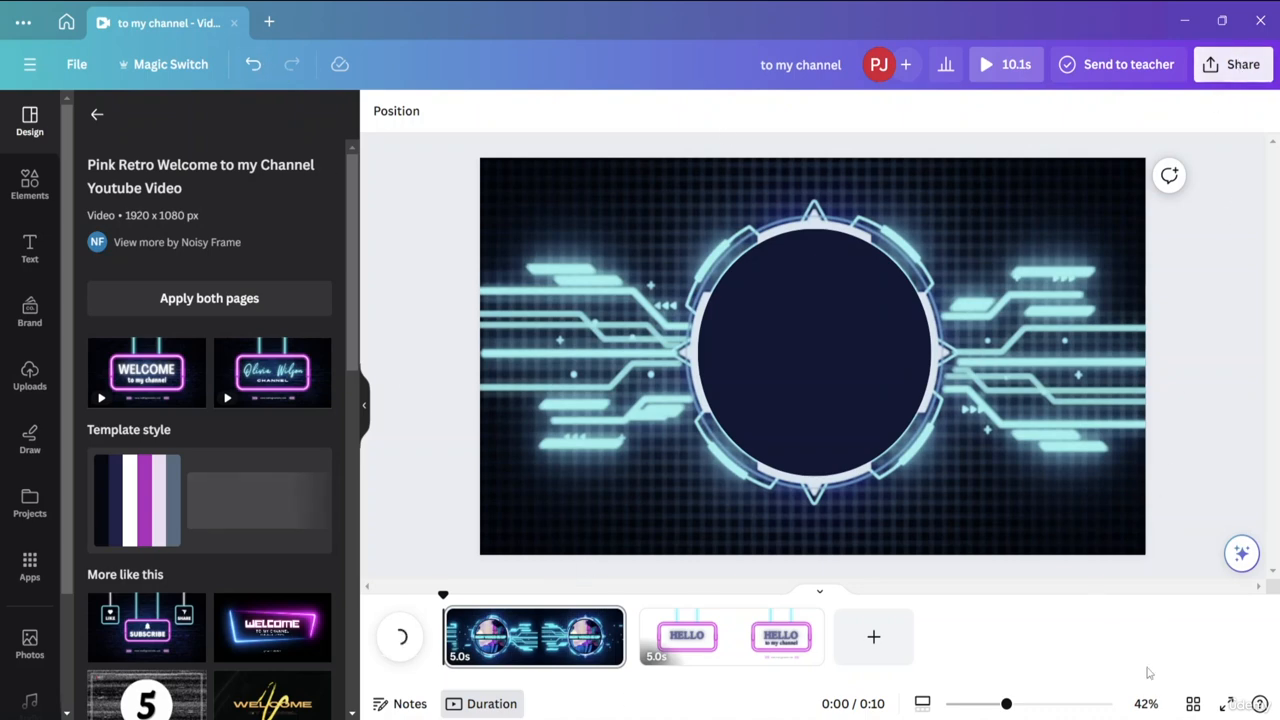
{"action": "left_click", "coordinate": [1228, 706]}
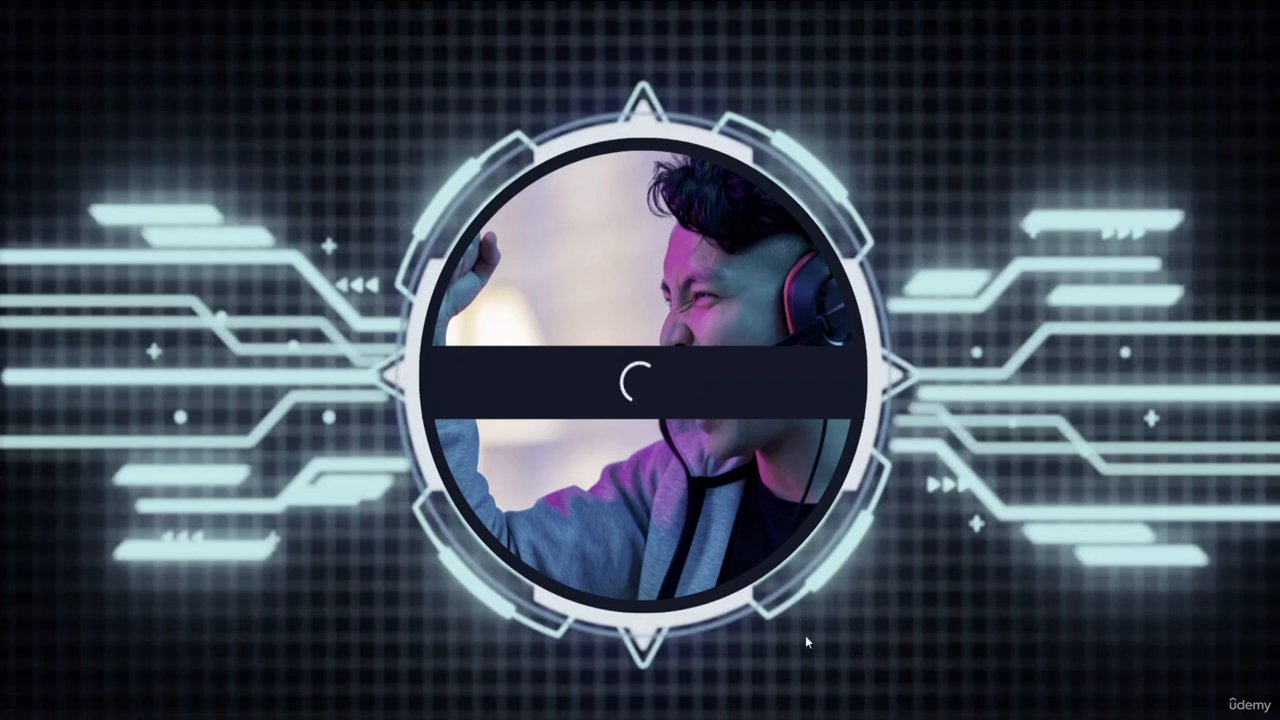
{"action": "key", "text": "Escape"}
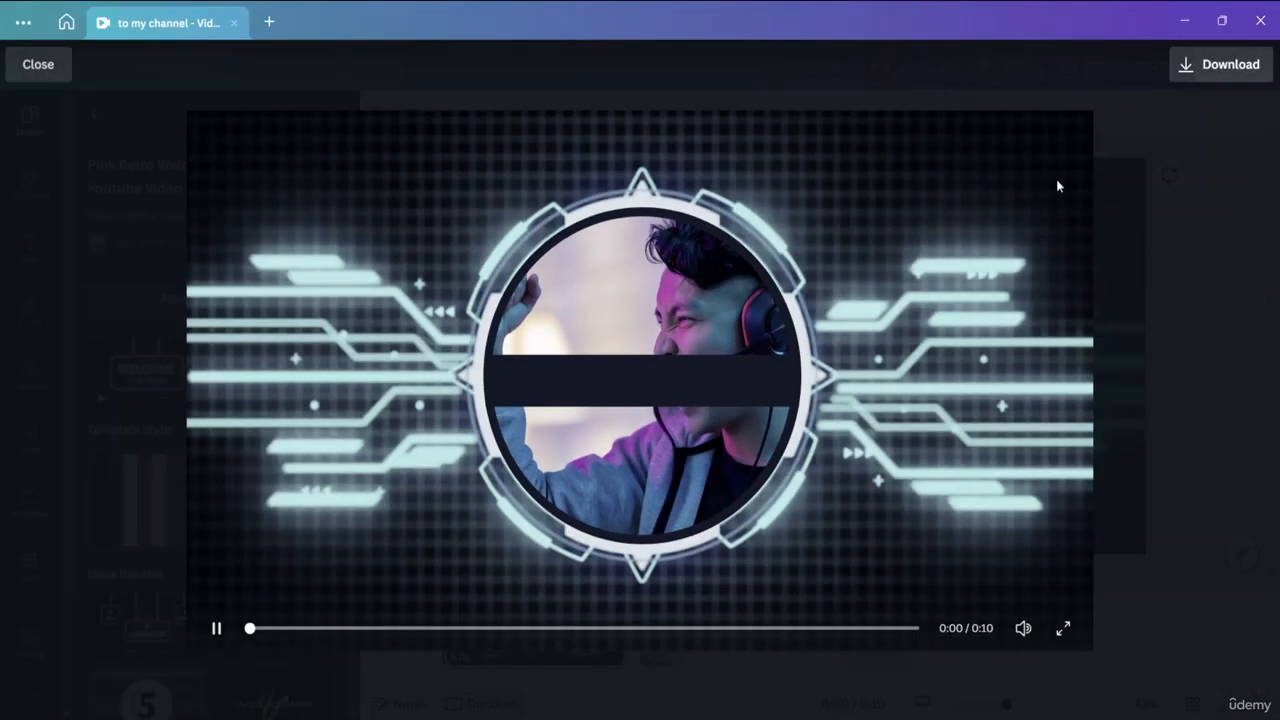
{"action": "left_click", "coordinate": [30, 70]}
{"action": "left_click", "coordinate": [929, 491]}
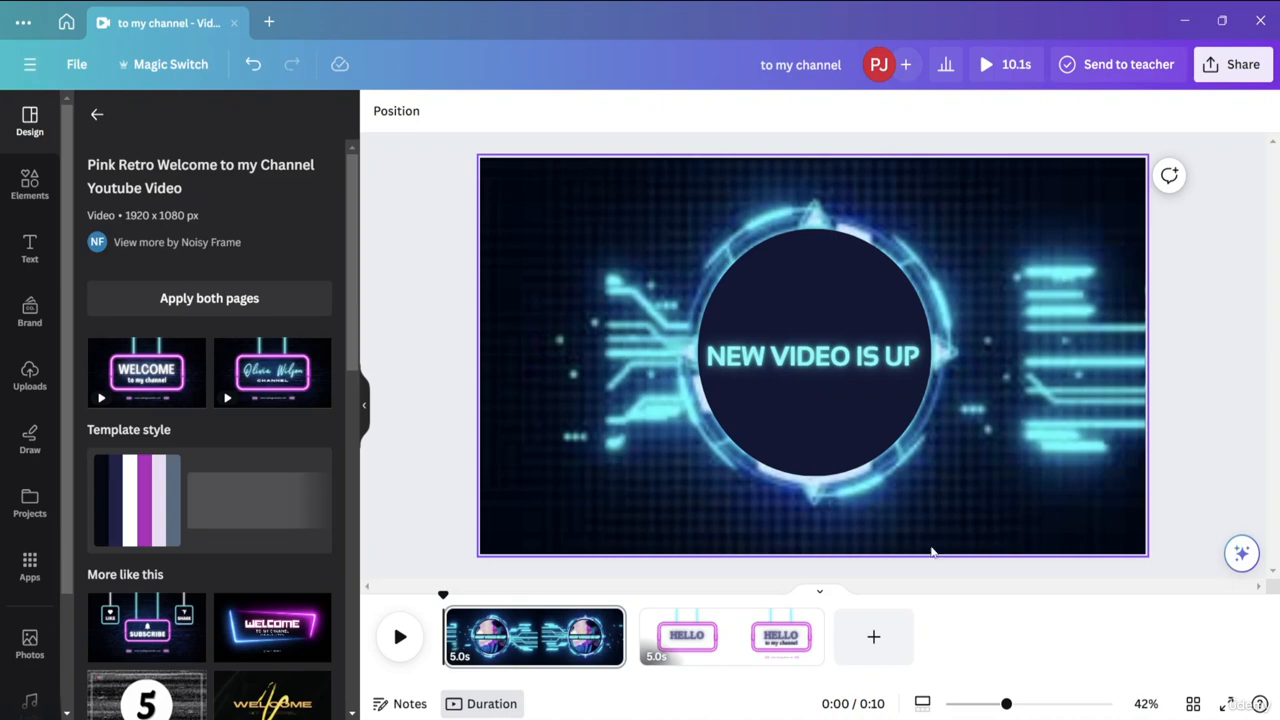
Replace the NEW VIDEO IS UP text on the first page with HELLO EVERYONE.
{"action": "left_click", "coordinate": [769, 374]}
{"action": "left_click", "coordinate": [769, 374]}
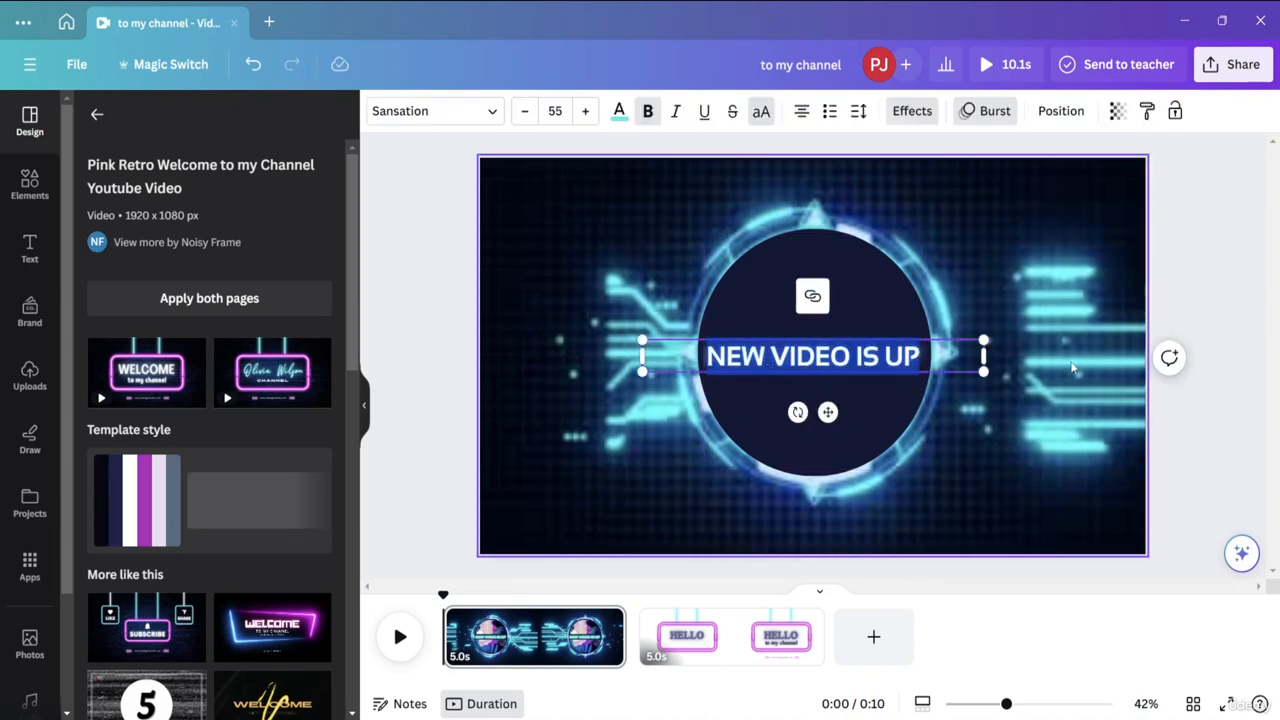
{"action": "key", "text": "BackSpace"}
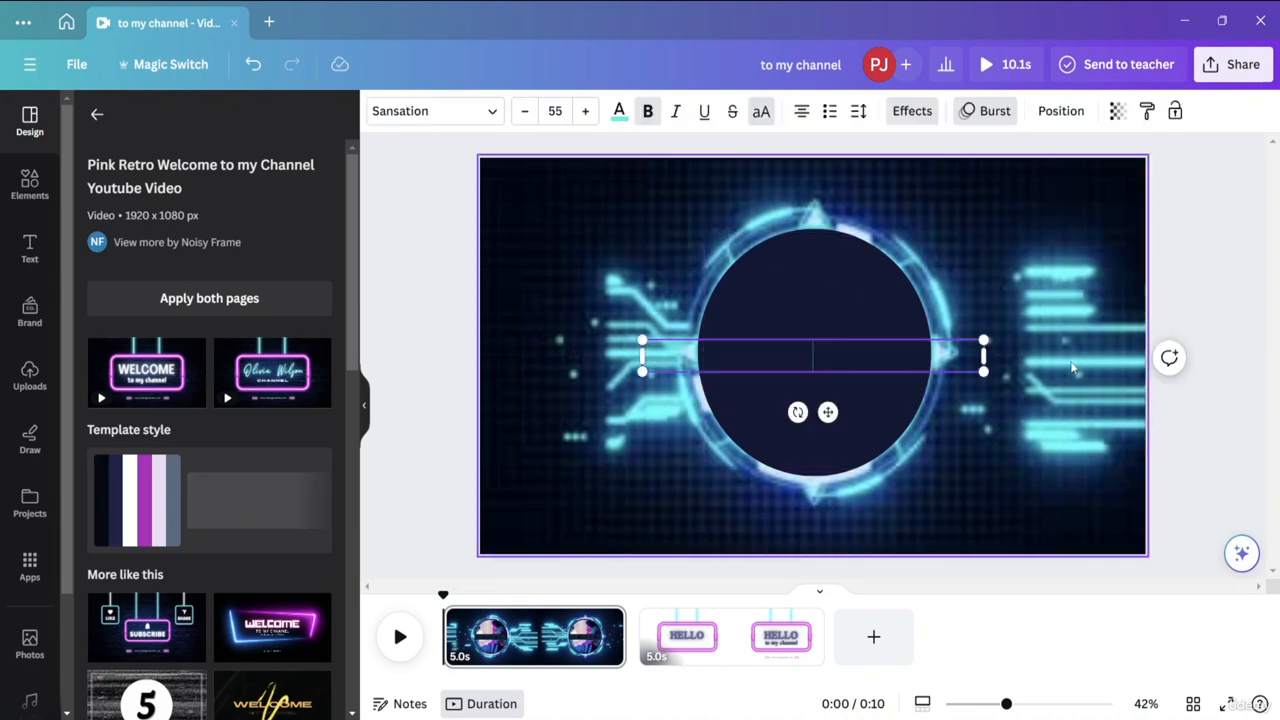
{"action": "type", "text": "HKE"}
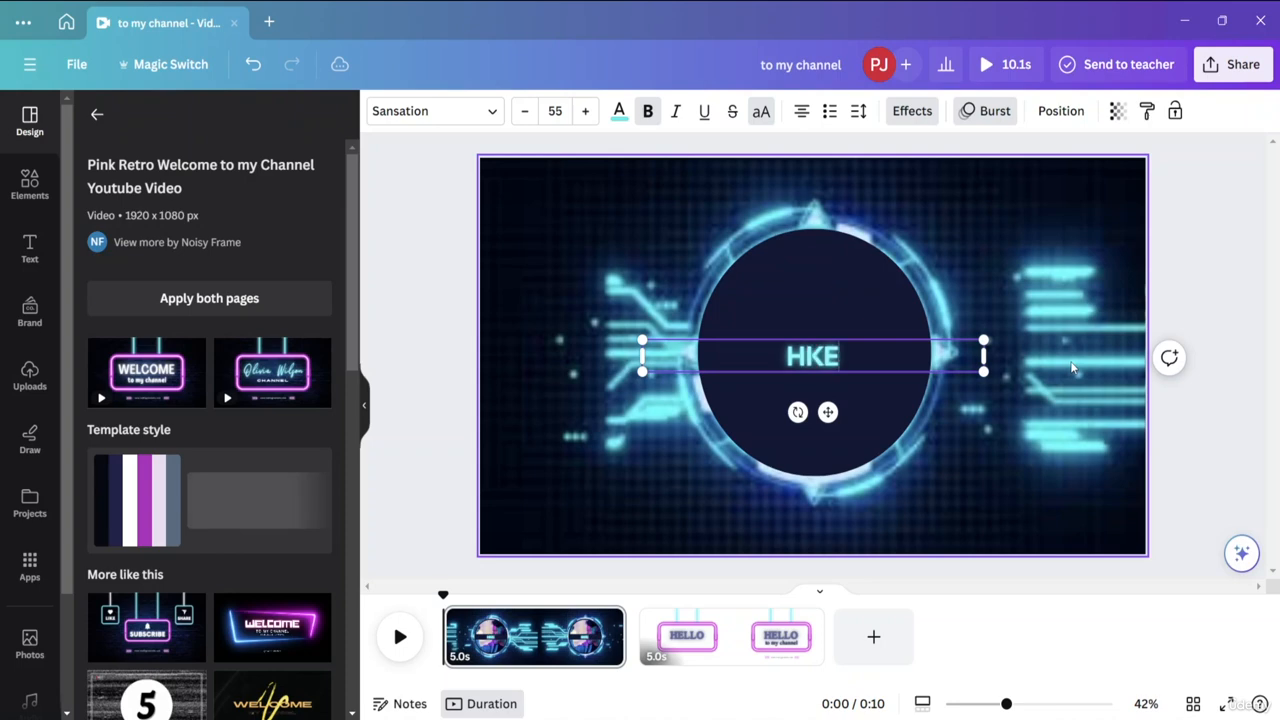
{"action": "key", "text": "BackSpace"}
{"action": "key", "text": "BackSpace"}
{"action": "type", "text": "ECLL"}
{"action": "key", "text": "BackSpace"}
{"action": "key", "text": "BackSpace"}
{"action": "key", "text": "BackSpace"}
{"action": "type", "text": "LLO "}
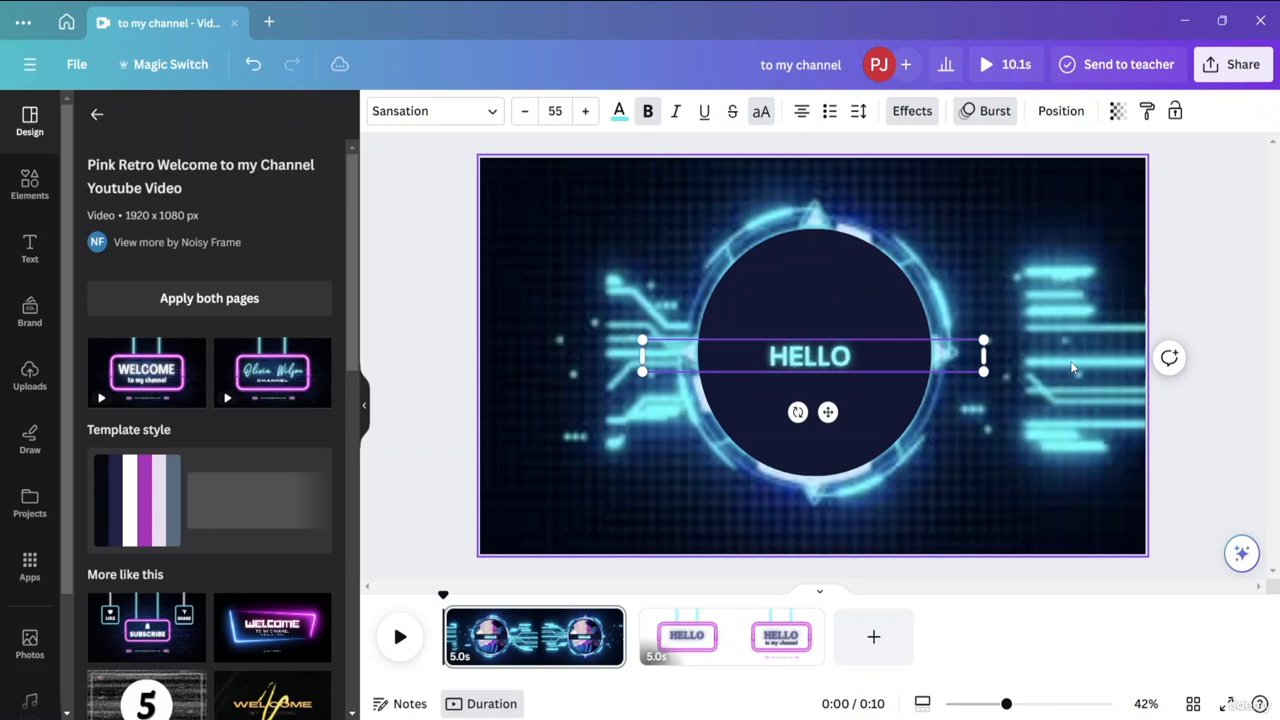
{"action": "type", "text": "E"}
{"action": "key", "text": "BackSpace"}
{"action": "type", "text": "EVERYONE"}
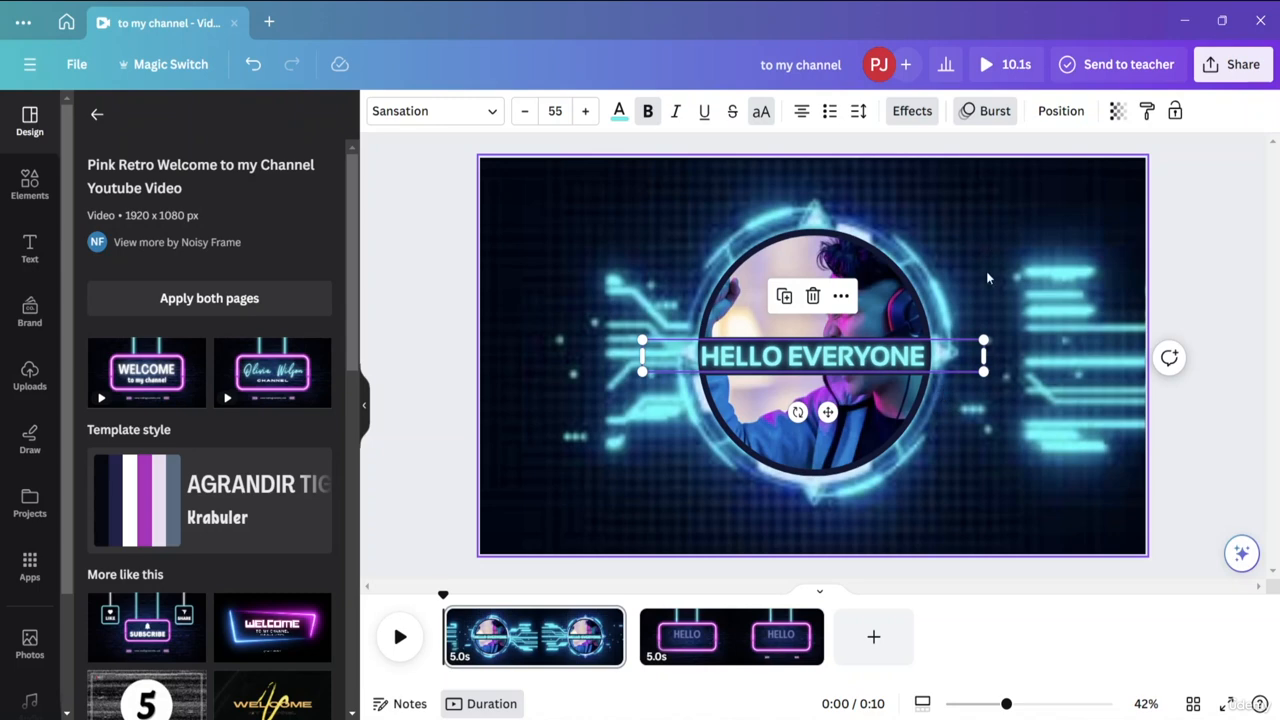
Narrow the HELLO EVERYONE text box, scale the text to size 49.2 and centre it on the circle's dark band.
{"action": "left_click_drag", "start_coordinate": [987, 350], "coordinate": [875, 352]}
{"action": "left_click_drag", "start_coordinate": [754, 362], "coordinate": [807, 349]}
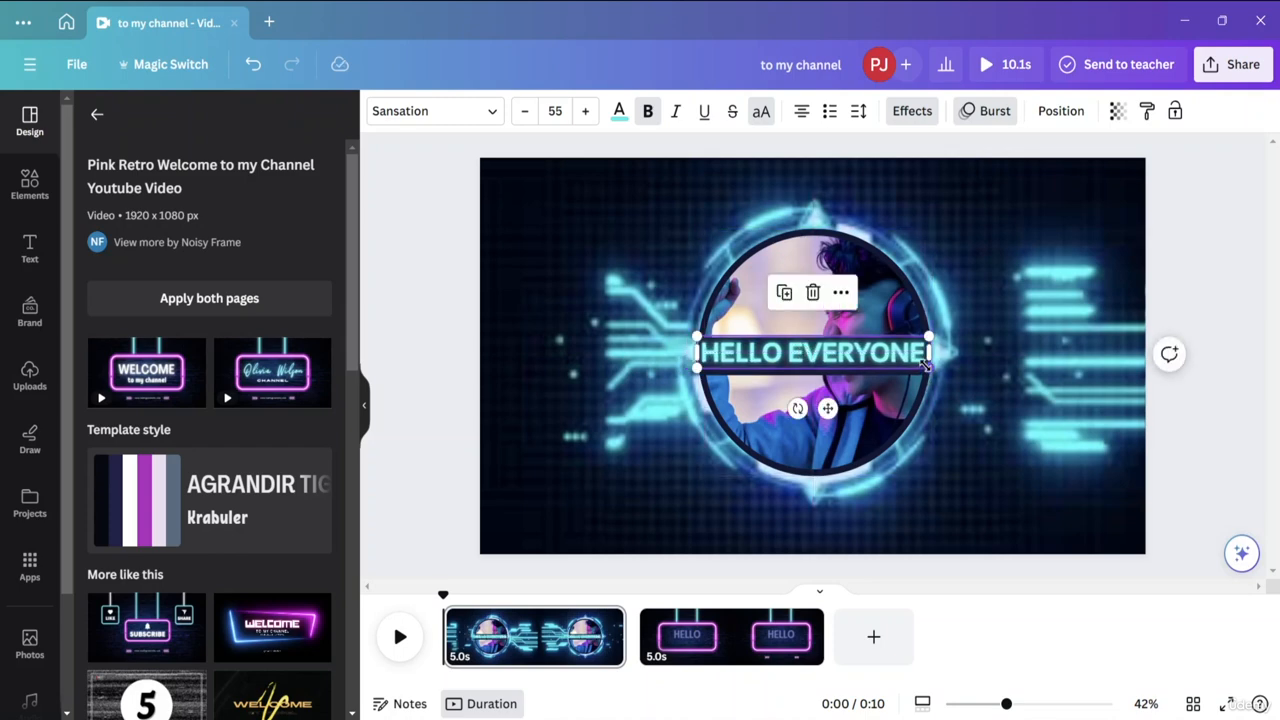
{"action": "left_click_drag", "start_coordinate": [923, 365], "coordinate": [905, 366]}
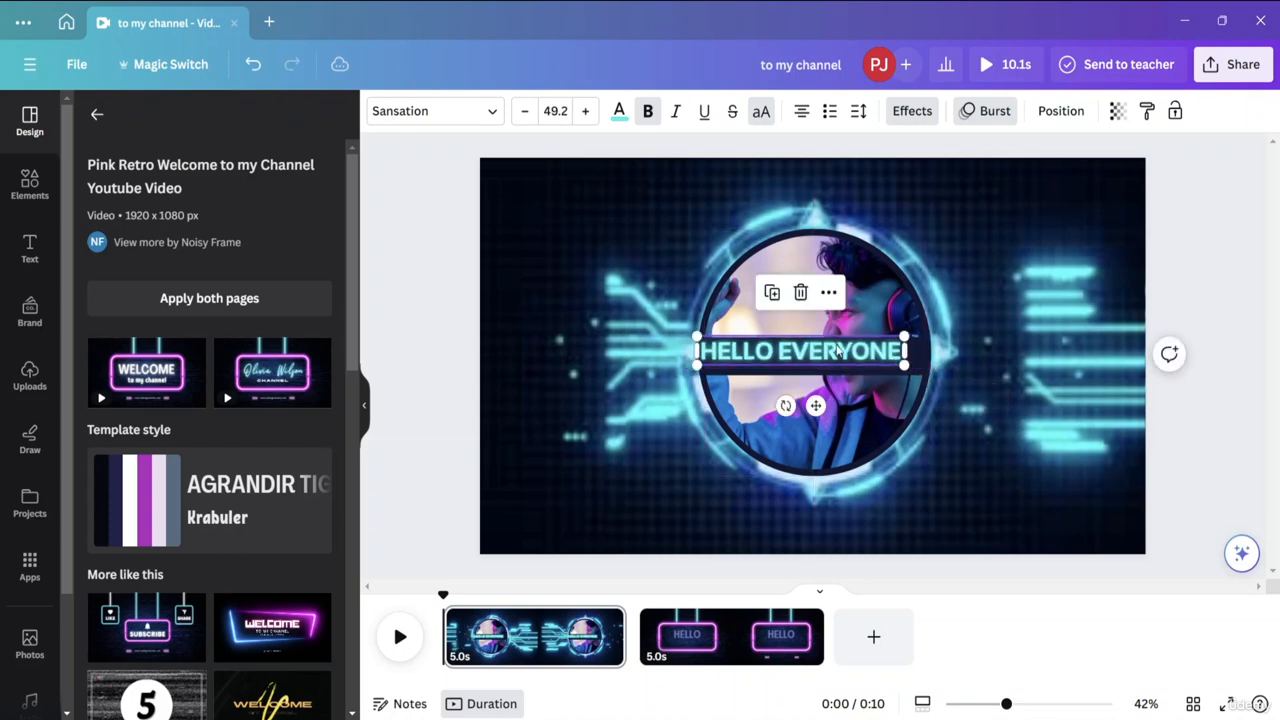
{"action": "left_click_drag", "start_coordinate": [825, 353], "coordinate": [840, 354]}
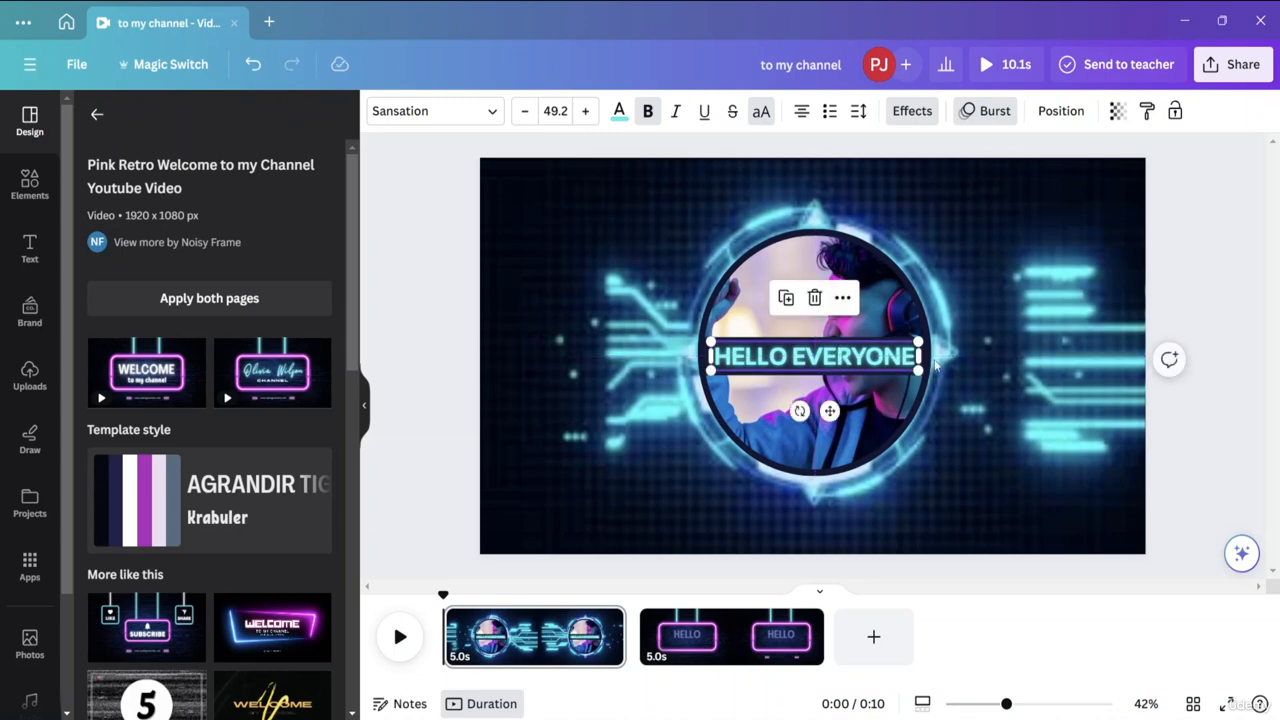
{"action": "left_click", "coordinate": [1190, 296]}
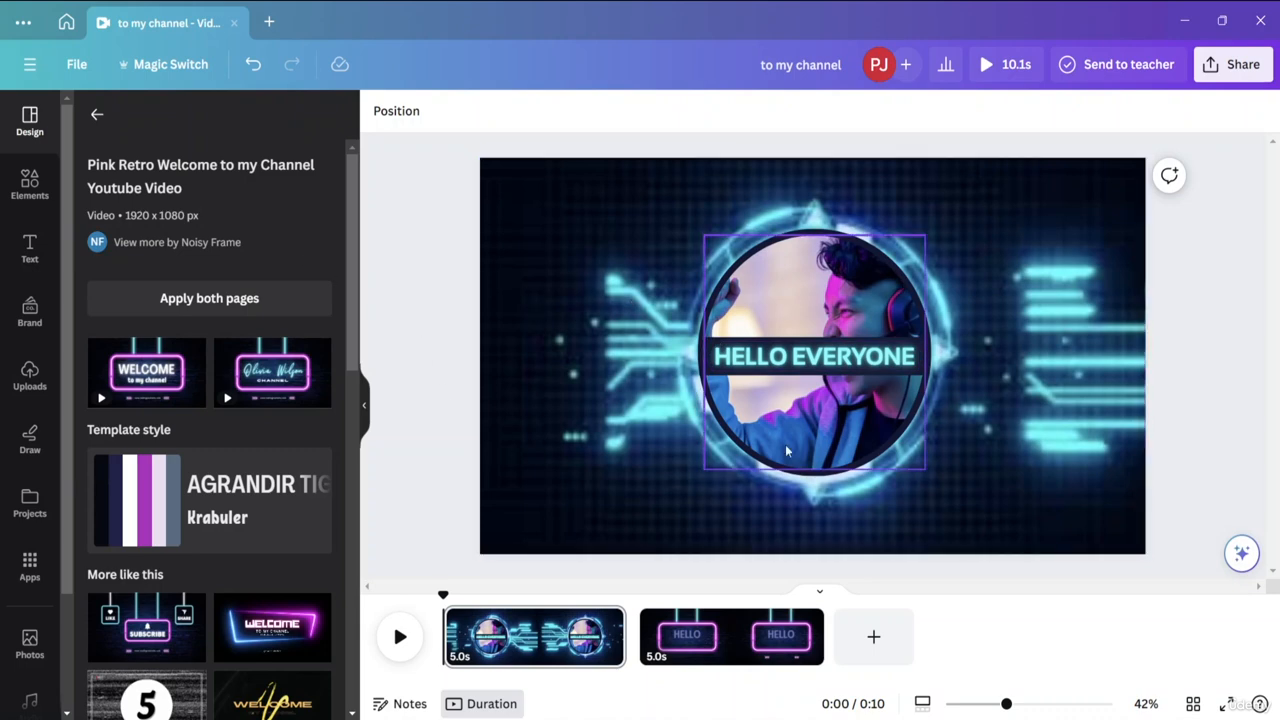
Play the first page up to about 3 seconds, pause it and open the Elements library.
{"action": "left_click", "coordinate": [400, 636]}
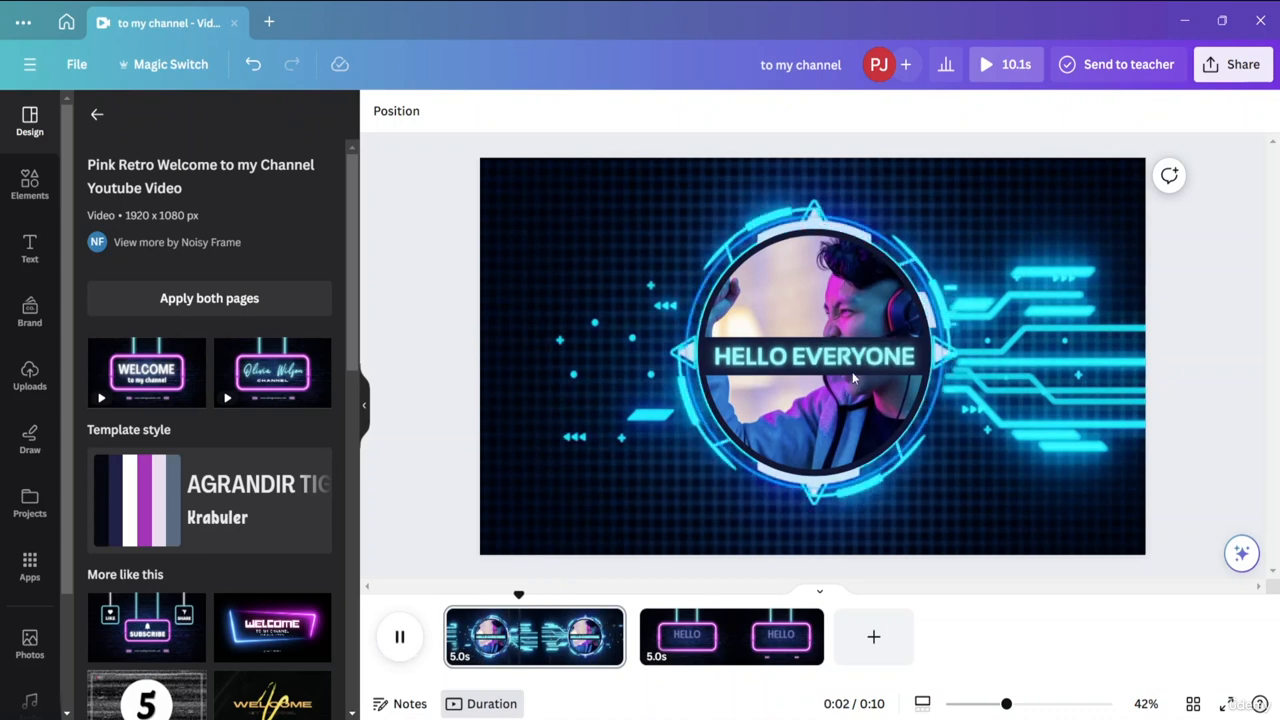
{"action": "left_click", "coordinate": [398, 638]}
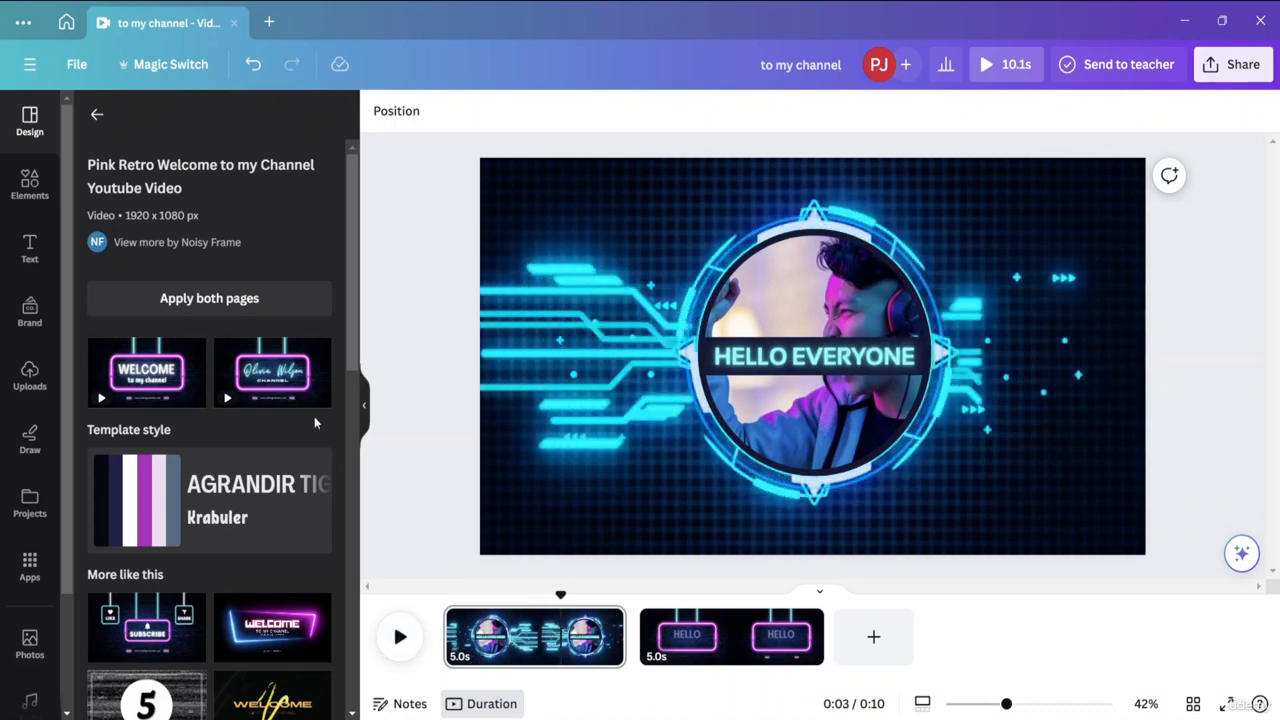
{"action": "left_click", "coordinate": [35, 195]}
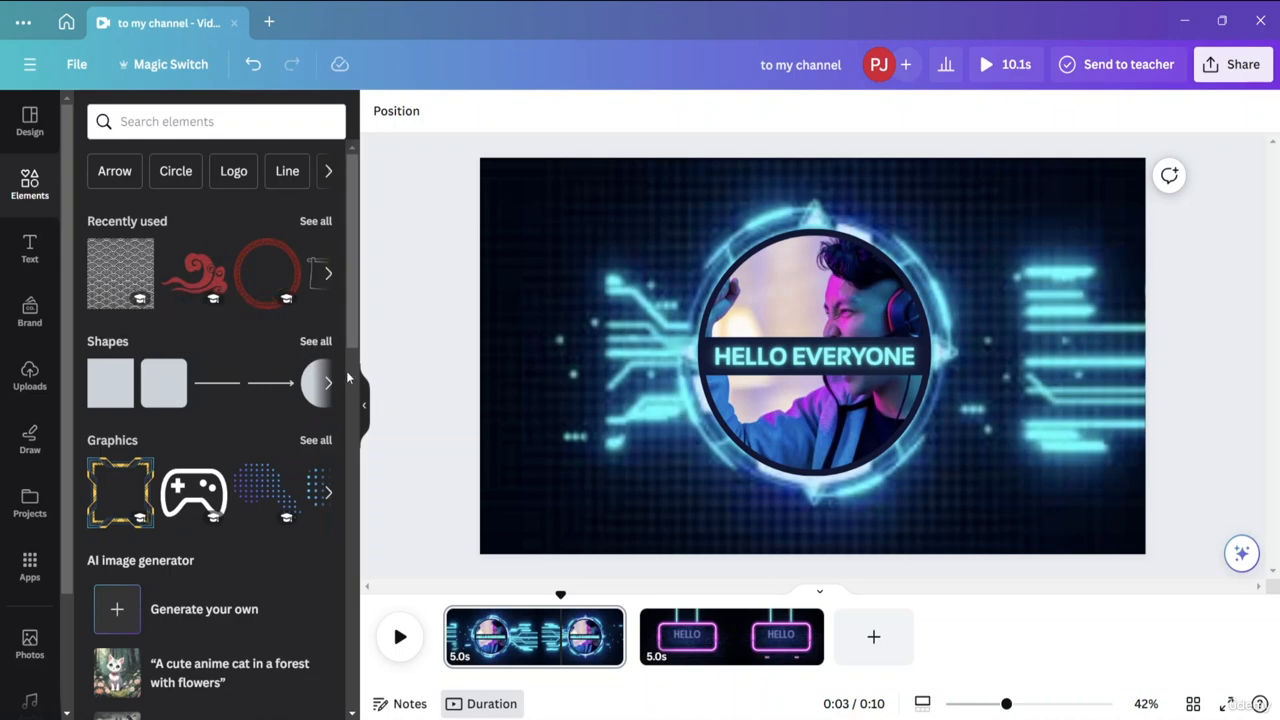
Show all graphics and add two copies of the Gamer Frame from the Magic recommendations to the first page.
{"action": "left_click", "coordinate": [313, 440]}
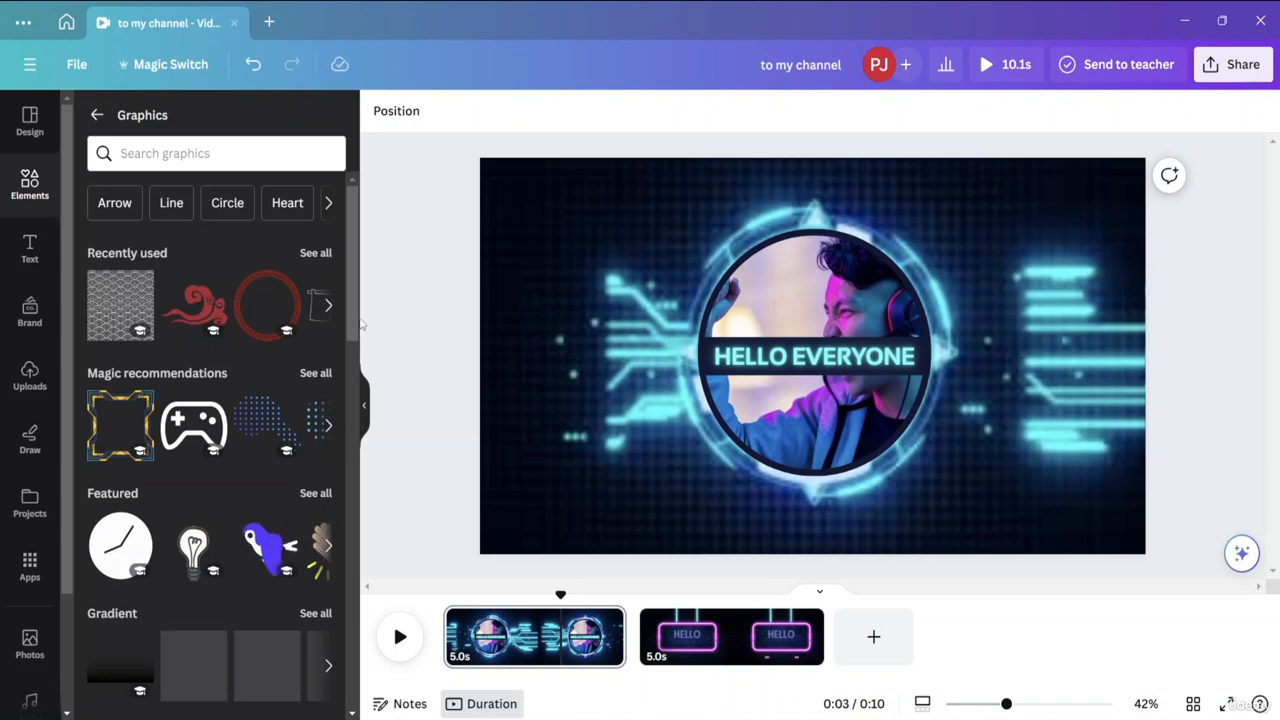
{"action": "mouse_move", "coordinate": [355, 322]}
{"action": "left_mouse_down"}
{"action": "mouse_move", "coordinate": [358, 452]}
{"action": "mouse_move", "coordinate": [366, 331]}
{"action": "left_mouse_up"}
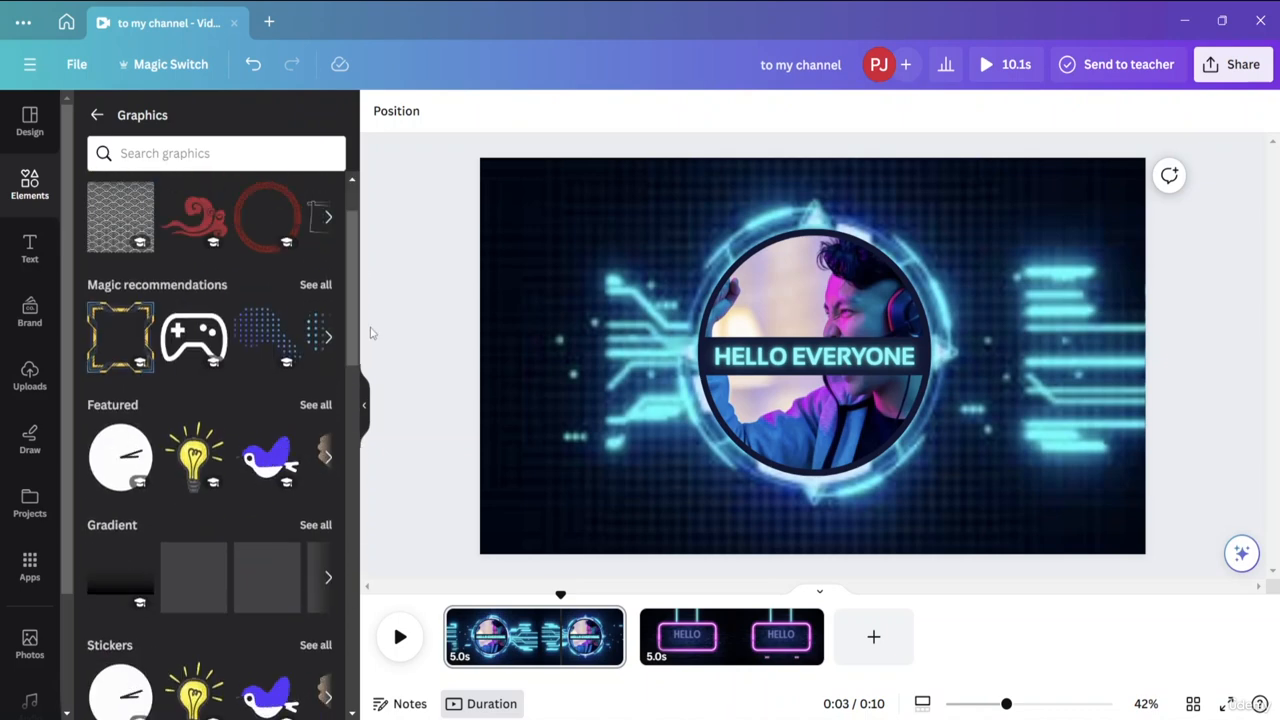
{"action": "left_click", "coordinate": [140, 320]}
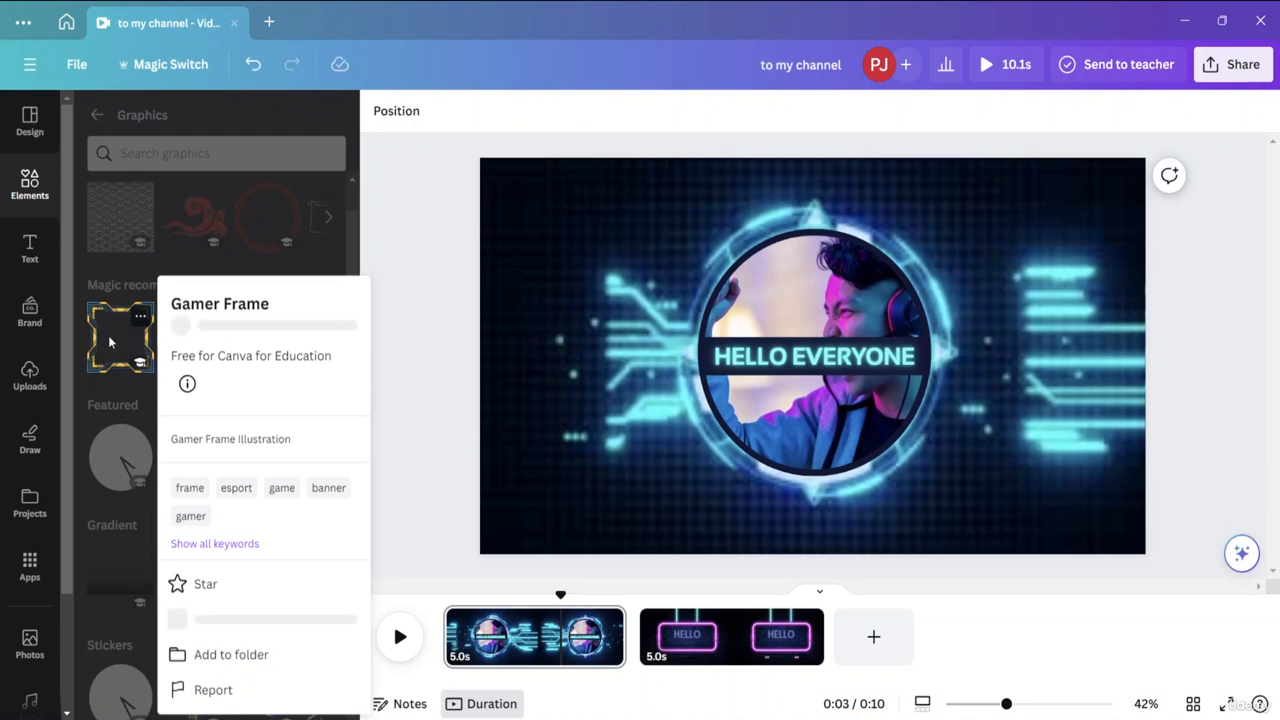
{"action": "left_click", "coordinate": [117, 340]}
{"action": "left_click", "coordinate": [120, 335]}
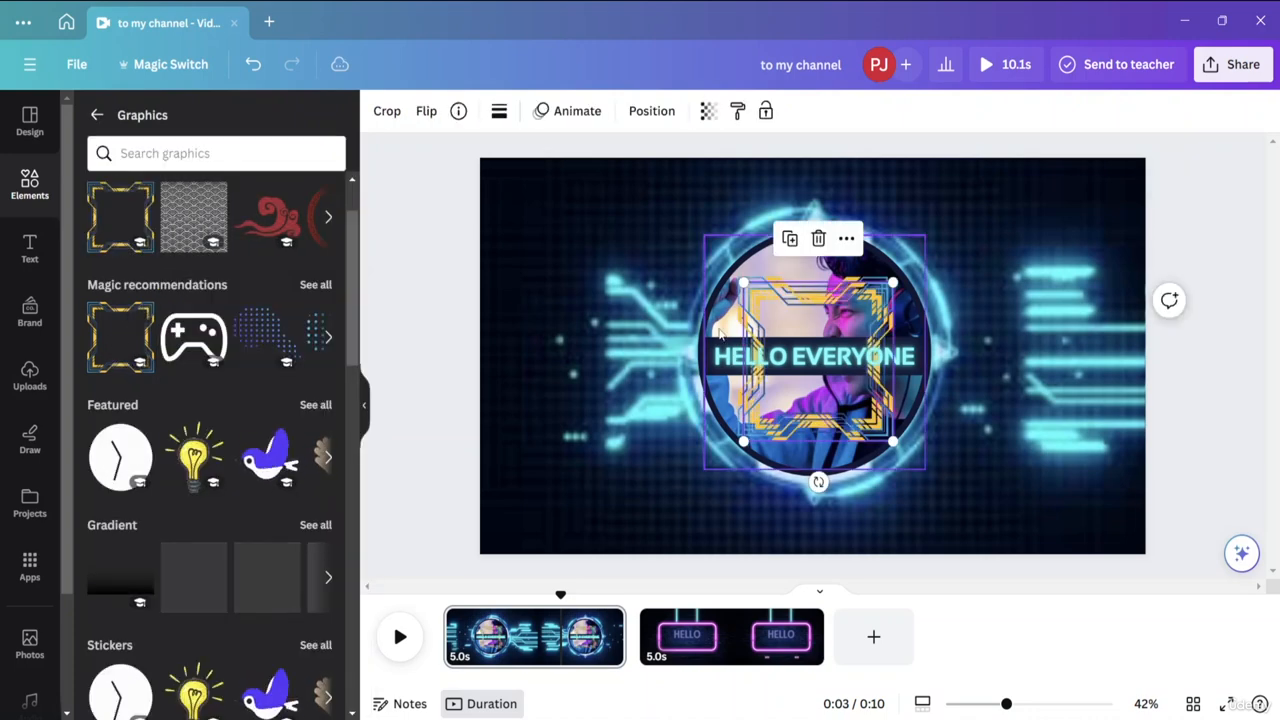
Enlarge one Gamer Frame to nearly the page height and place it half off the page's left edge.
{"action": "left_click_drag", "start_coordinate": [744, 283], "coordinate": [651, 185]}
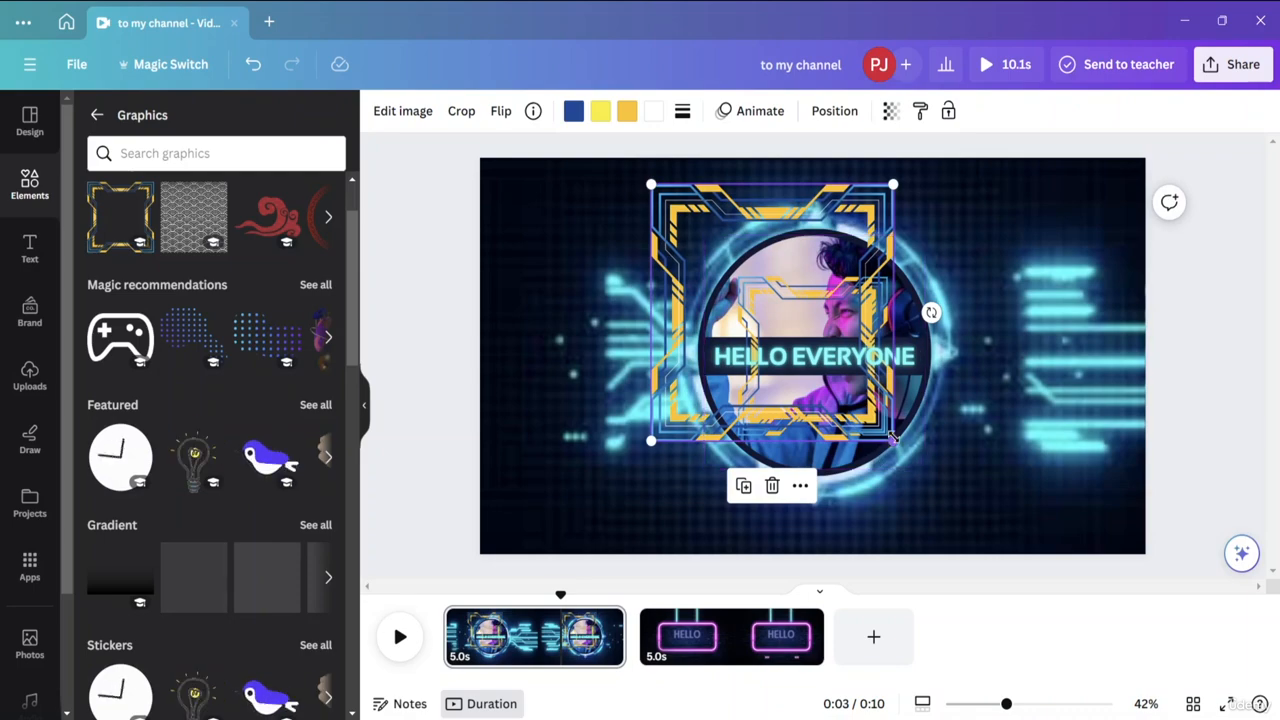
{"action": "left_click_drag", "start_coordinate": [893, 440], "coordinate": [1000, 551]}
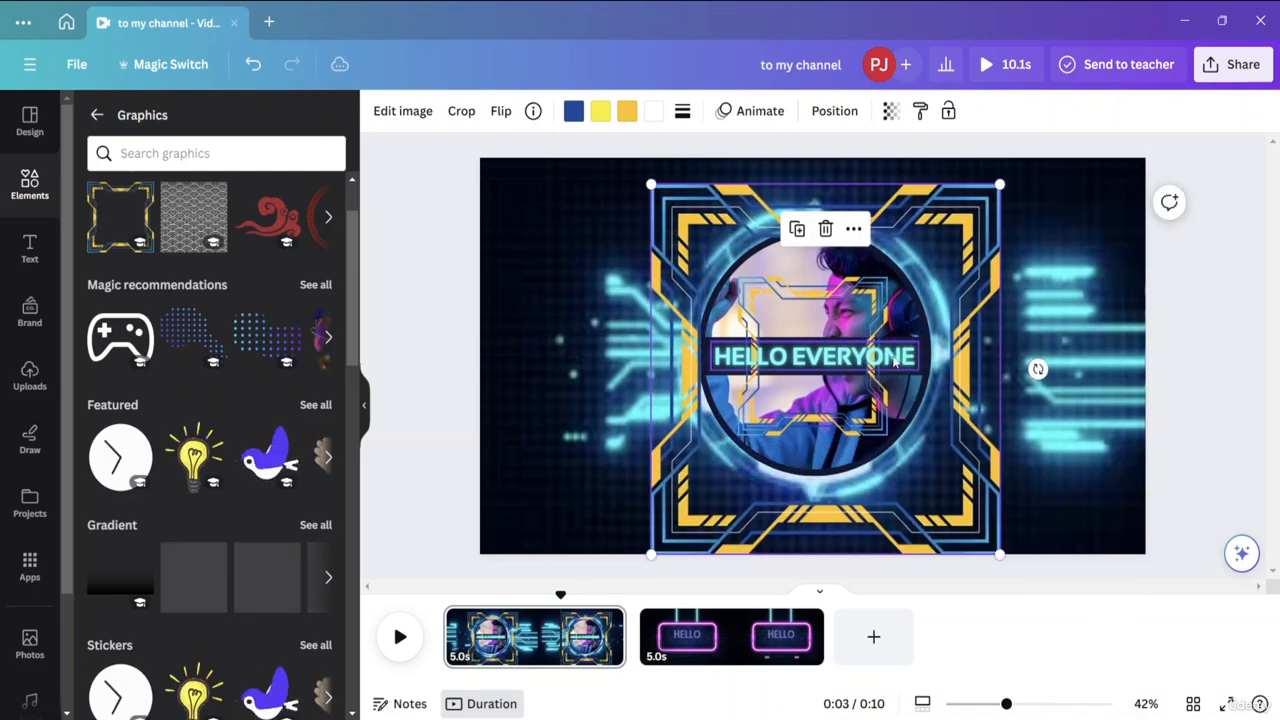
{"action": "mouse_move", "coordinate": [820, 357]}
{"action": "left_mouse_down"}
{"action": "mouse_move", "coordinate": [743, 352]}
{"action": "mouse_move", "coordinate": [826, 353]}
{"action": "left_mouse_up"}
{"action": "left_click", "coordinate": [691, 232]}
{"action": "left_click_drag", "start_coordinate": [691, 232], "coordinate": [282, 195]}
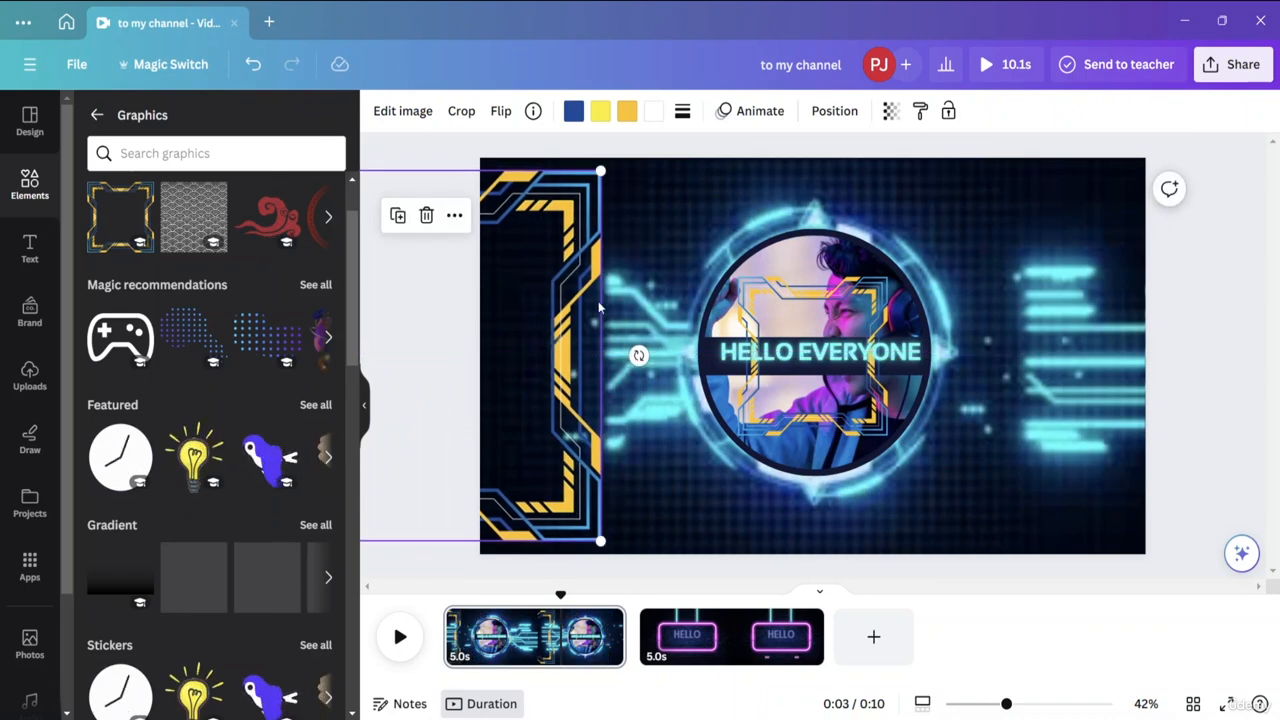
Move the second Gamer Frame to the page's right side, enlarge it to match the first and let it run off the edge.
{"action": "left_click", "coordinate": [858, 289]}
{"action": "left_click_drag", "start_coordinate": [858, 289], "coordinate": [1100, 179]}
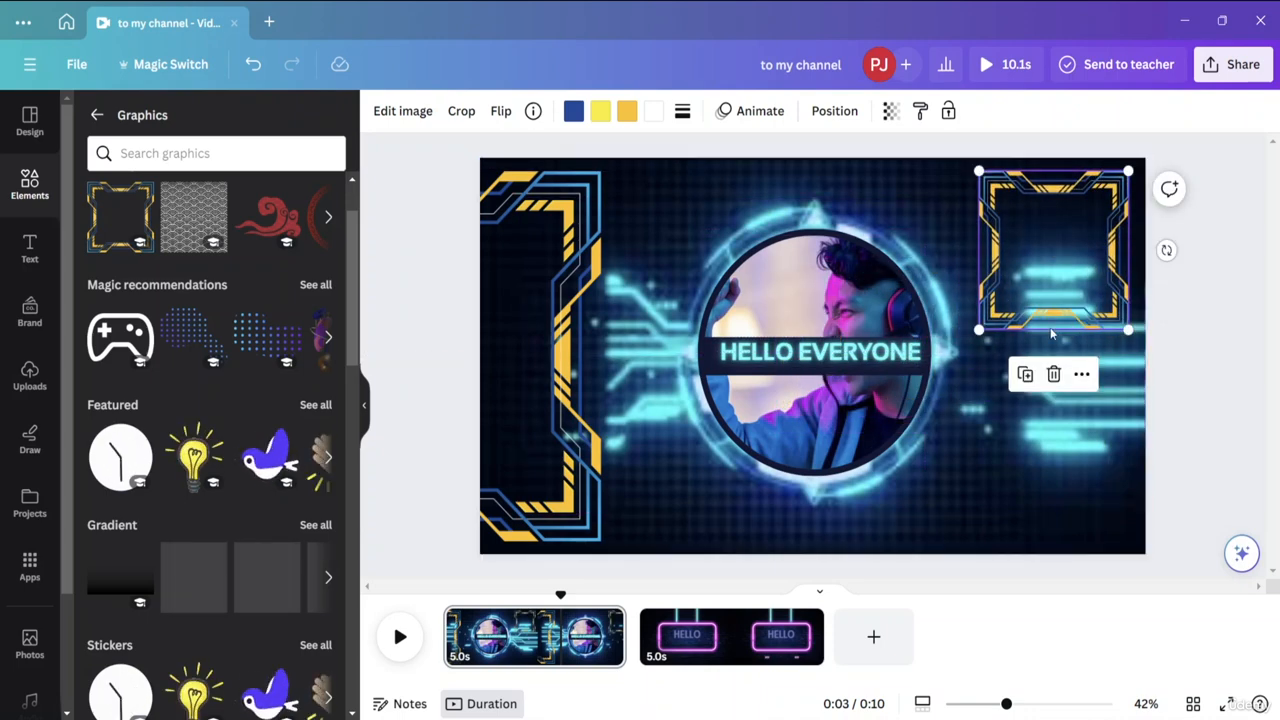
{"action": "left_click_drag", "start_coordinate": [981, 328], "coordinate": [866, 621]}
{"action": "left_click_drag", "start_coordinate": [968, 375], "coordinate": [1166, 369]}
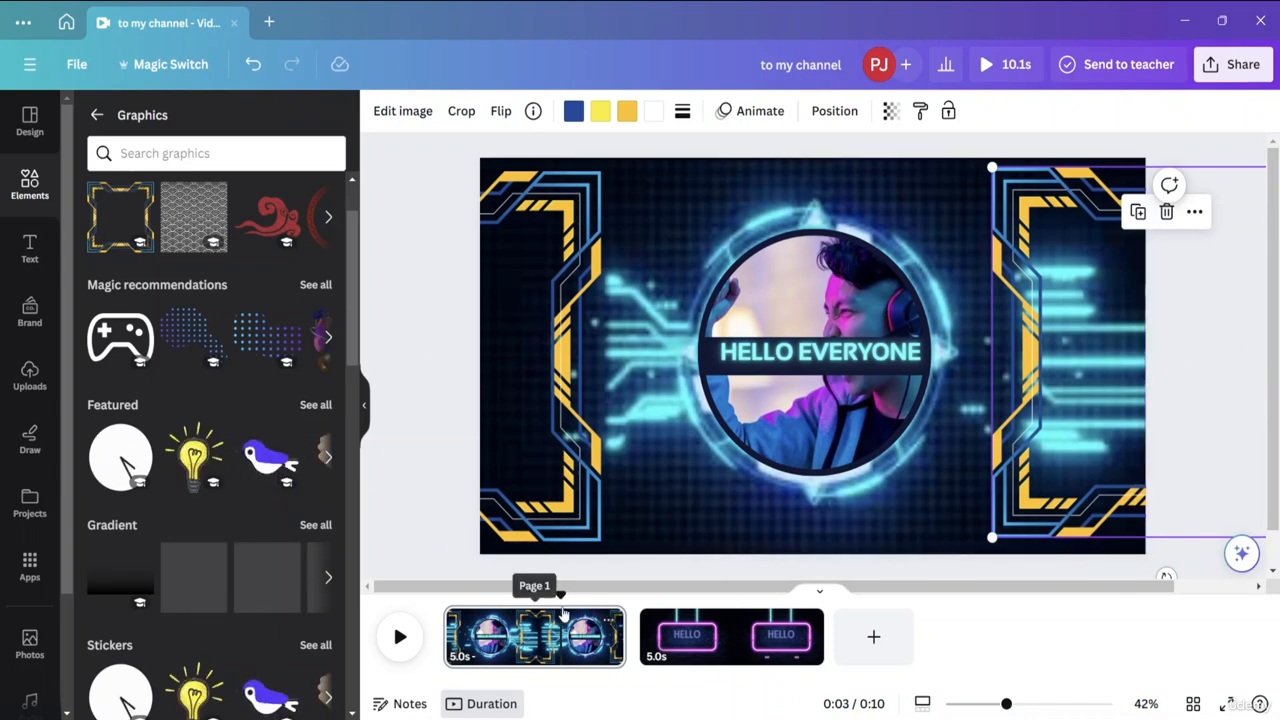
Move the playhead to the start of the video, then hide the page timeline and show it again.
{"action": "left_click_drag", "start_coordinate": [554, 597], "coordinate": [443, 594]}
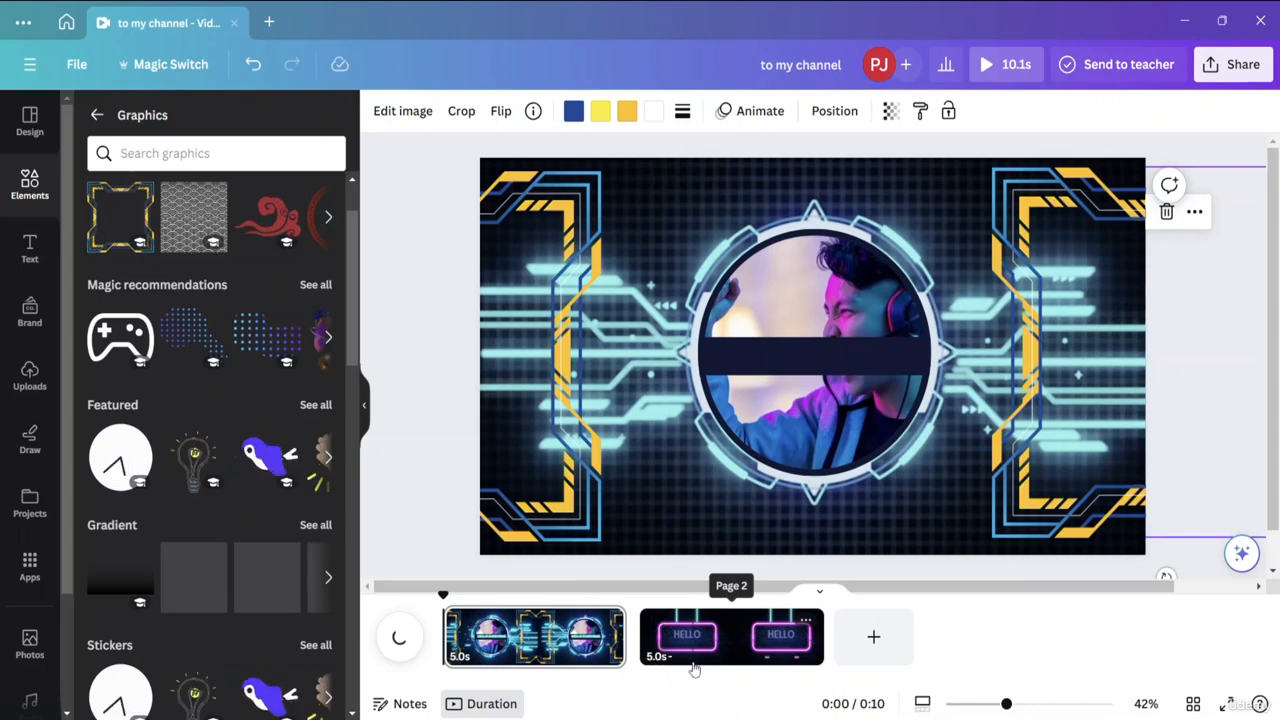
{"action": "left_click", "coordinate": [819, 591]}
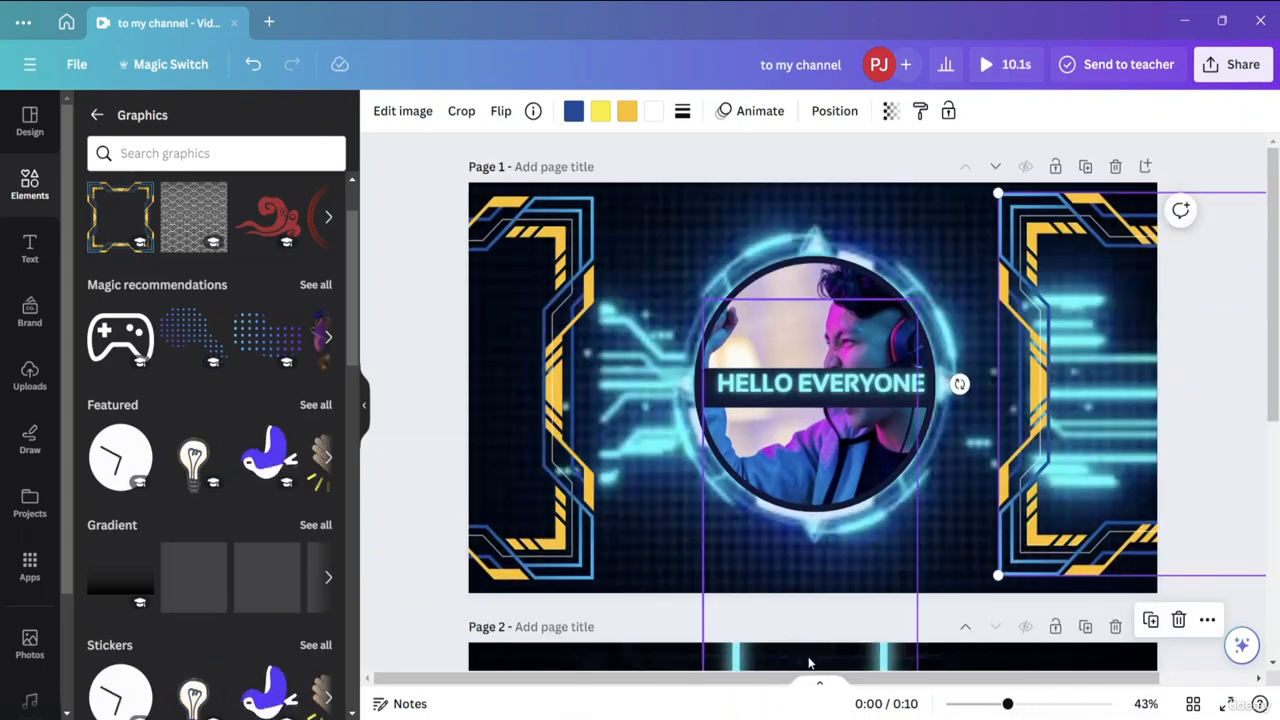
{"action": "left_click", "coordinate": [821, 688]}
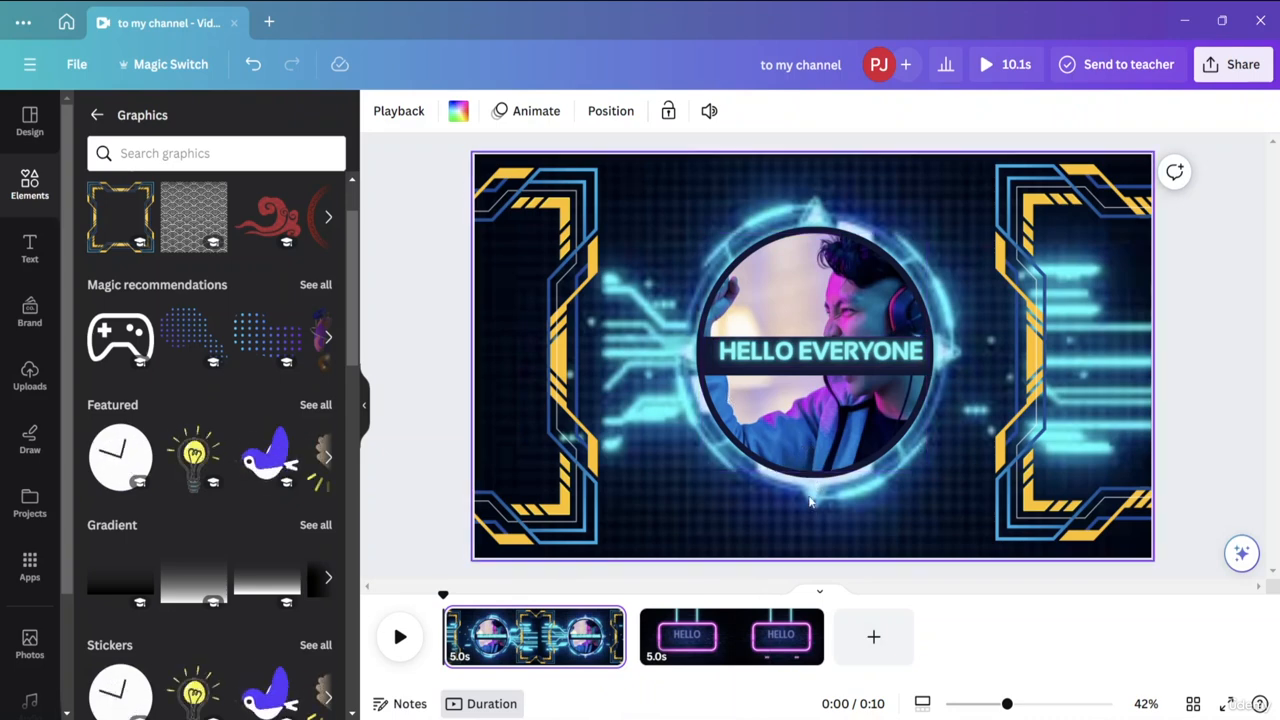
Add the presenter note "Remove the Background" to the first page.
{"action": "left_click", "coordinate": [402, 702]}
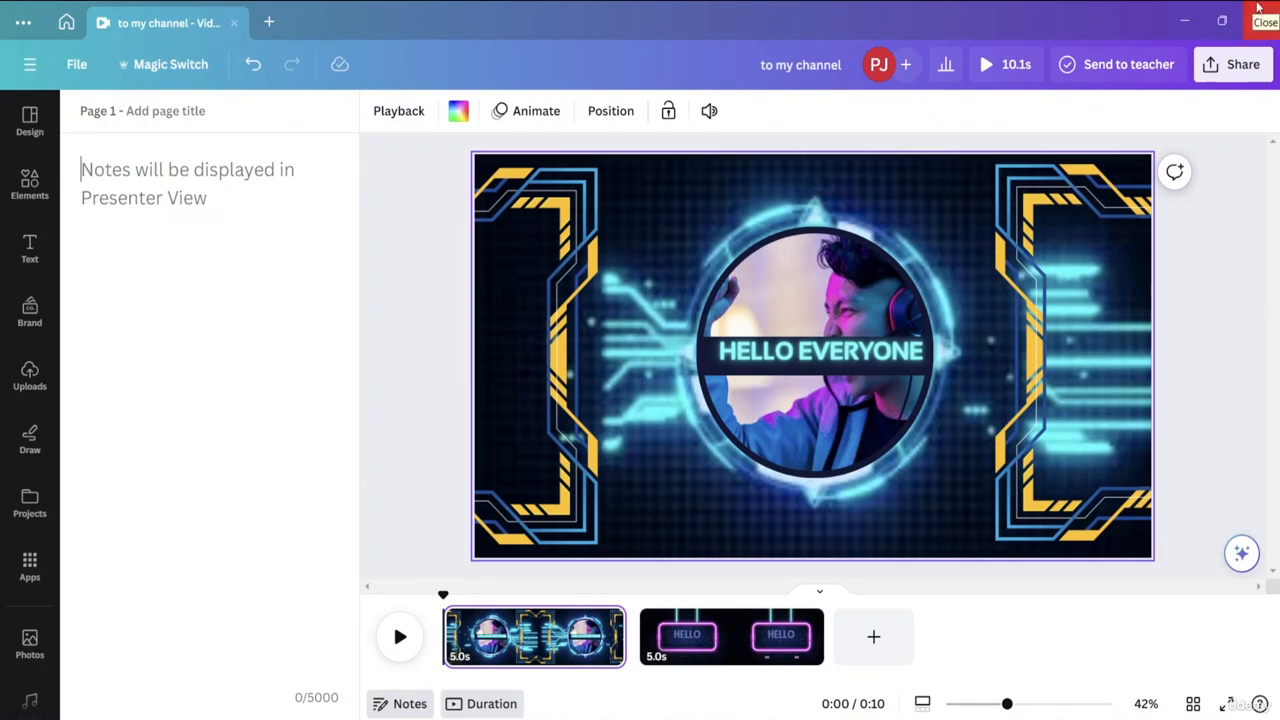
{"action": "type", "text": "Remove the Background"}
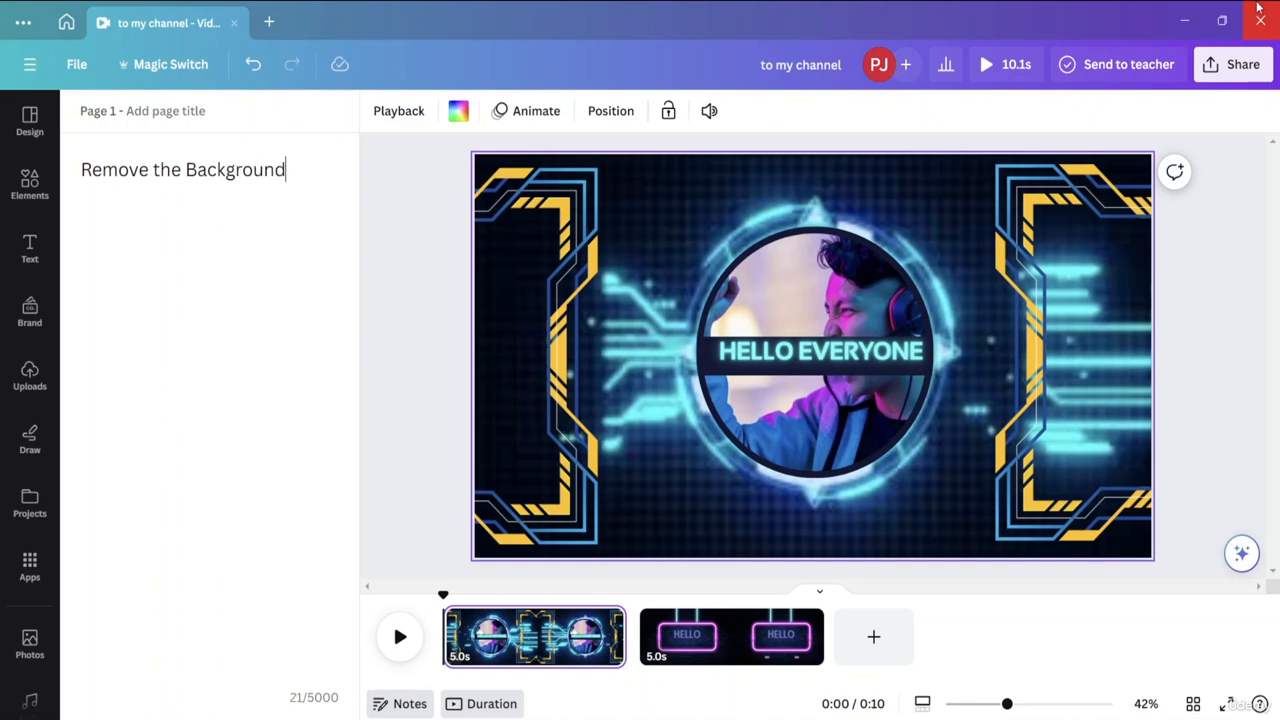
{"action": "left_click", "coordinate": [416, 383]}
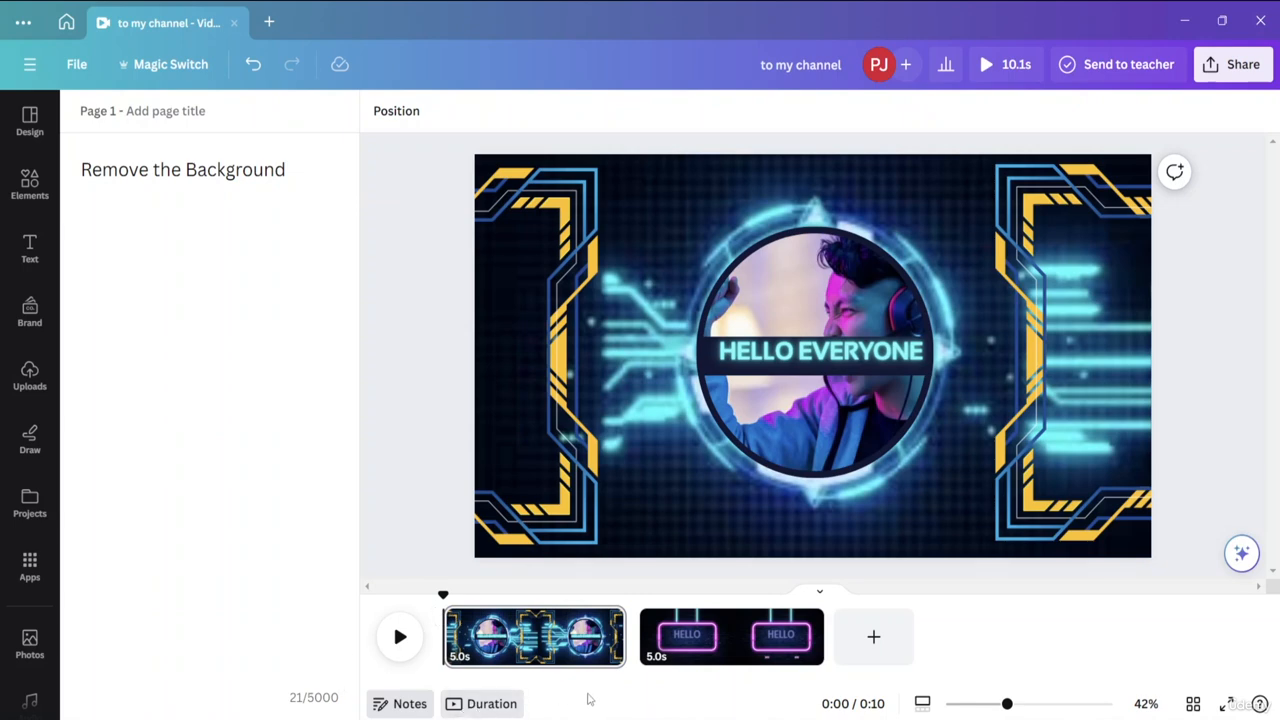
Switch the timeline's duration display off and on, then compare the notes of page 2 and page 1.
{"action": "left_click", "coordinate": [489, 708]}
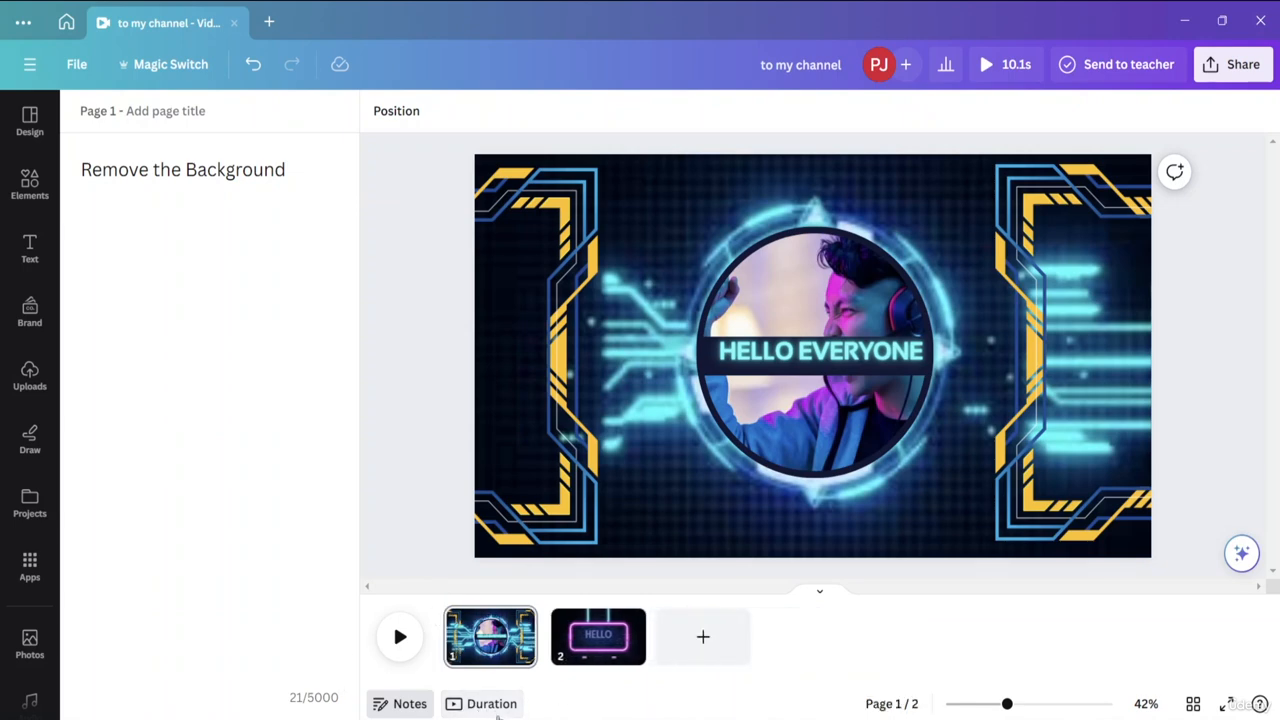
{"action": "left_click", "coordinate": [492, 706]}
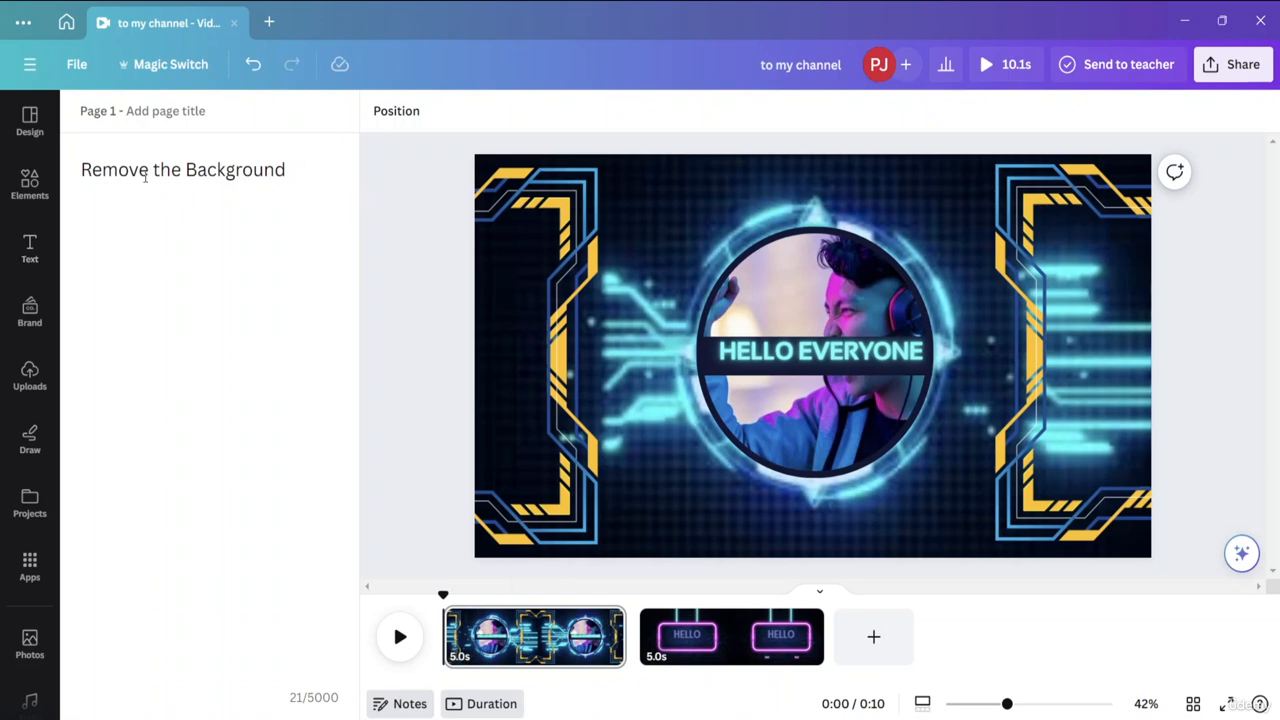
{"action": "left_click", "coordinate": [702, 648]}
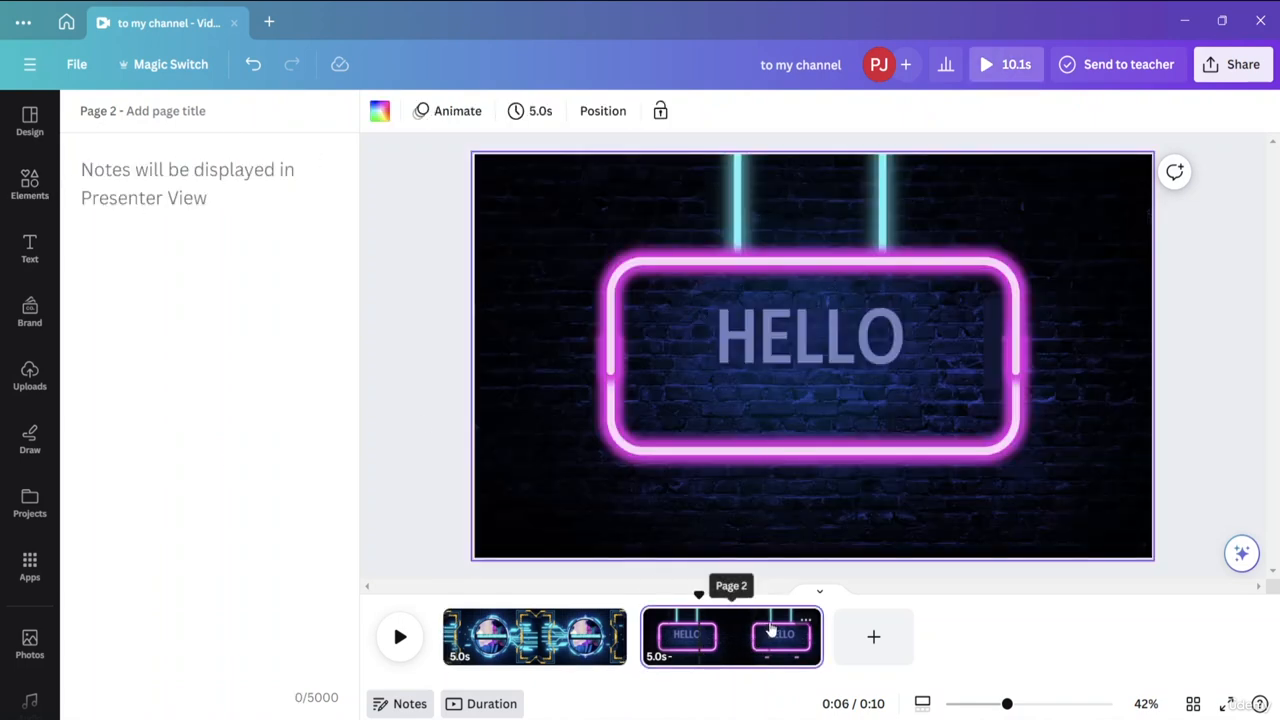
{"action": "left_click", "coordinate": [536, 644]}
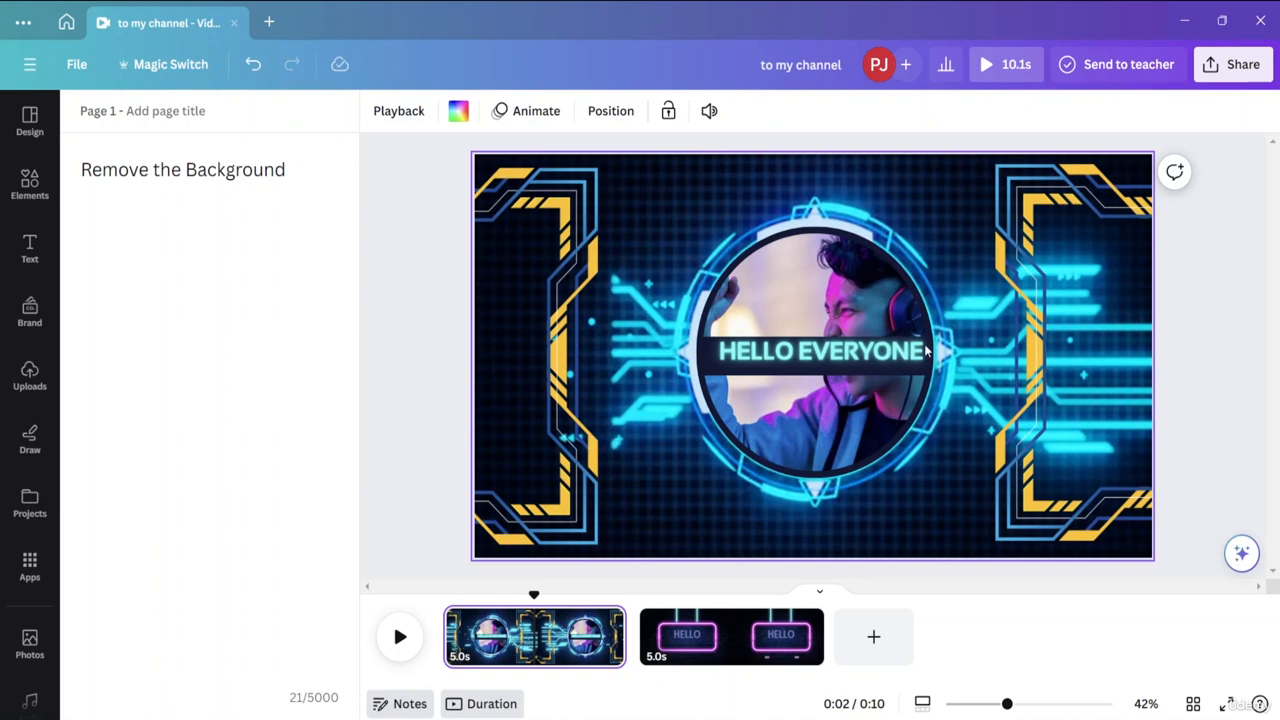
Browse the photo animations available for the circular photo and close the list without applying any.
{"action": "left_click", "coordinate": [821, 388]}
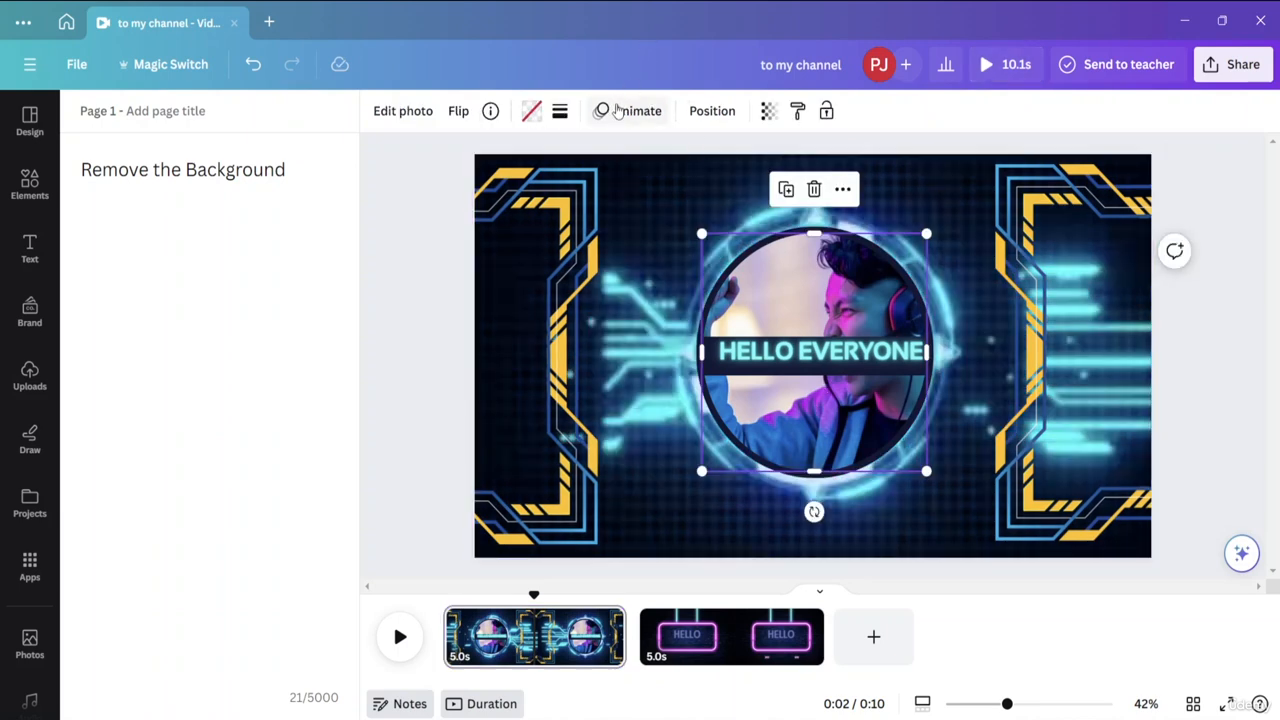
{"action": "left_click", "coordinate": [617, 111]}
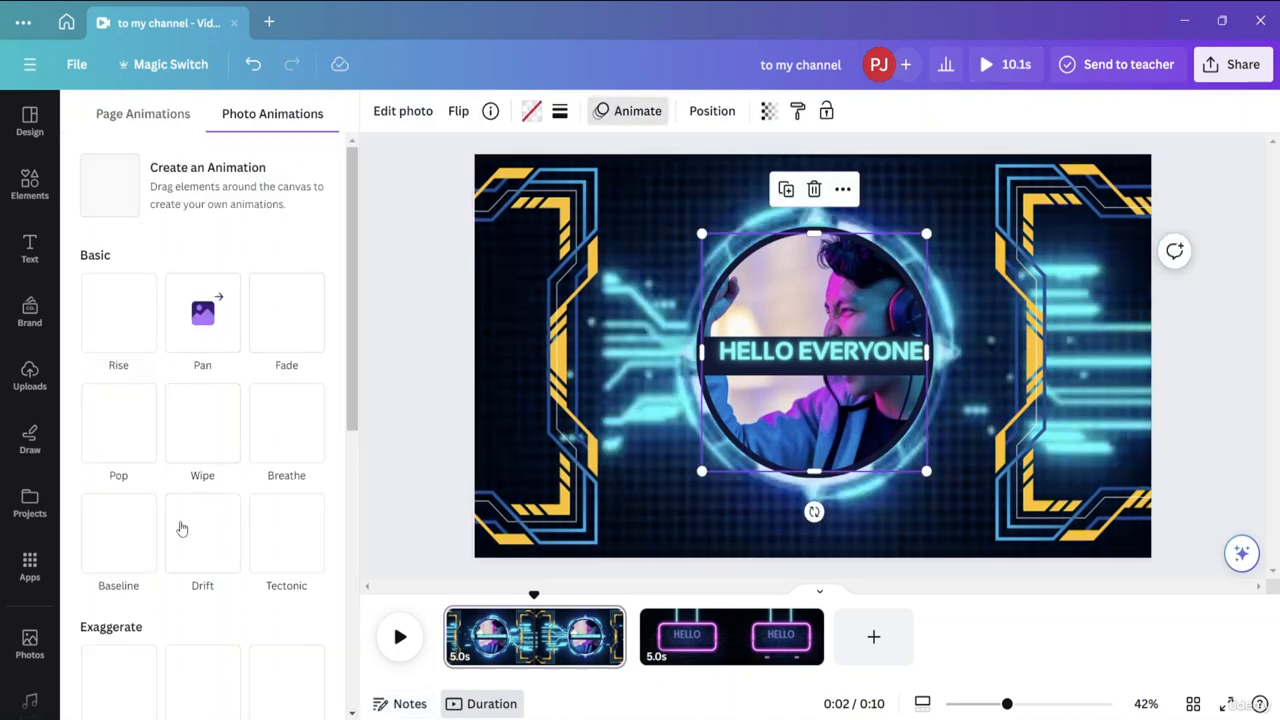
{"action": "left_click_drag", "start_coordinate": [351, 286], "coordinate": [374, 327]}
{"action": "left_click", "coordinate": [399, 154]}
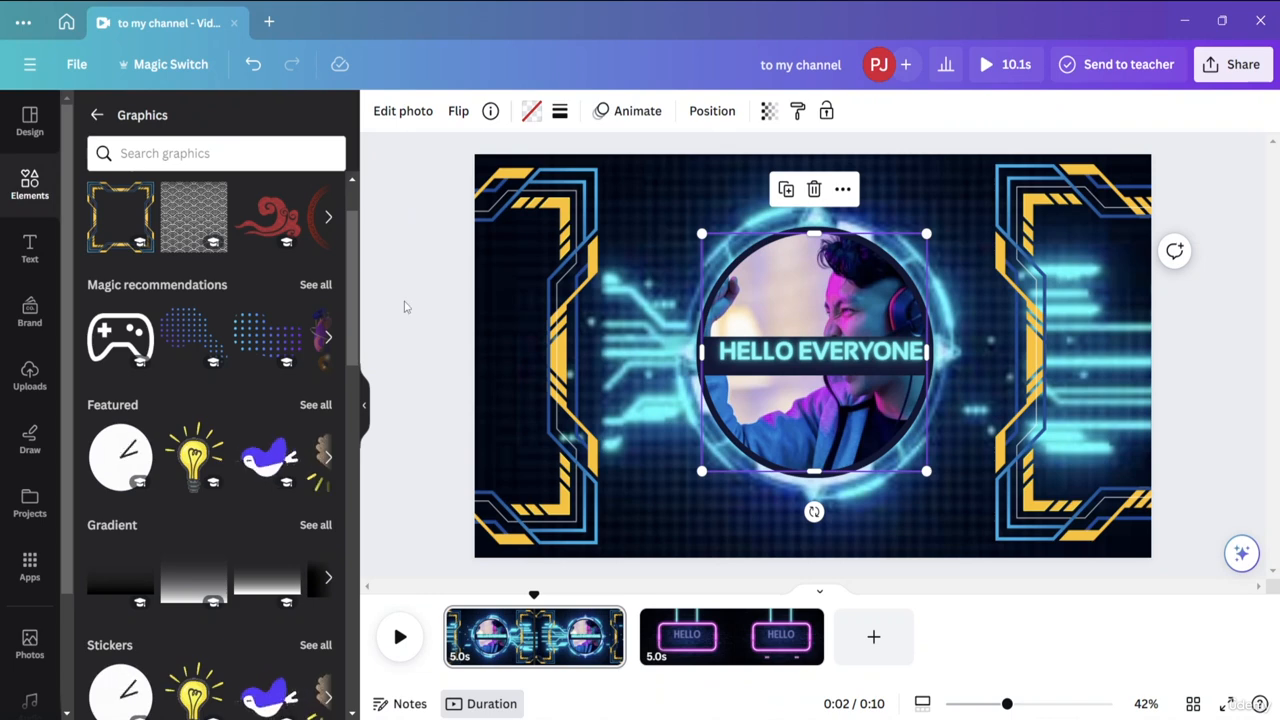
Recolour the left Gamer Frame's dark blue parts with the red from the brand logo colours.
{"action": "left_click", "coordinate": [568, 505]}
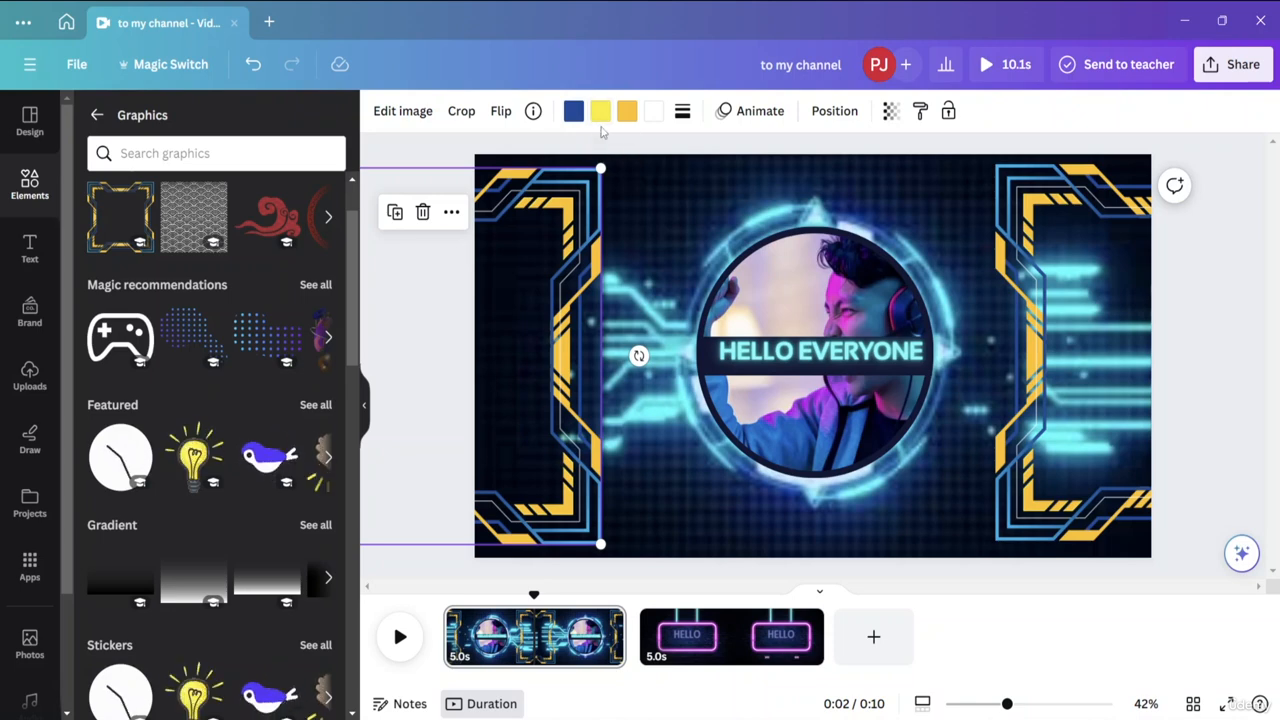
{"action": "left_click", "coordinate": [502, 113]}
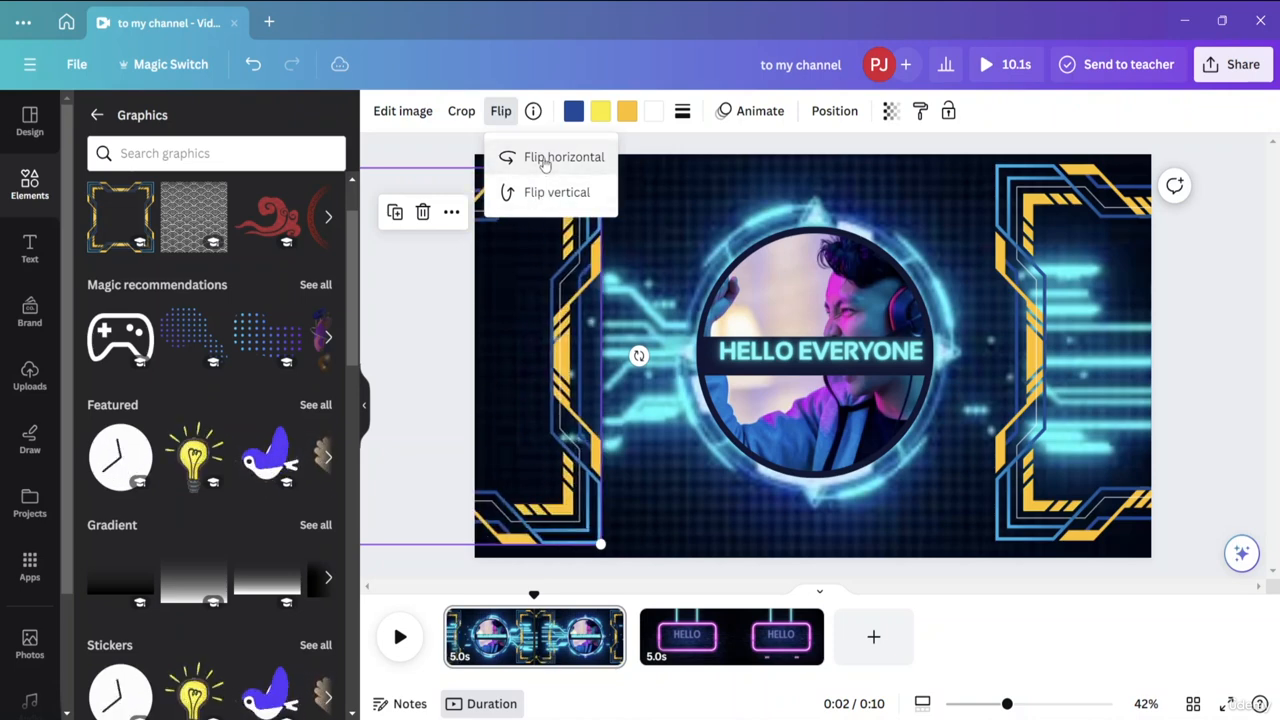
{"action": "left_click", "coordinate": [573, 111]}
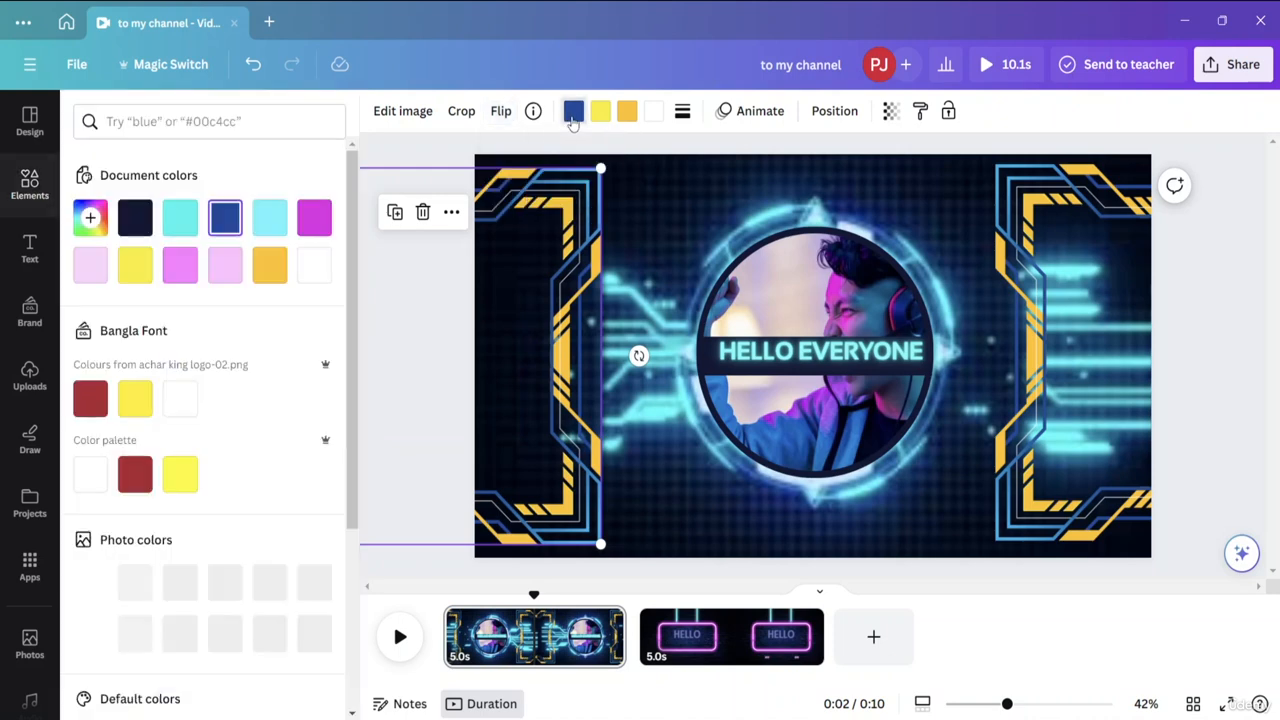
{"action": "left_click", "coordinate": [91, 400]}
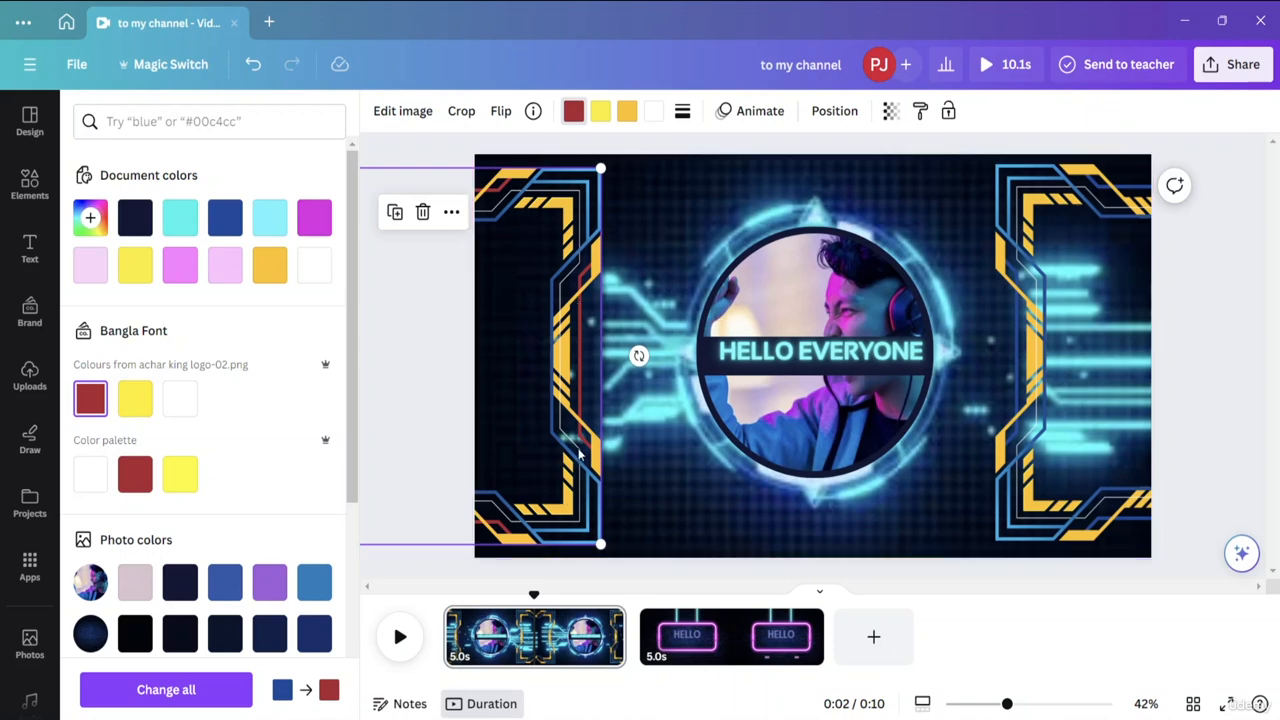
Change the left frame's yellow to the photo's blue and its orange to the photo's purple, applying the purple change to all matching elements.
{"action": "left_click", "coordinate": [599, 115]}
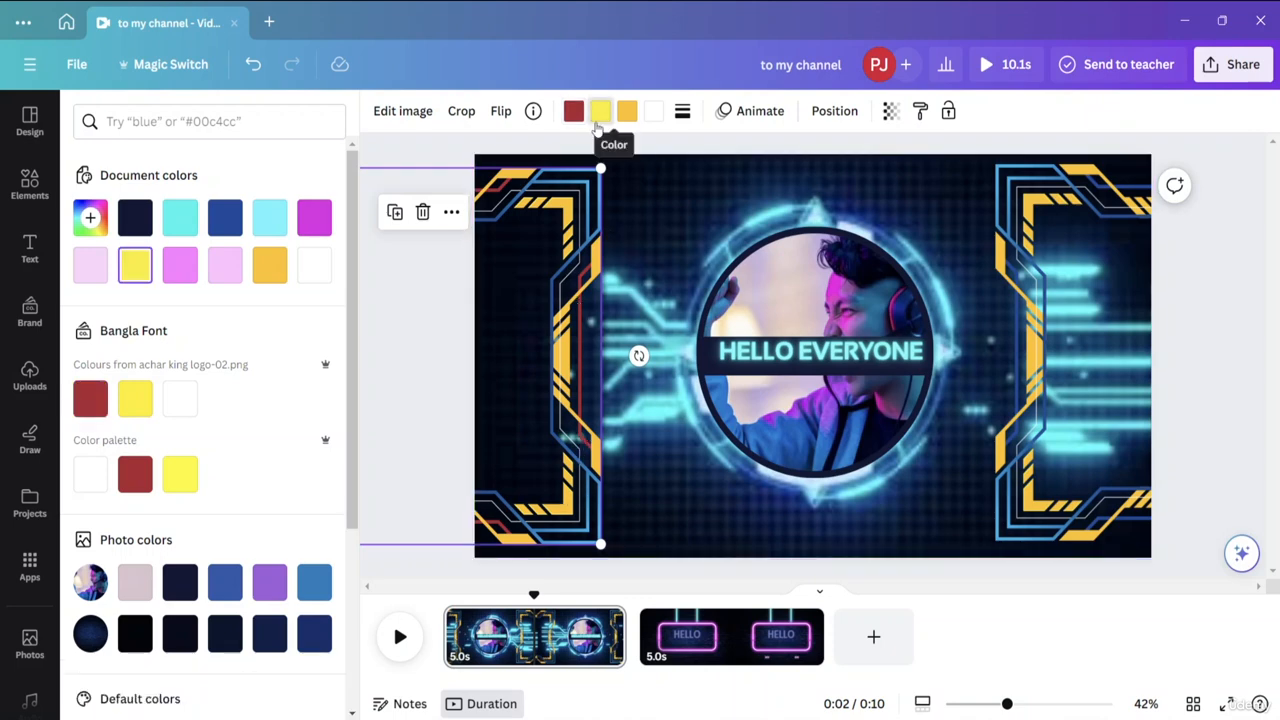
{"action": "left_click", "coordinate": [223, 583]}
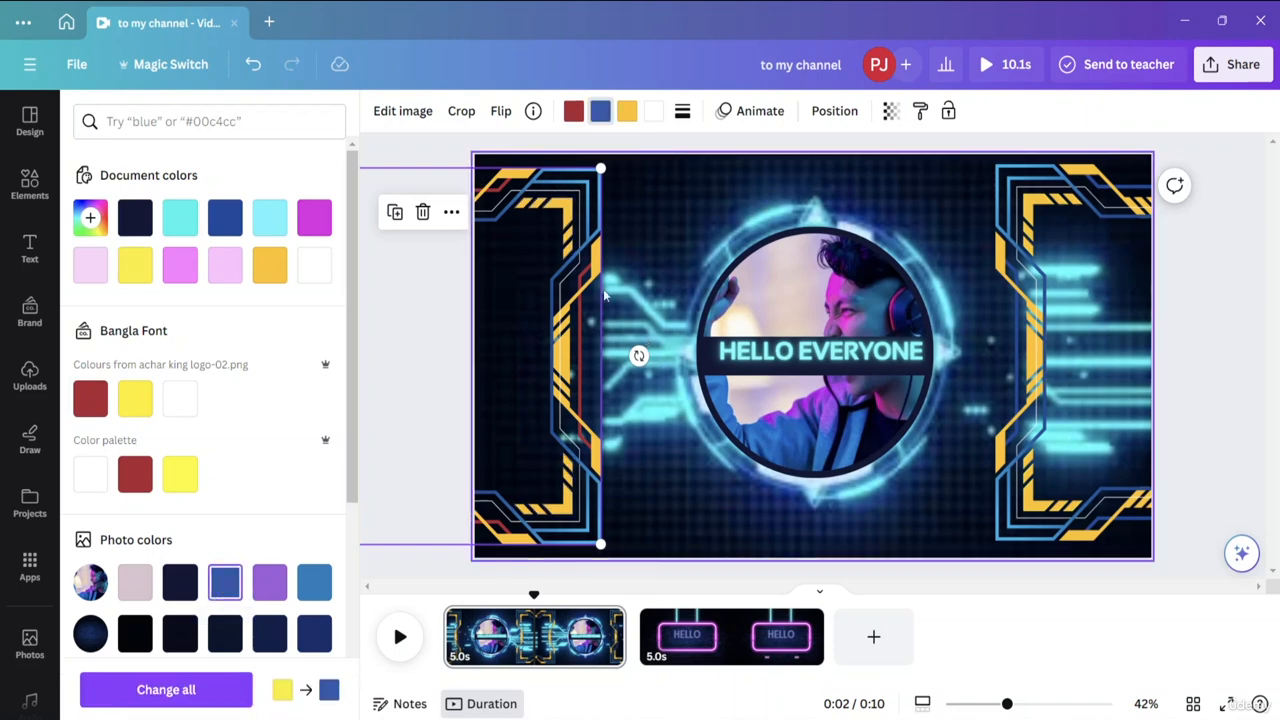
{"action": "left_click", "coordinate": [627, 111]}
{"action": "left_click", "coordinate": [270, 582]}
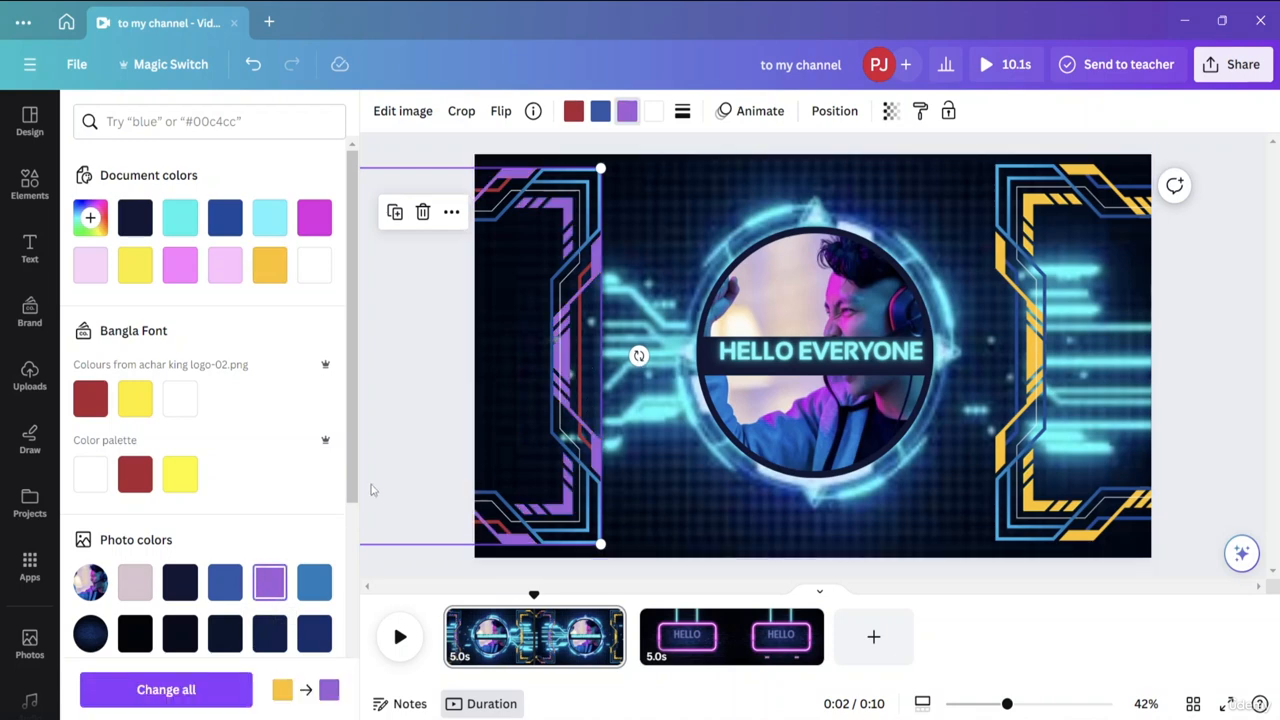
{"action": "left_click_drag", "start_coordinate": [355, 490], "coordinate": [403, 422]}
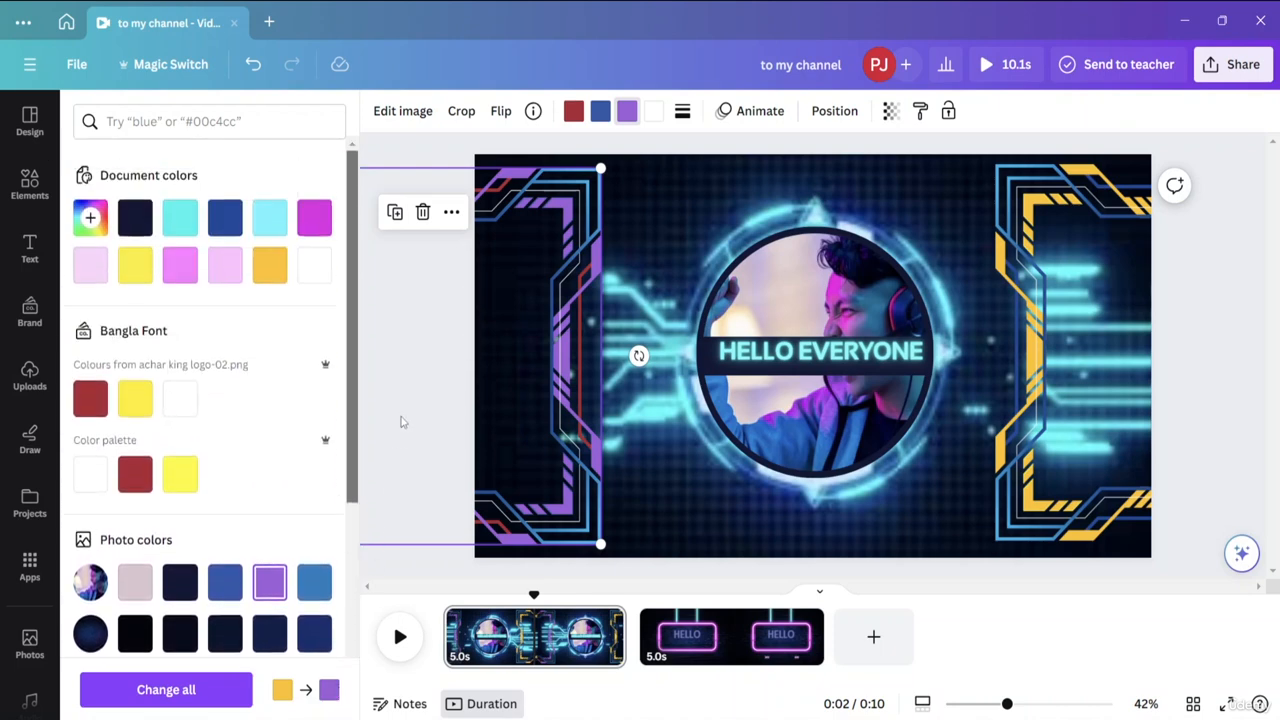
{"action": "left_click", "coordinate": [205, 691]}
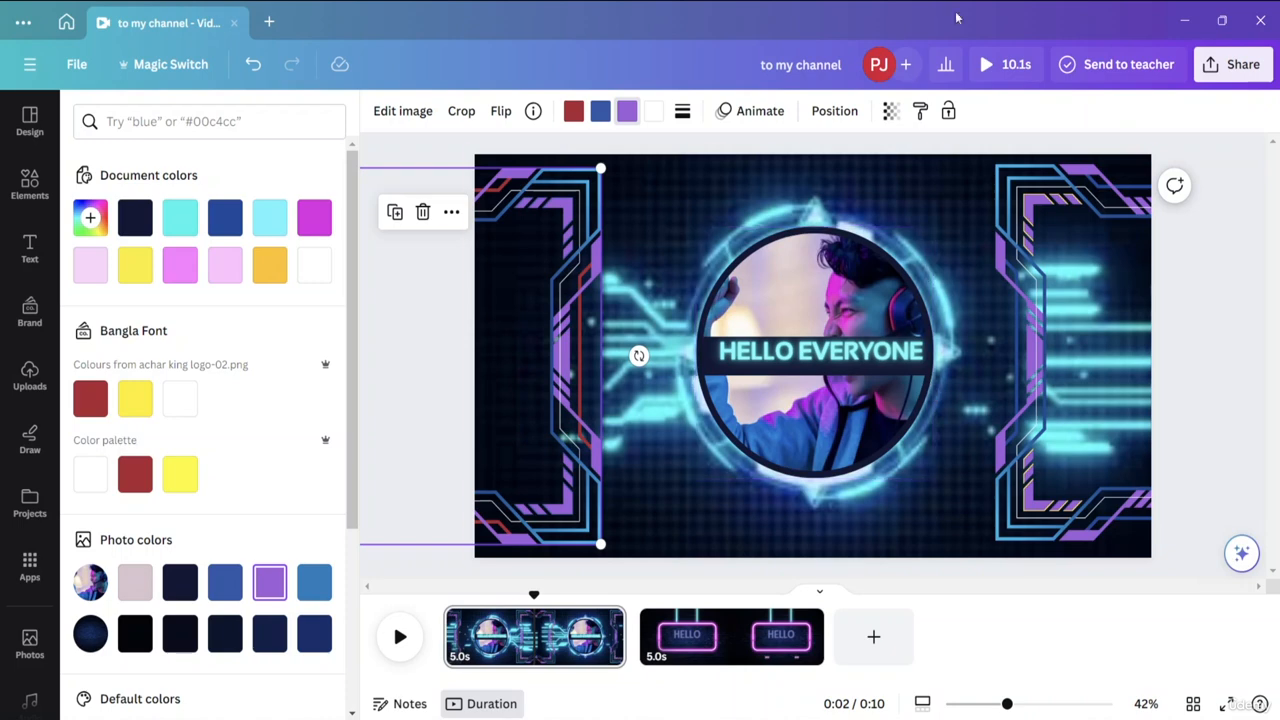
Lock the left Gamer Frame and try moving the unlocked circular photo slightly.
{"action": "left_click", "coordinate": [948, 110]}
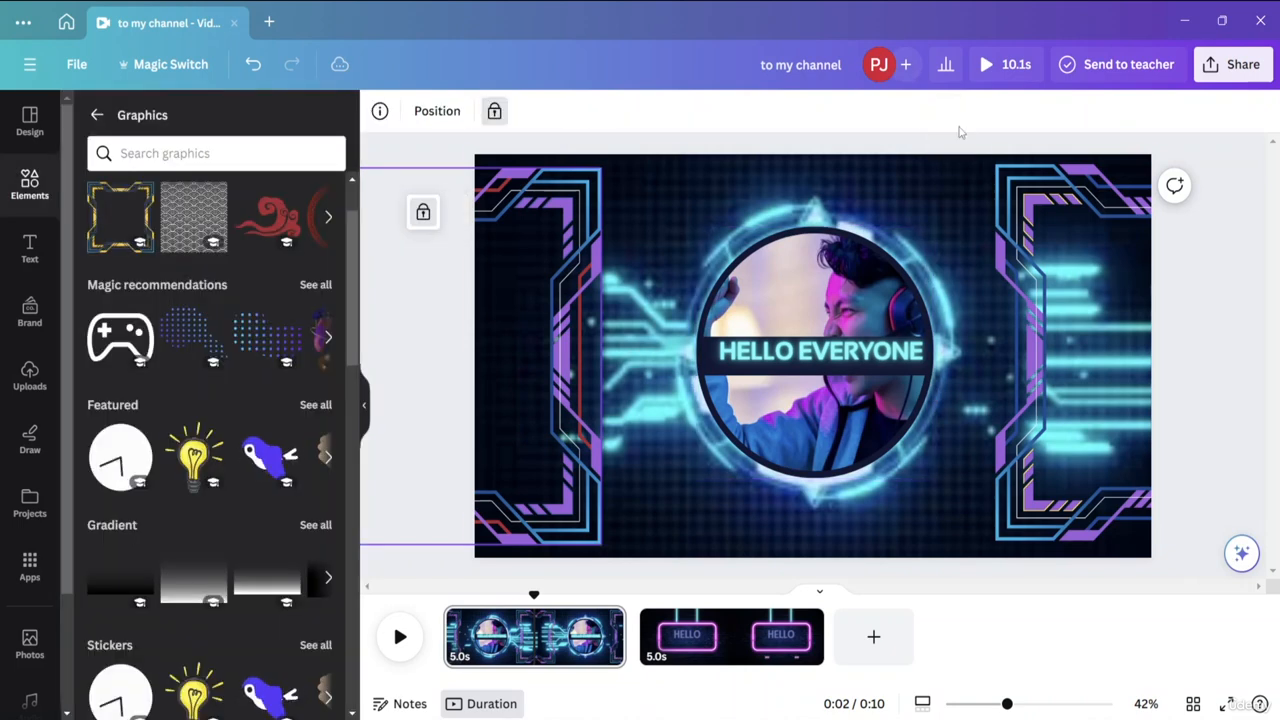
{"action": "left_click", "coordinate": [775, 318]}
{"action": "left_click_drag", "start_coordinate": [775, 318], "coordinate": [820, 285]}
{"action": "left_click", "coordinate": [555, 205]}
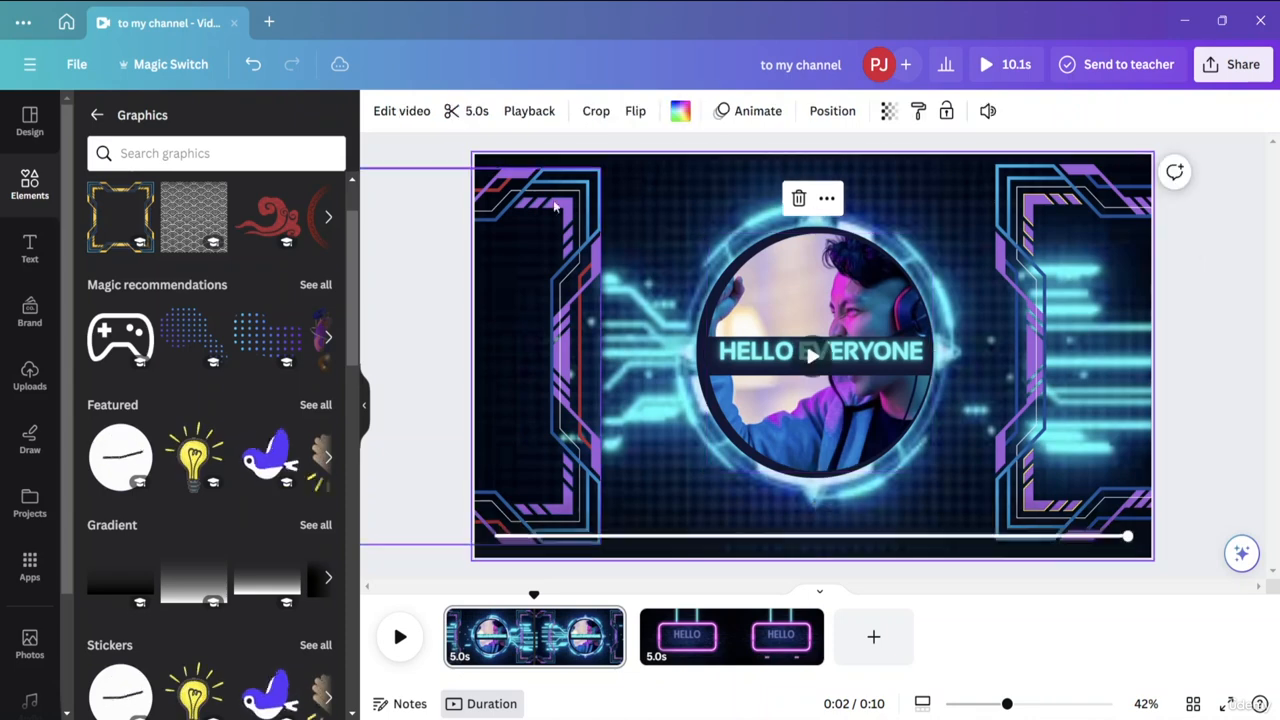
Select the first page in the timeline at about 3 seconds and lock the whole page.
{"action": "left_click", "coordinate": [548, 628]}
{"action": "left_click", "coordinate": [585, 655]}
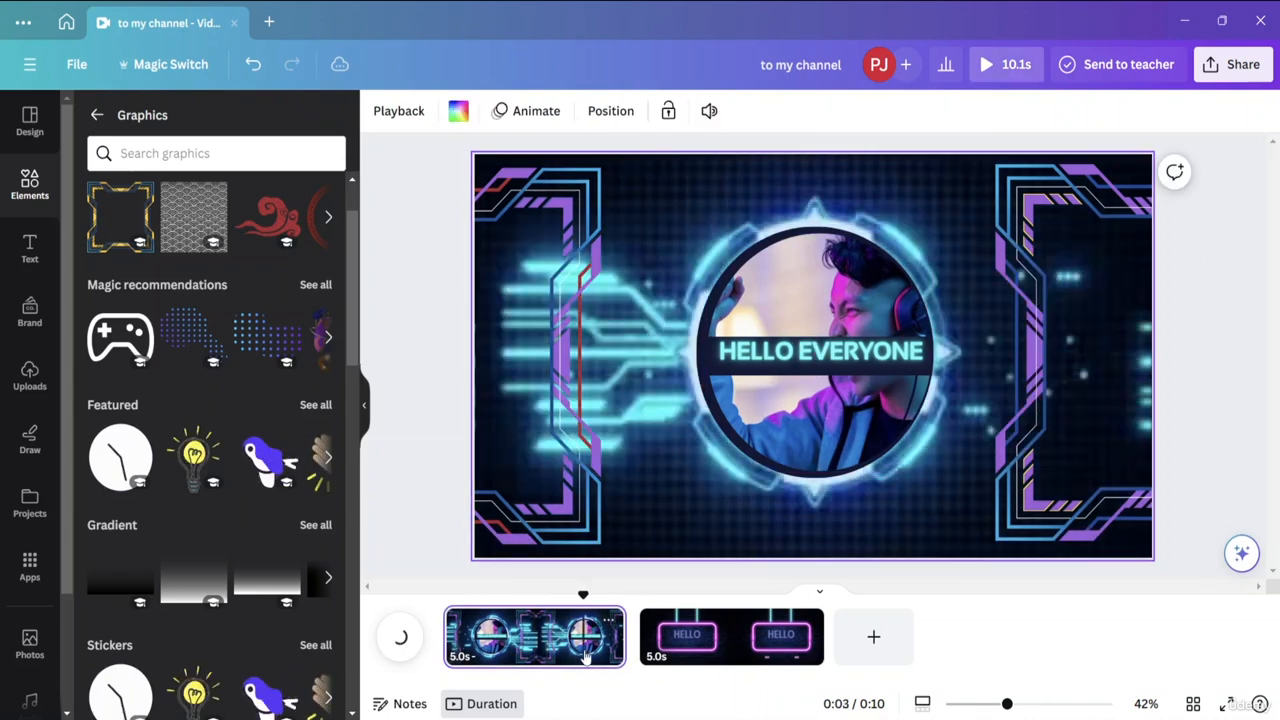
{"action": "left_click", "coordinate": [668, 110]}
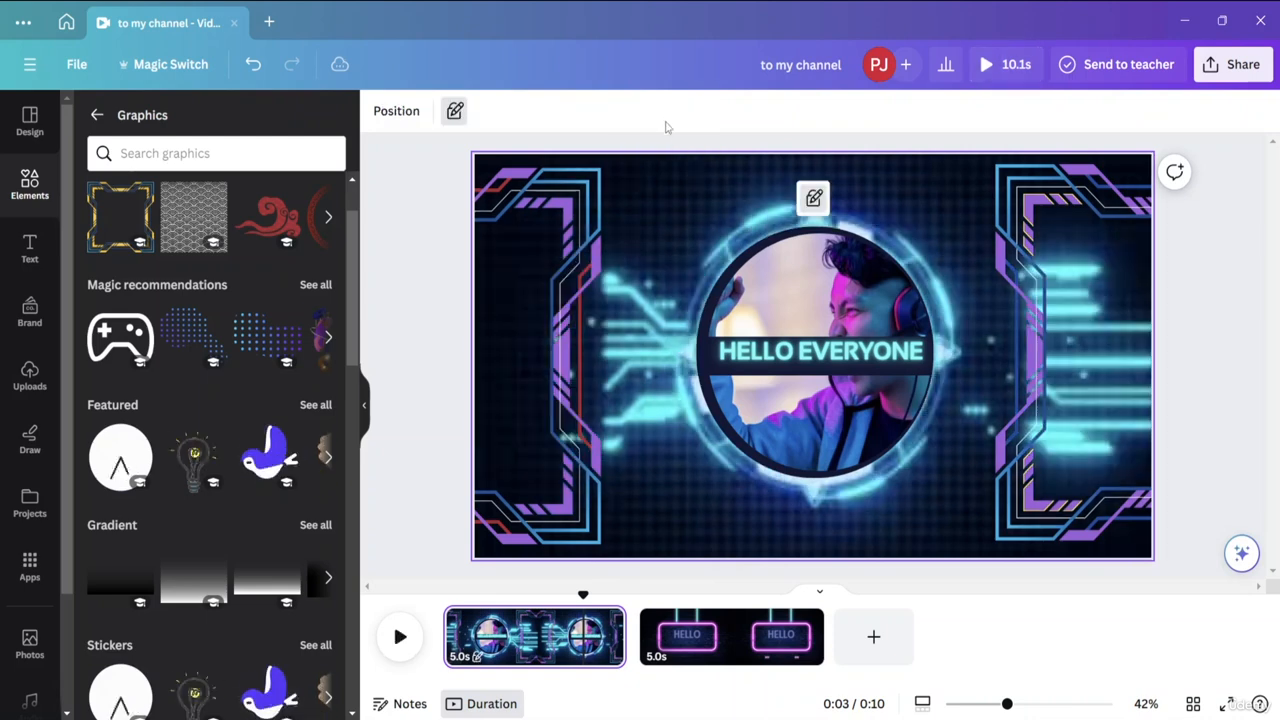
Try to move the circular photo and the left frame on the locked page.
{"action": "left_click", "coordinate": [839, 311]}
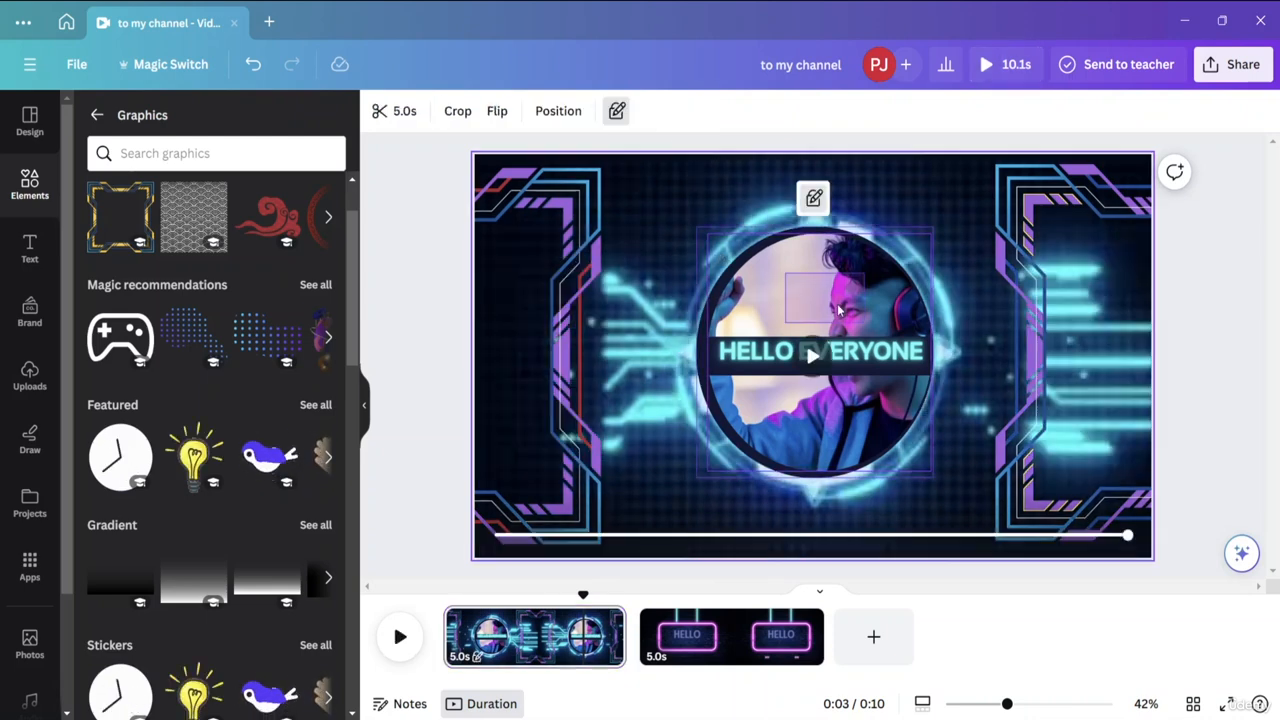
{"action": "left_click_drag", "start_coordinate": [838, 311], "coordinate": [654, 306]}
{"action": "left_click", "coordinate": [832, 278]}
{"action": "left_click_drag", "start_coordinate": [570, 321], "coordinate": [656, 309]}
{"action": "left_click_drag", "start_coordinate": [525, 248], "coordinate": [603, 235]}
{"action": "left_click_drag", "start_coordinate": [536, 211], "coordinate": [615, 232]}
{"action": "left_click", "coordinate": [889, 367]}
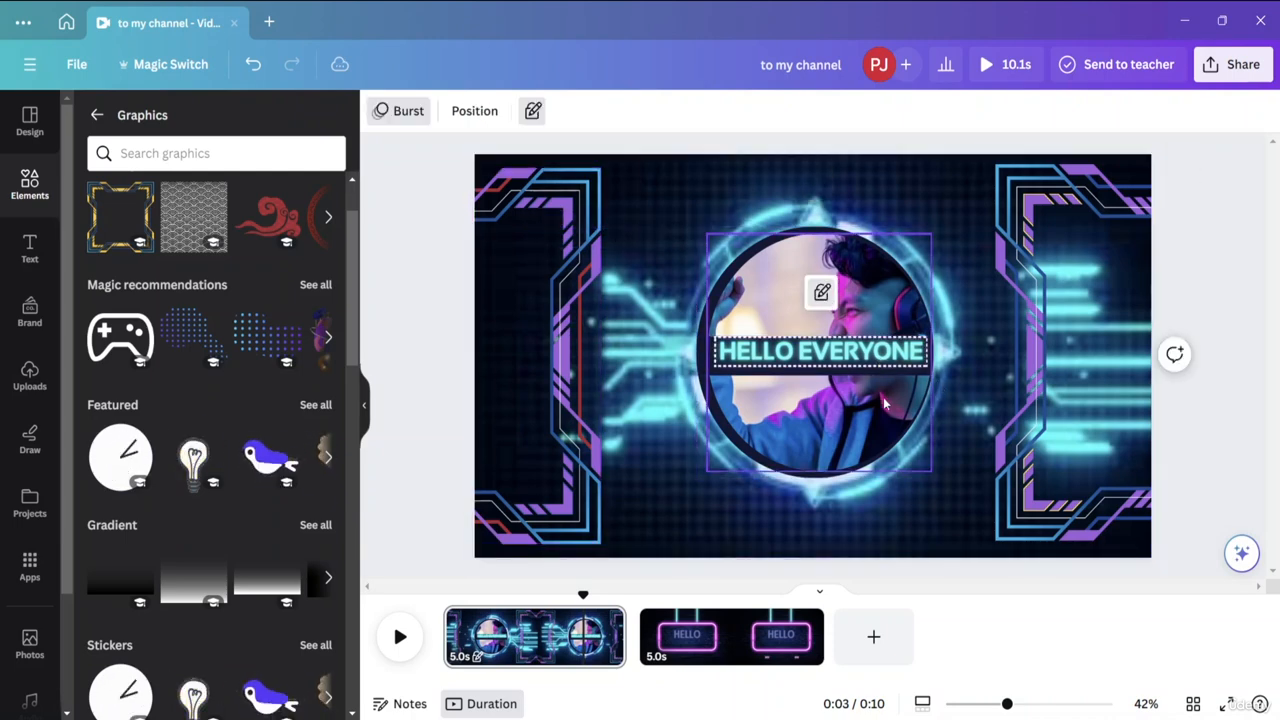
{"action": "left_click", "coordinate": [912, 318]}
{"action": "left_click", "coordinate": [938, 216]}
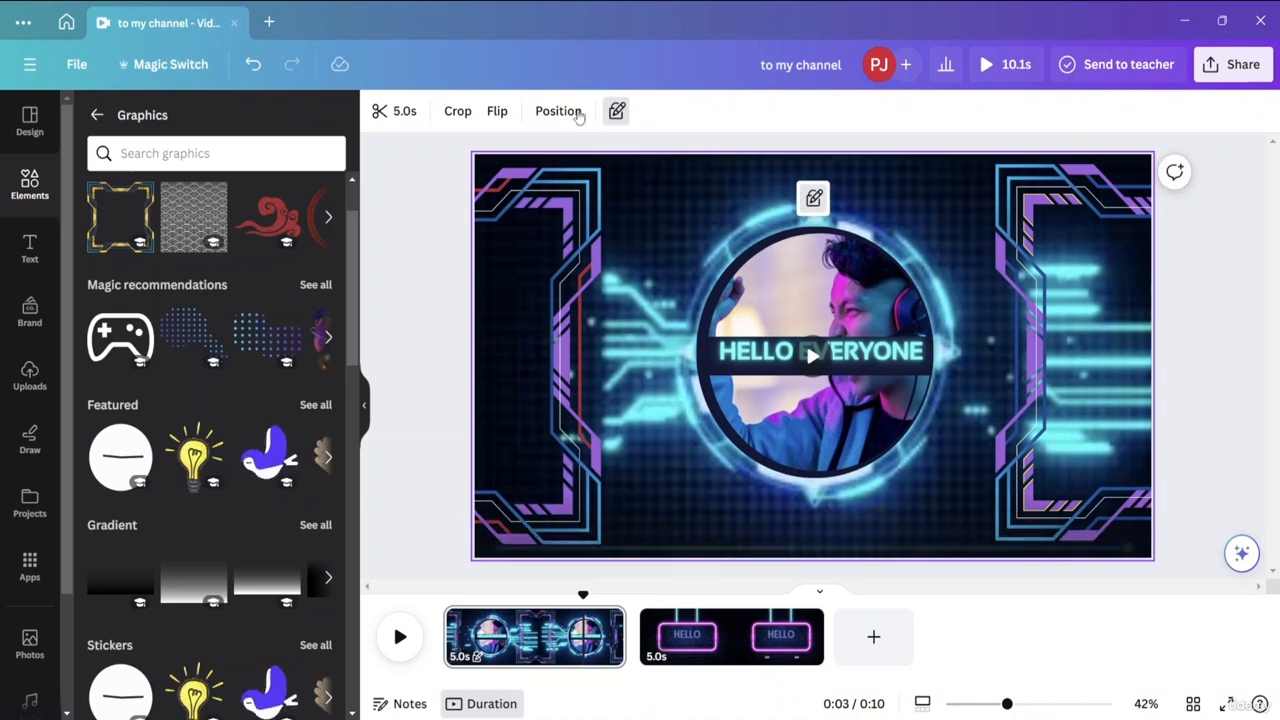
Switch the lock level of the first page, then toggle the HELLO EVERYONE text between full lock and position-only lock.
{"action": "left_click", "coordinate": [616, 111]}
{"action": "left_click", "coordinate": [453, 111]}
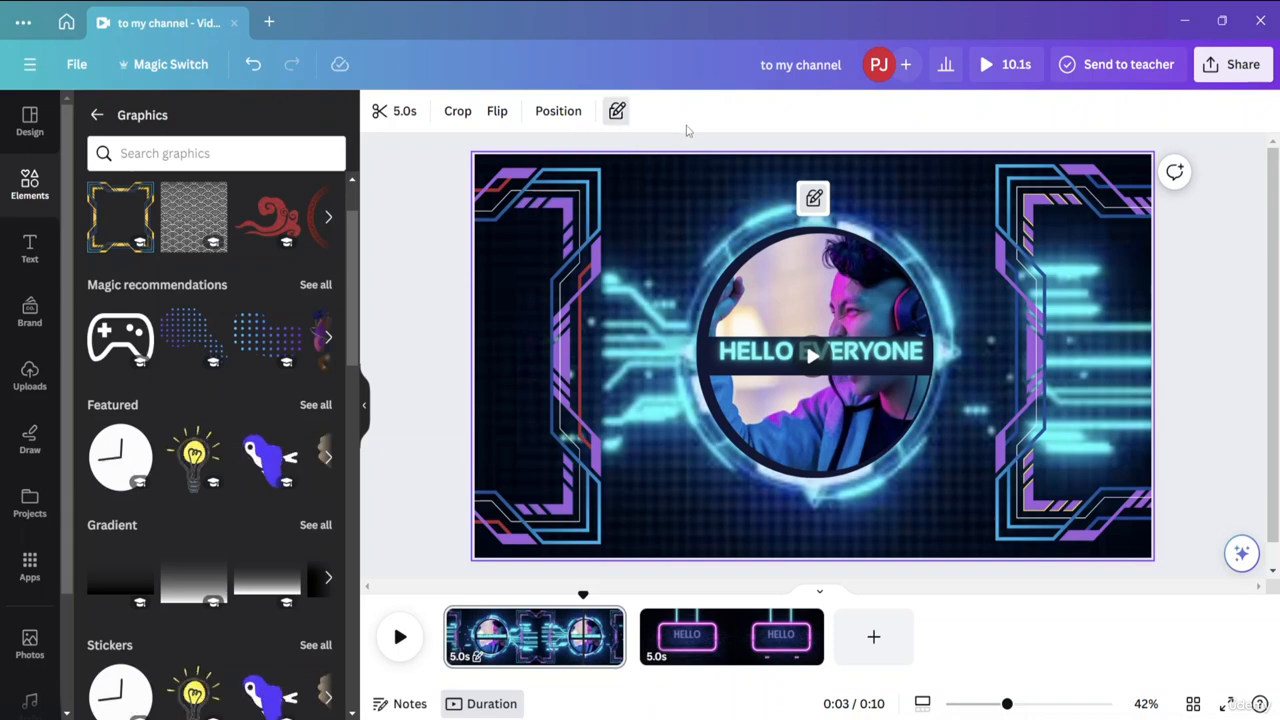
{"action": "left_click", "coordinate": [770, 362]}
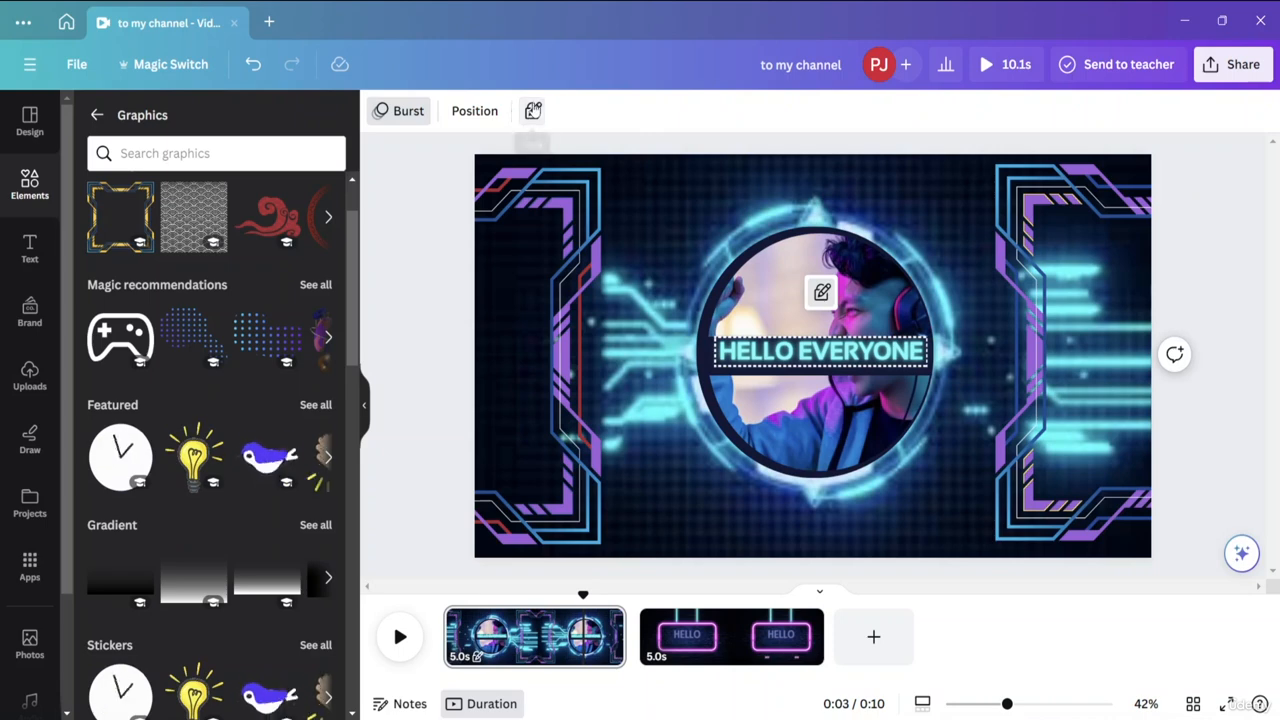
{"action": "left_click", "coordinate": [533, 111]}
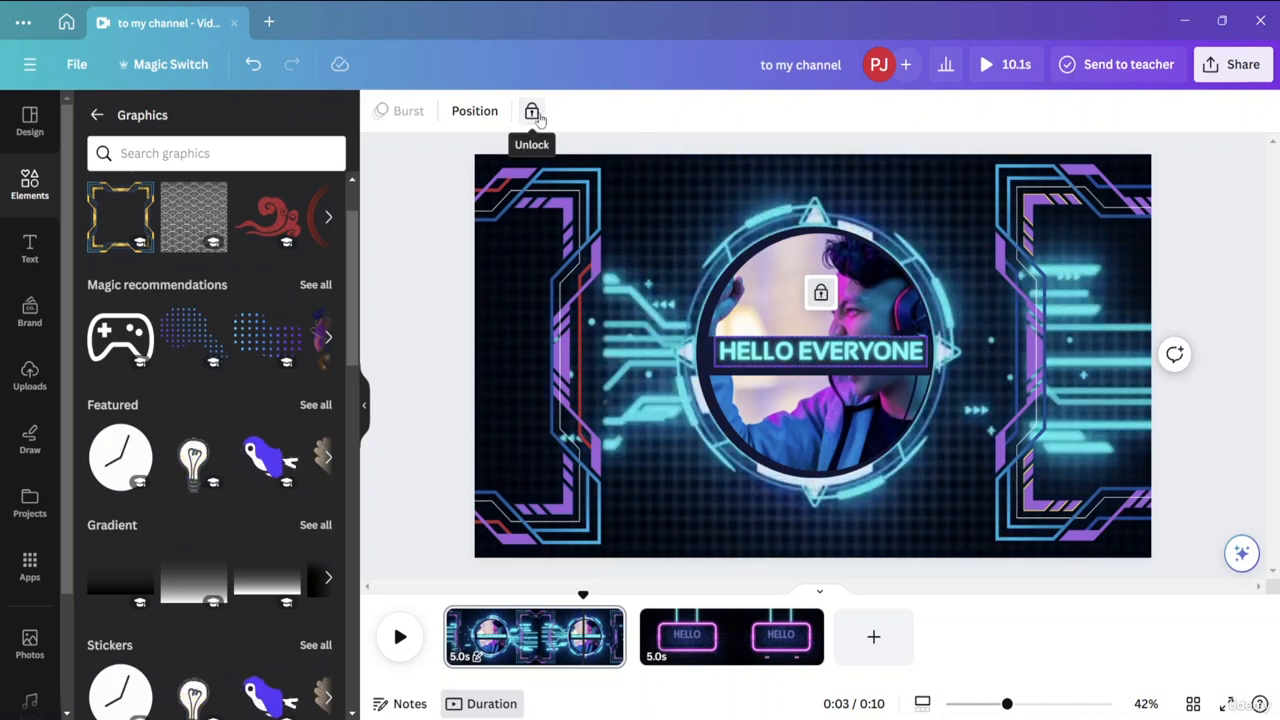
{"action": "left_click", "coordinate": [535, 113]}
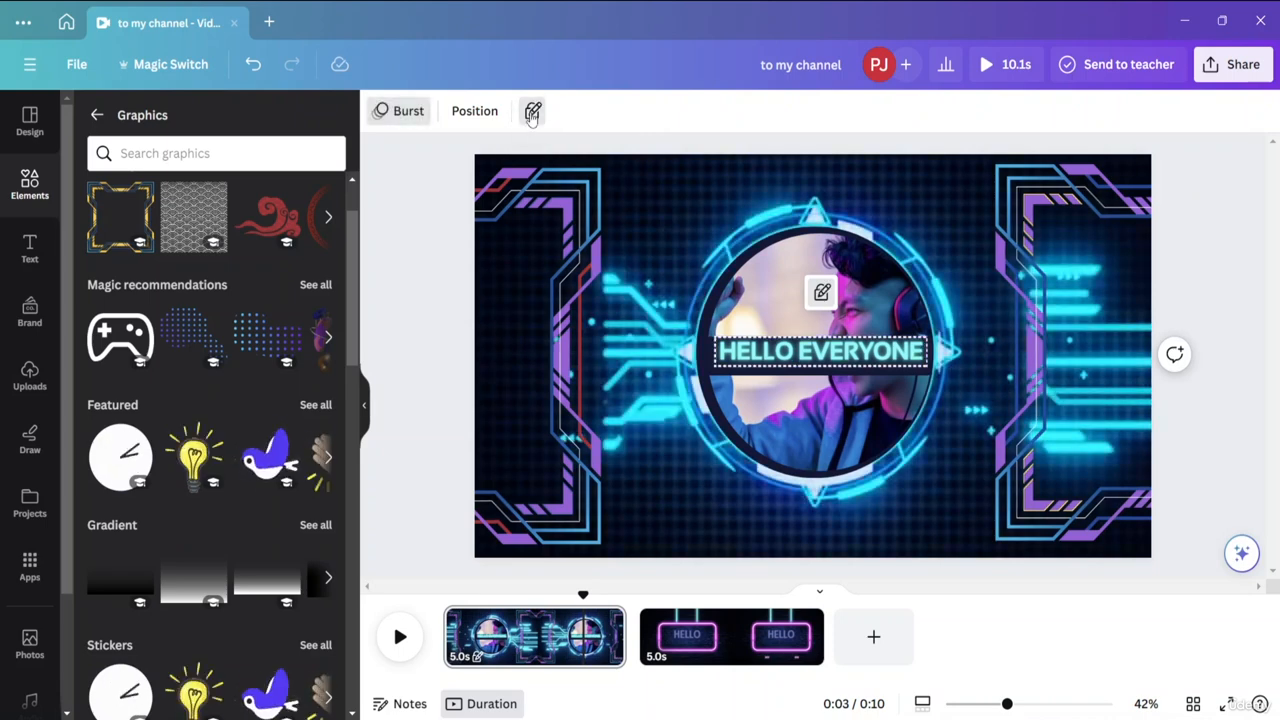
{"action": "left_click", "coordinate": [532, 112]}
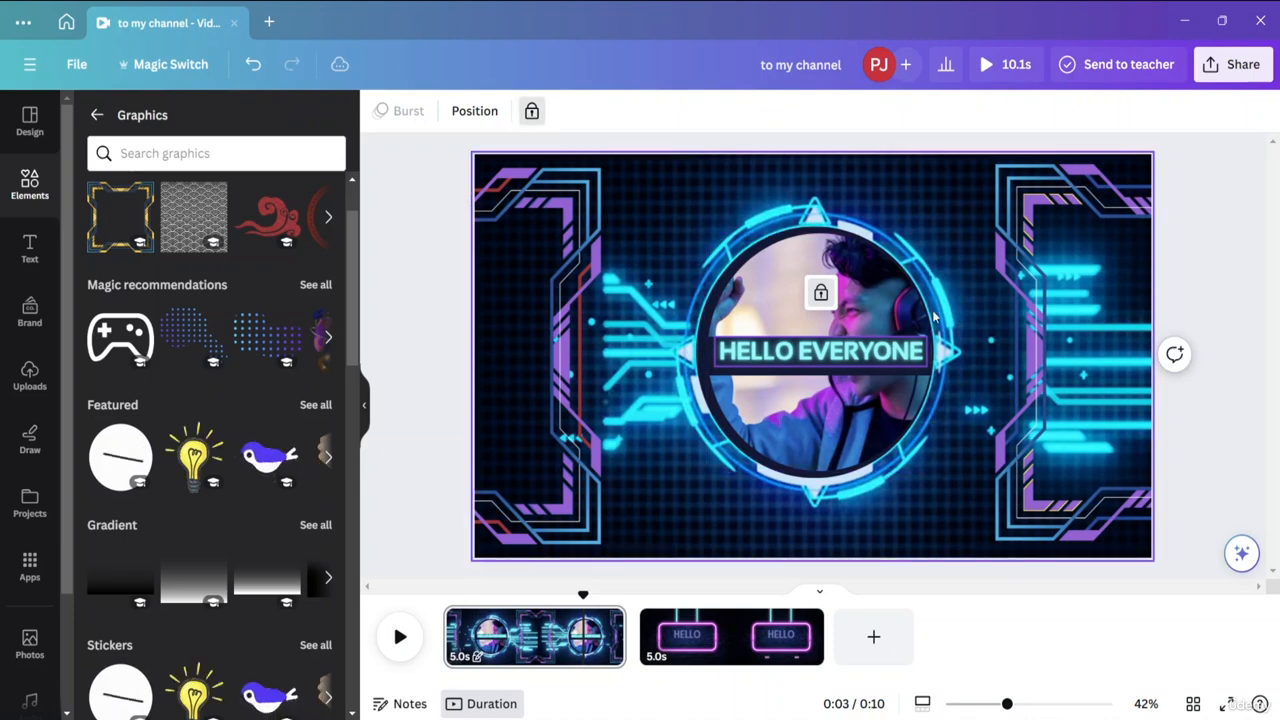
{"action": "left_click", "coordinate": [532, 111]}
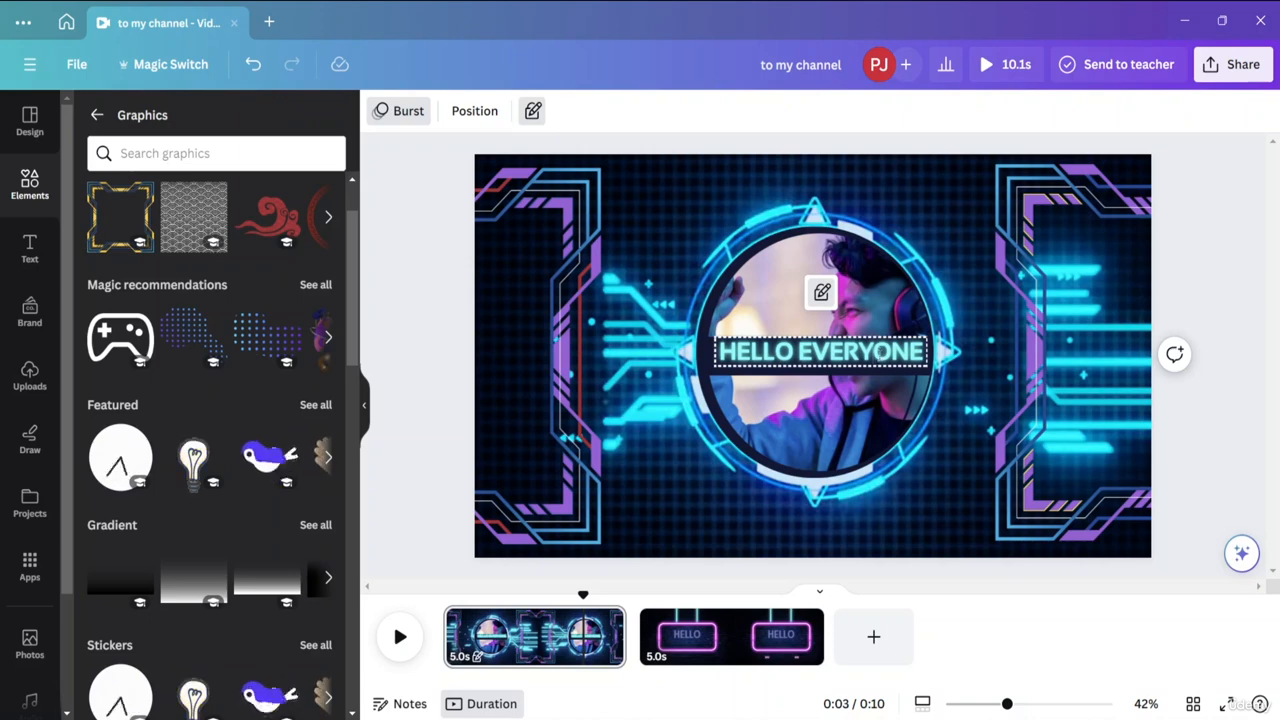
Open an empty comment box for the circular photo and leave it without adding a comment.
{"action": "left_click", "coordinate": [852, 252]}
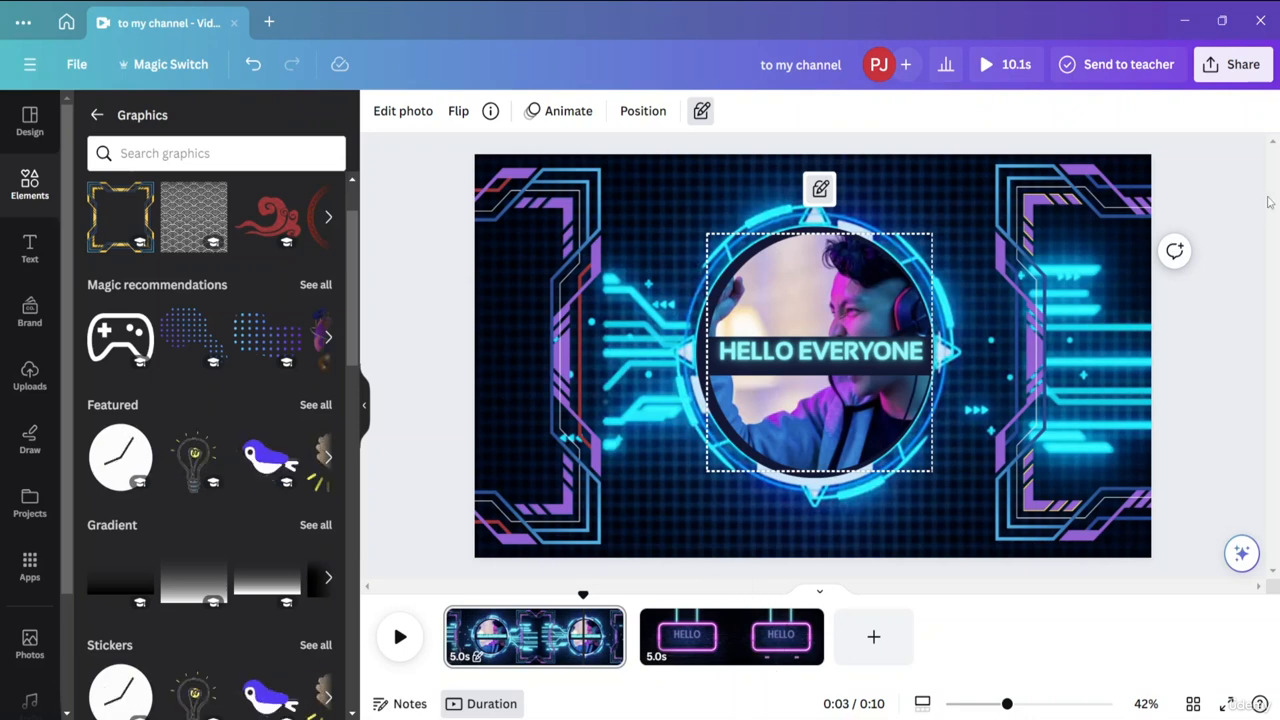
{"action": "left_click", "coordinate": [1178, 253]}
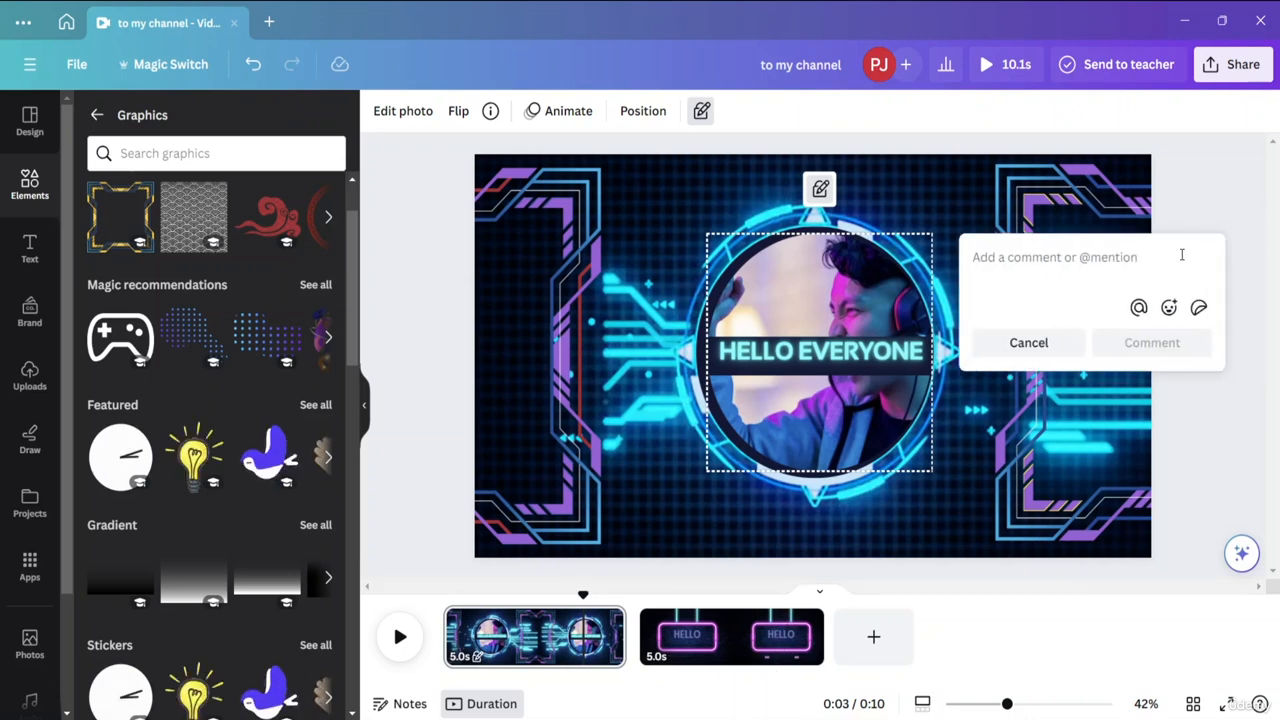
{"action": "left_click", "coordinate": [820, 356]}
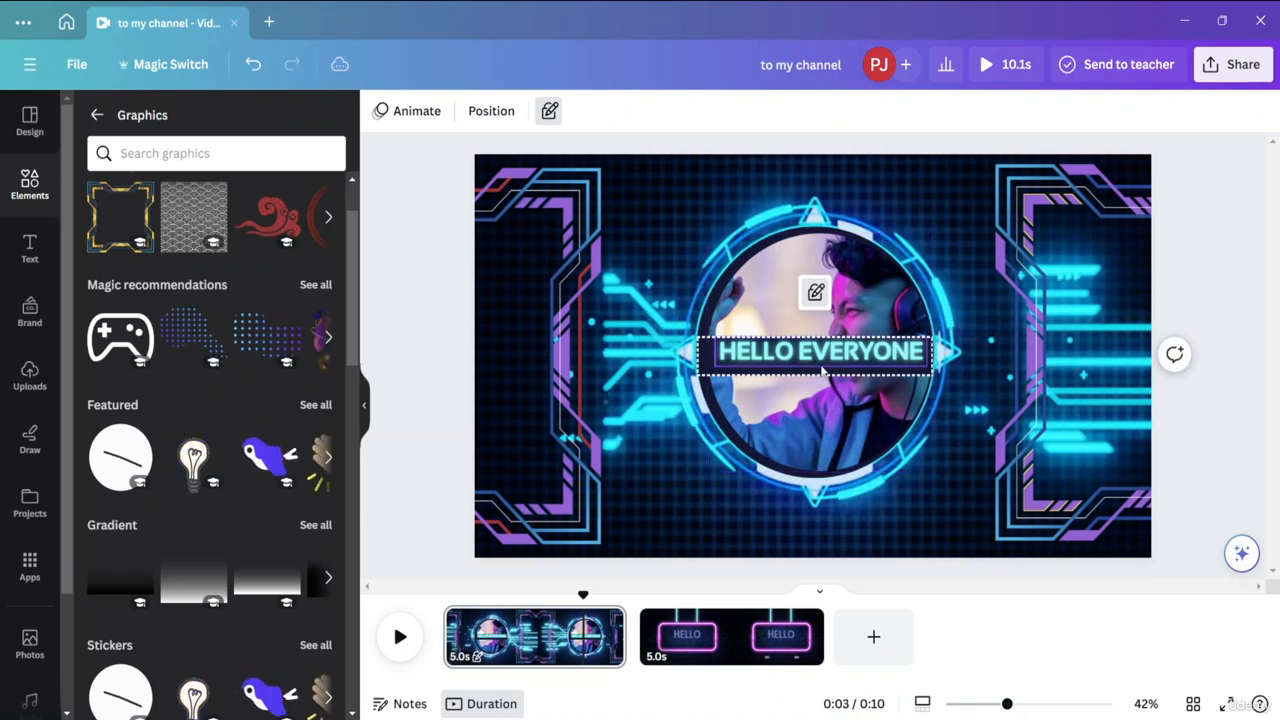
Select the HELLO EVERYONE text, alternate it between full and position-only lock, and leave it position-only.
{"action": "left_click", "coordinate": [822, 360]}
{"action": "left_click", "coordinate": [822, 297]}
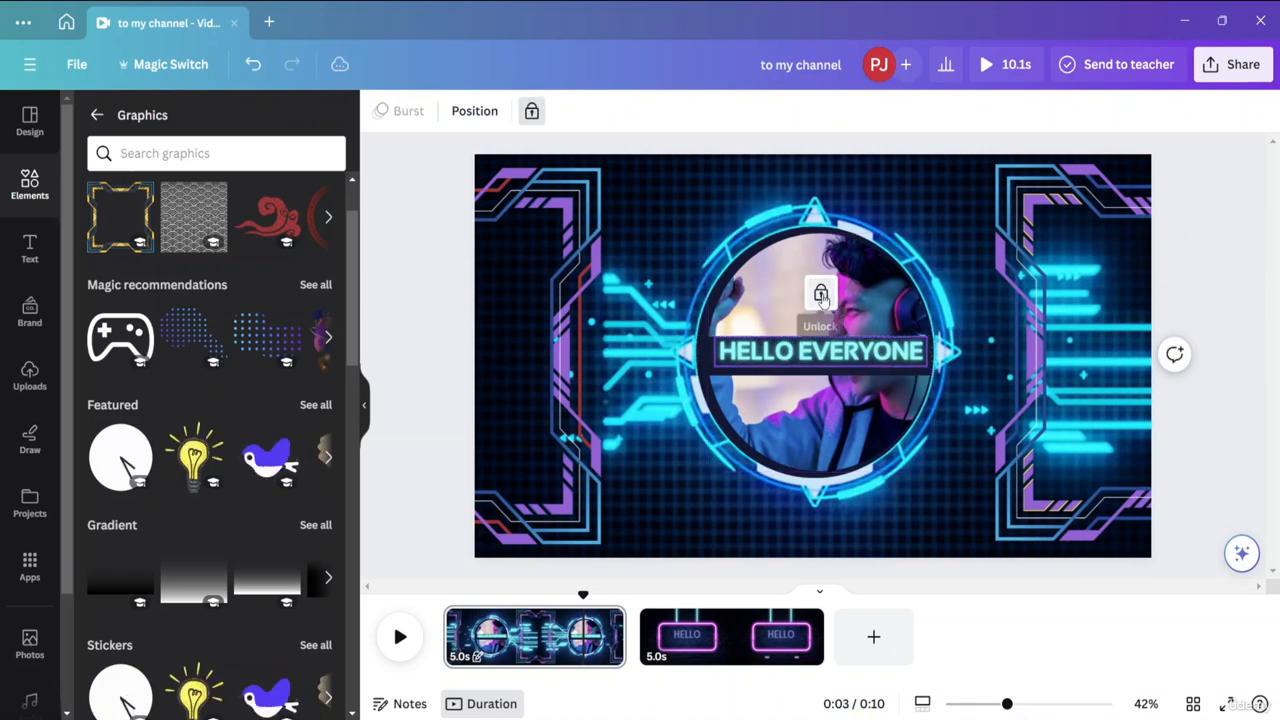
{"action": "left_click", "coordinate": [822, 297]}
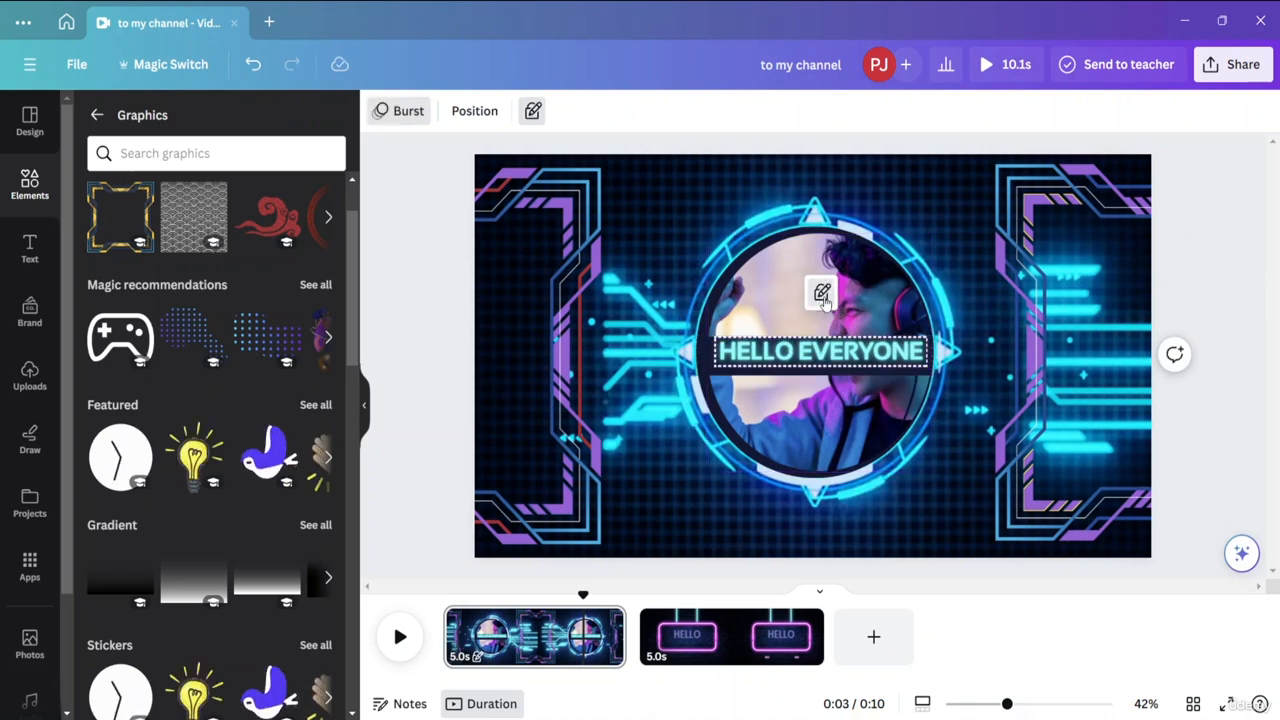
{"action": "left_click", "coordinate": [822, 296]}
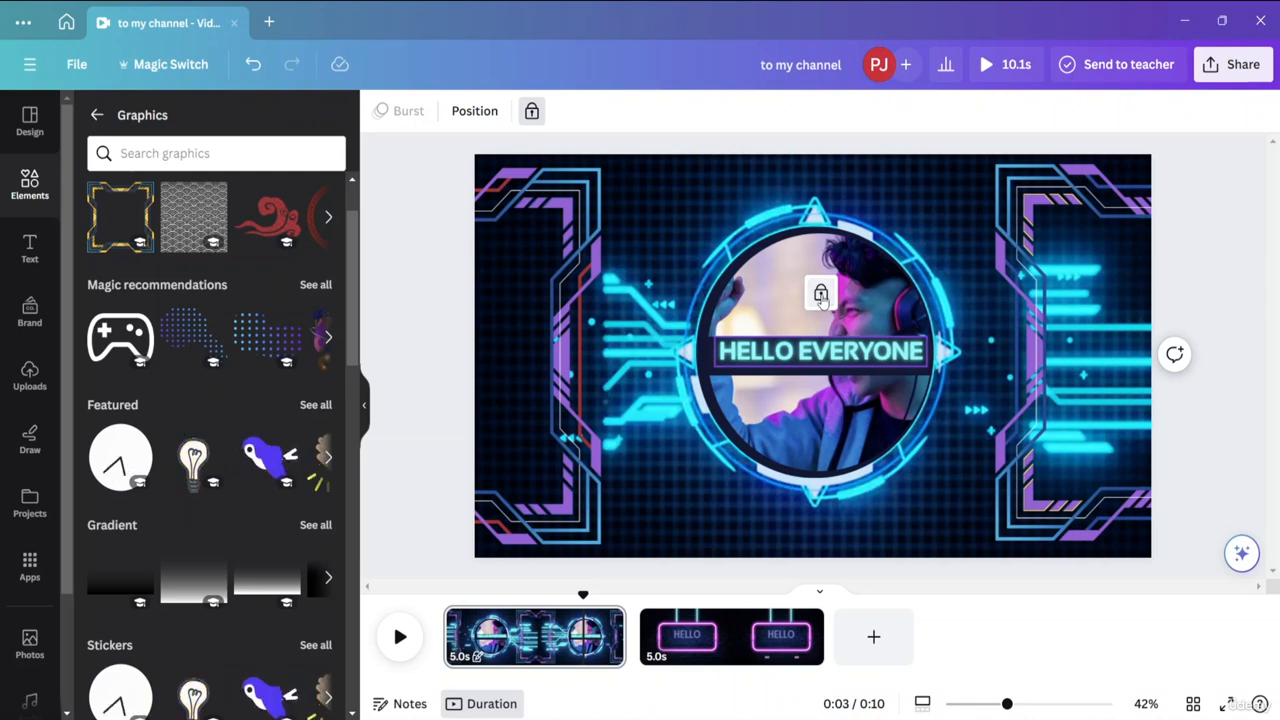
{"action": "left_click", "coordinate": [821, 296]}
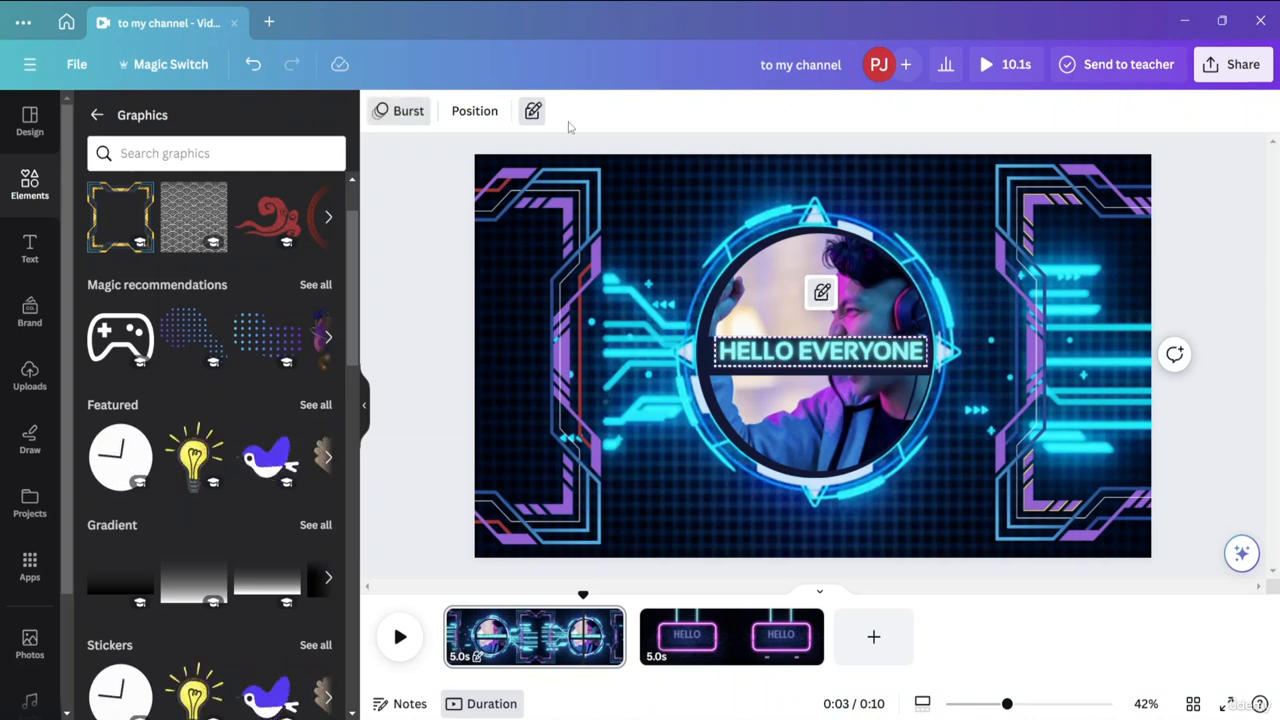
{"action": "left_click", "coordinate": [533, 111]}
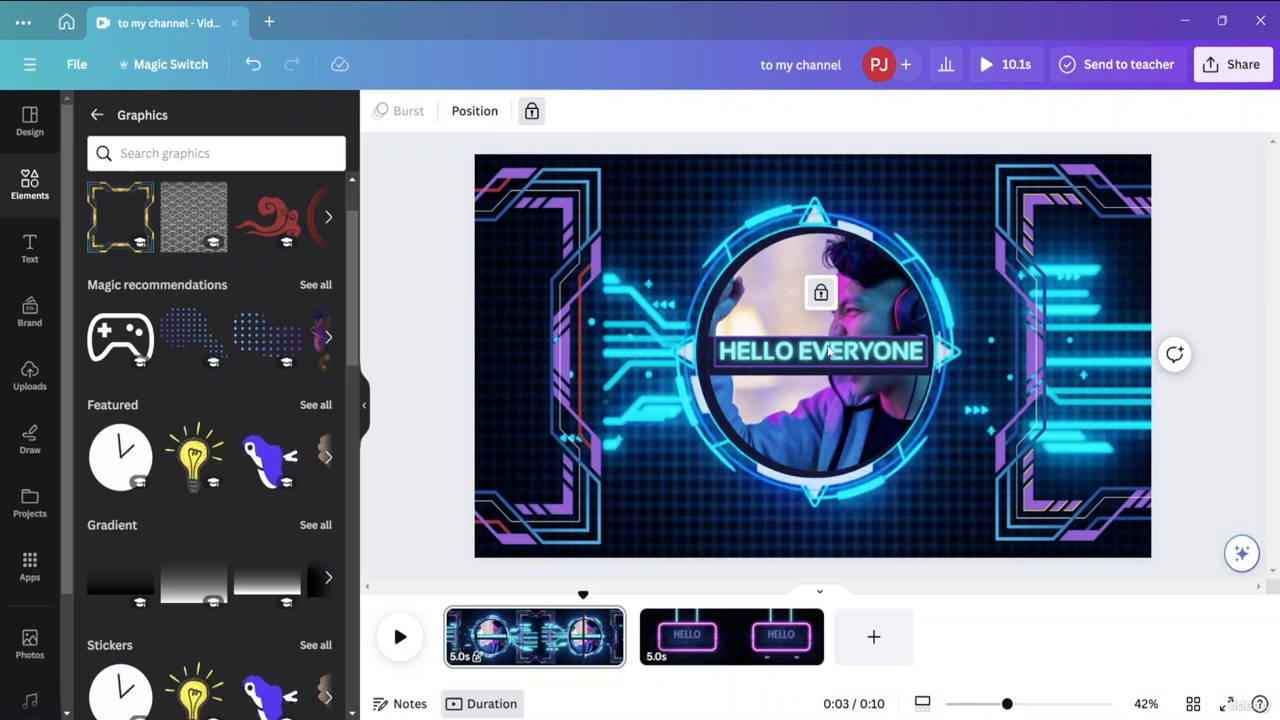
{"action": "left_click", "coordinate": [532, 112]}
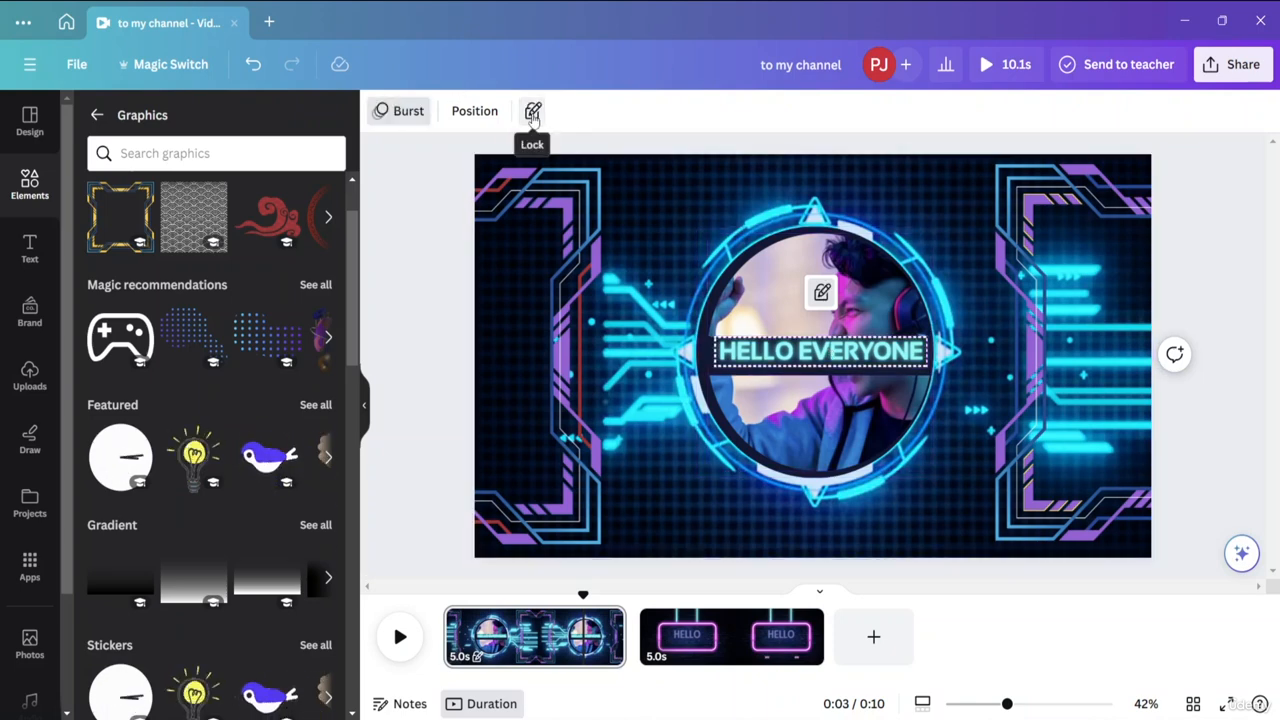
Replace EVERYONE with DSF in the position-locked text and erase DSF again, leaving only HELLO.
{"action": "double_click", "coordinate": [869, 354]}
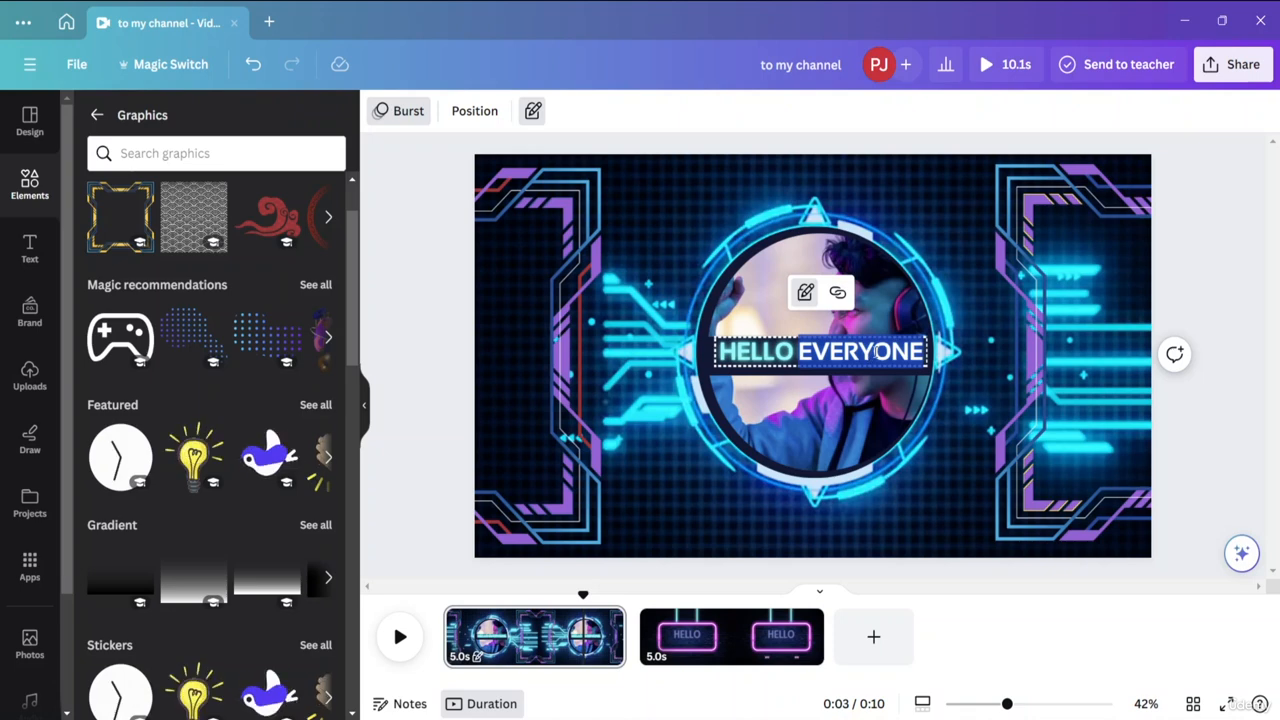
{"action": "key", "text": "BackSpace"}
{"action": "type", "text": "DSF"}
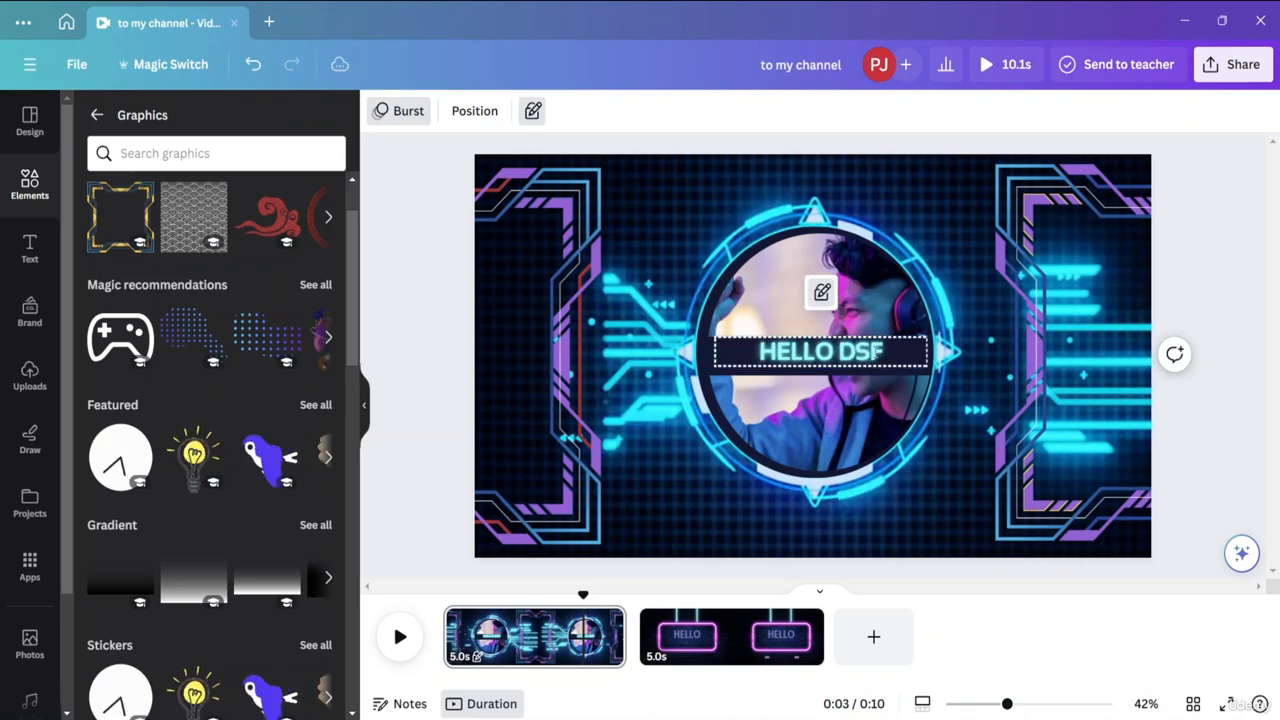
{"action": "key", "text": "BackSpace"}
{"action": "key", "text": "BackSpace"}
{"action": "key", "text": "BackSpace"}
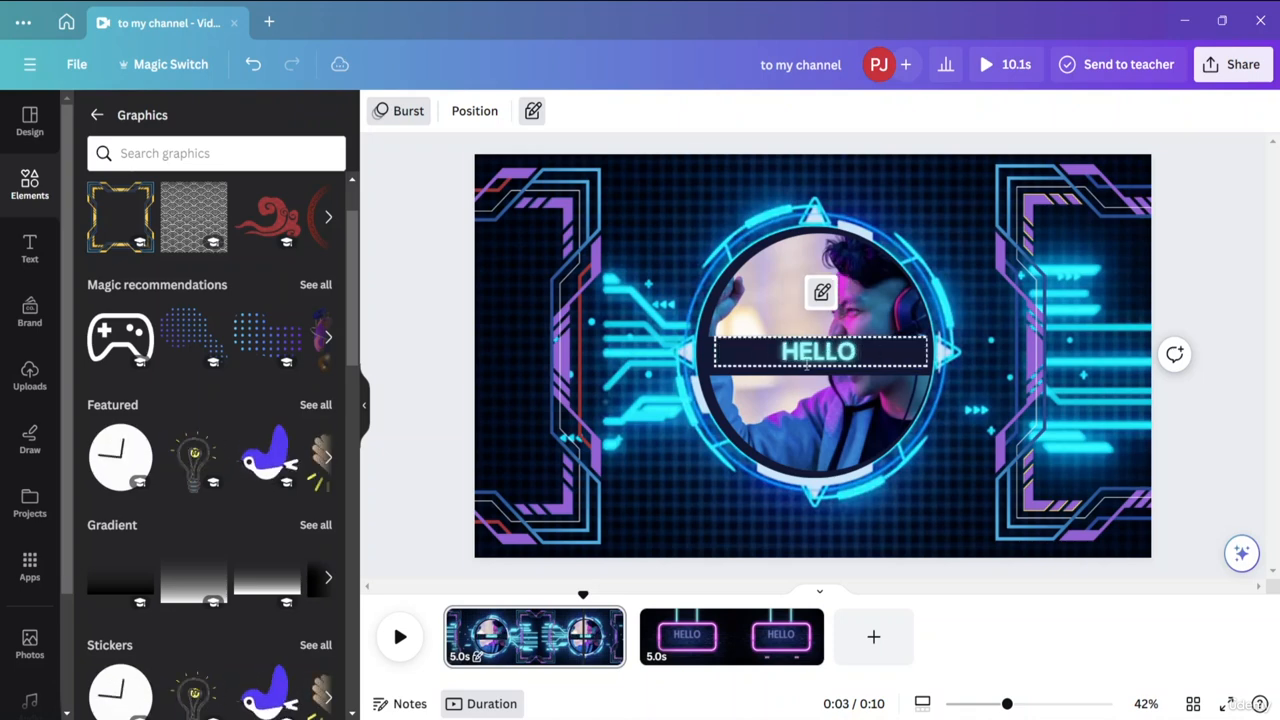
Select the first page at about 1 second in the timeline, fully lock it and unlock the page again.
{"action": "left_click", "coordinate": [504, 645]}
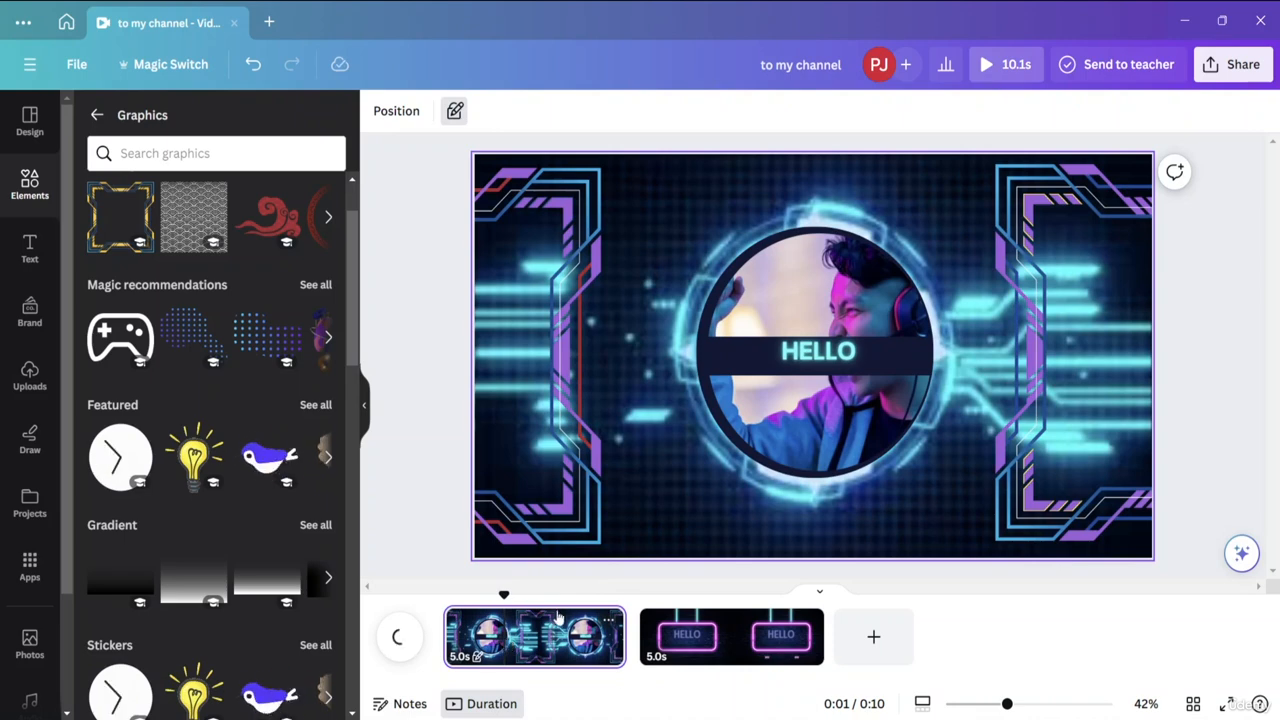
{"action": "left_click", "coordinate": [454, 111]}
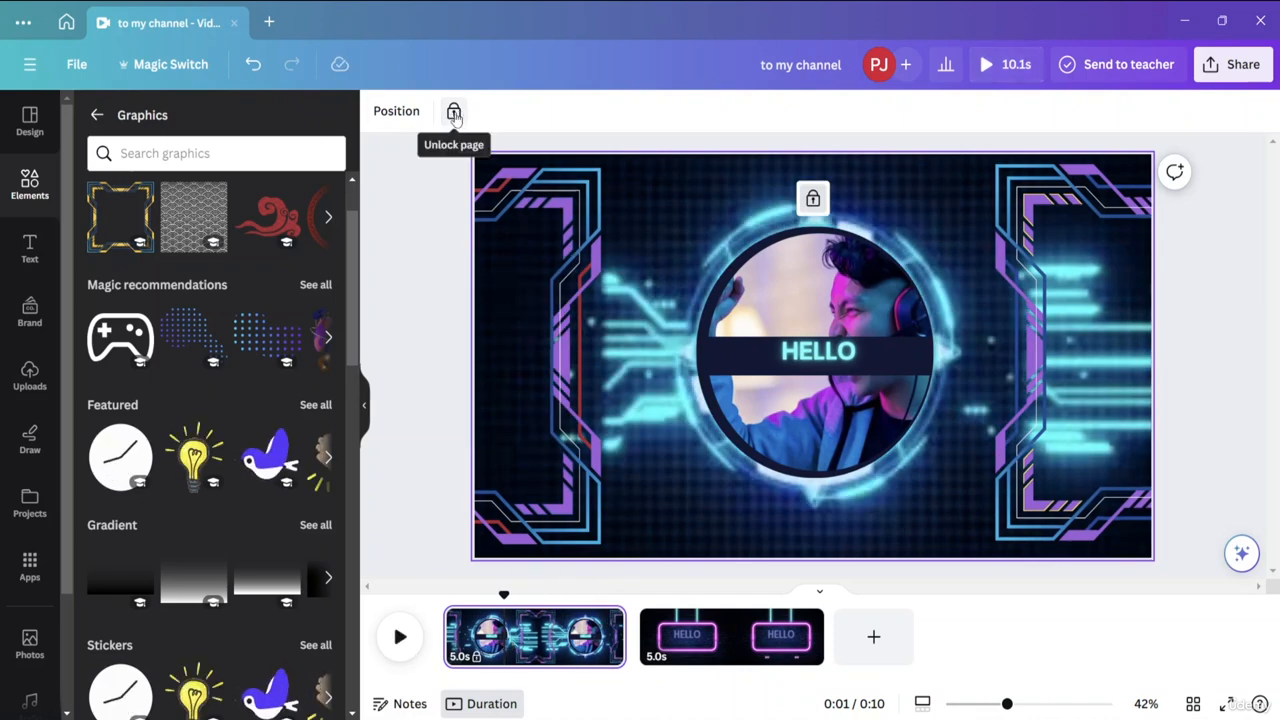
{"action": "left_click", "coordinate": [454, 112]}
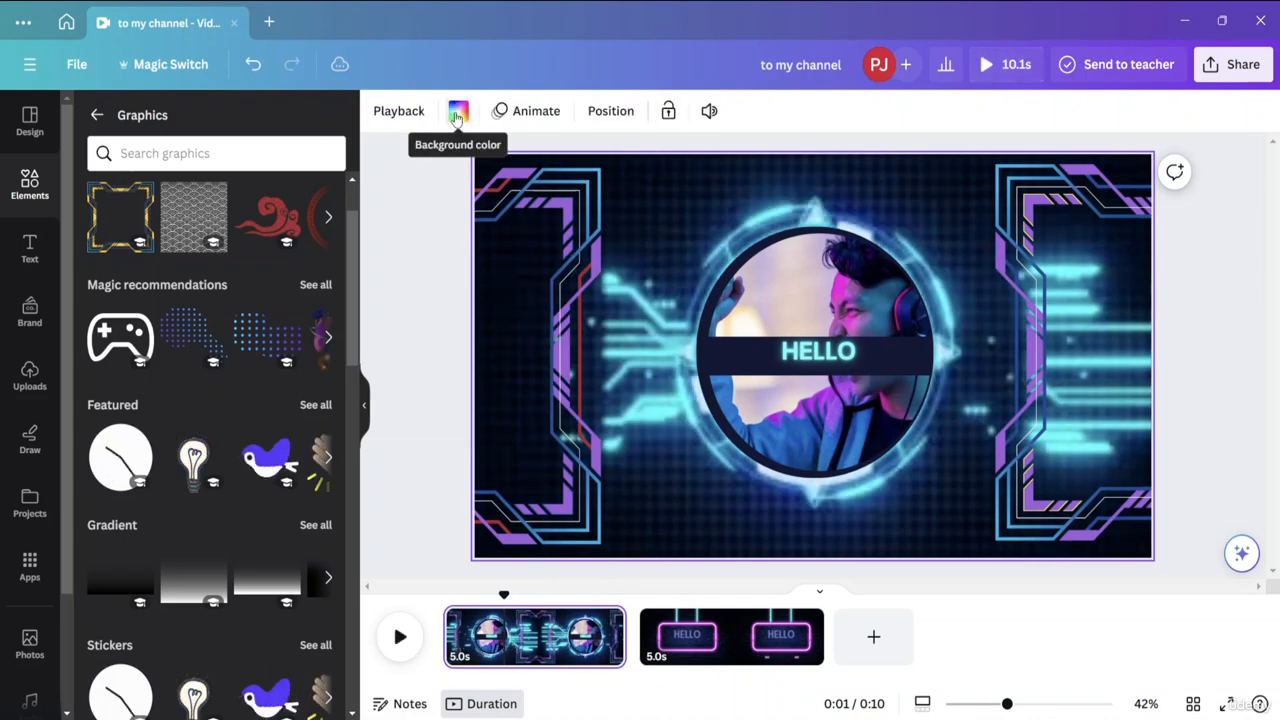
{"action": "left_click", "coordinate": [847, 360]}
{"action": "left_click", "coordinate": [1190, 308]}
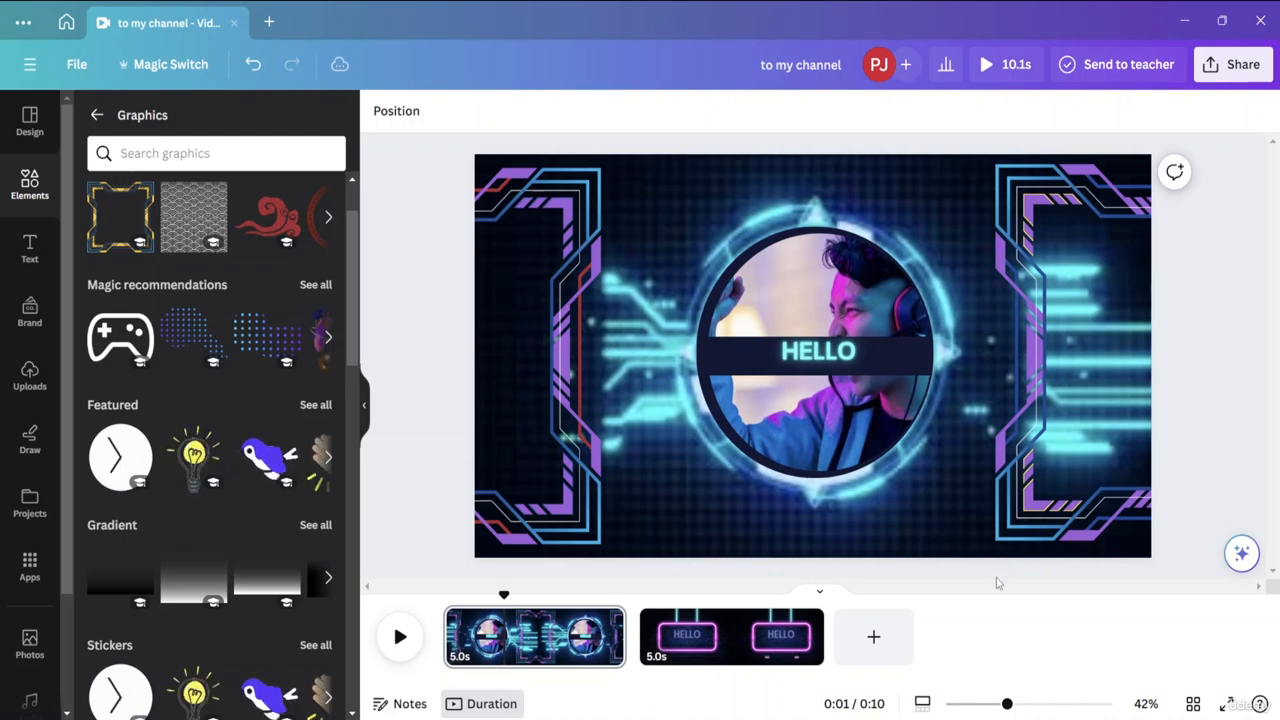
Play the whole video in the preview and close it.
{"action": "left_click", "coordinate": [986, 66]}
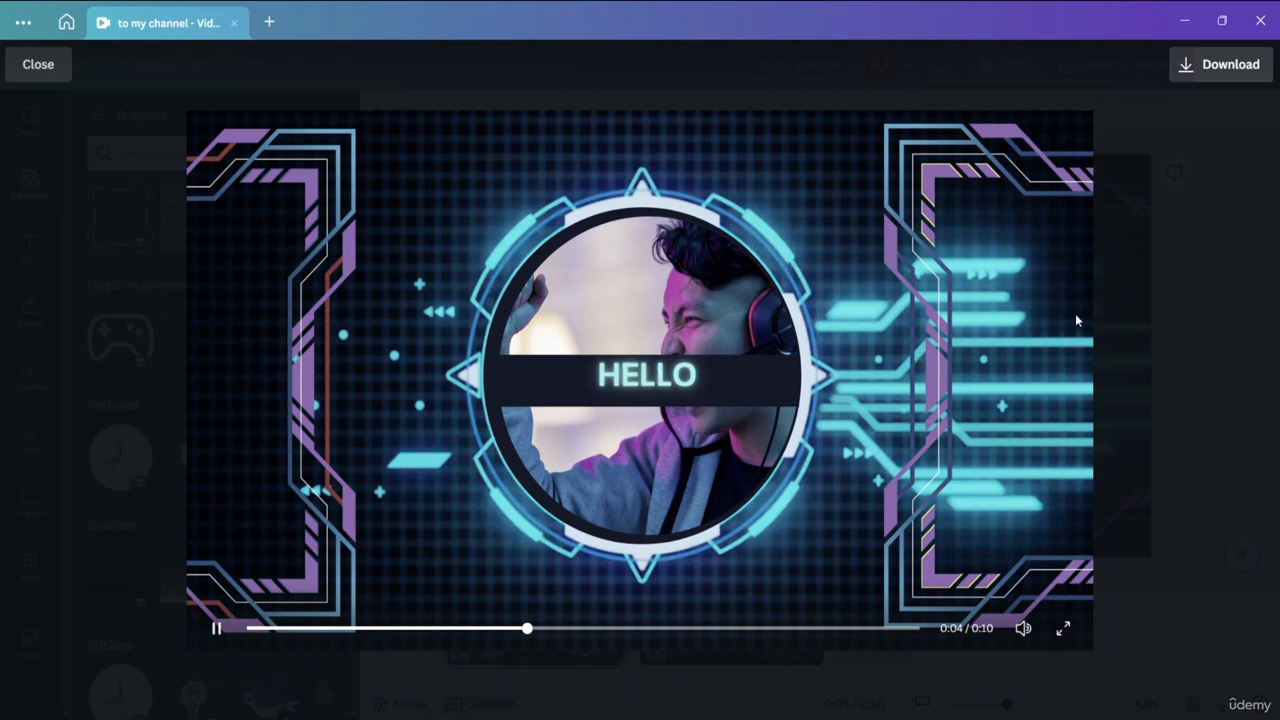
{"action": "left_click", "coordinate": [38, 66]}
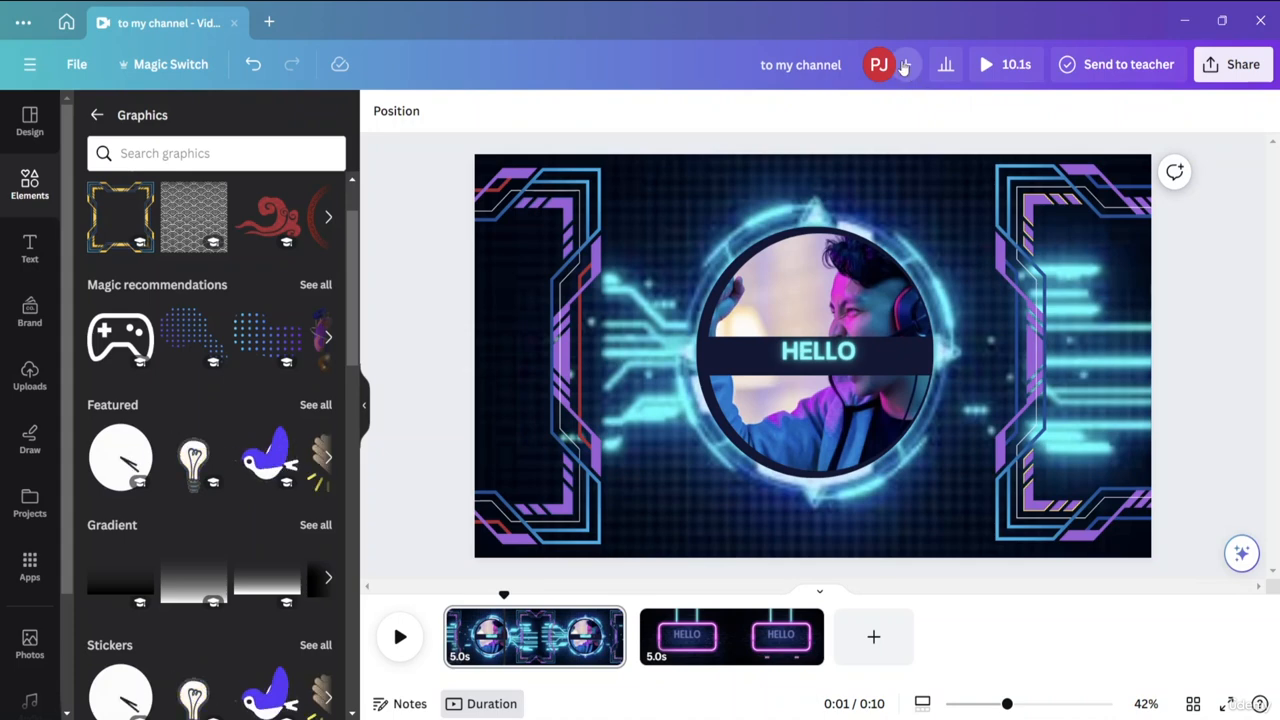
View the design's sharing options and the Share on social destinations, and close them.
{"action": "left_click", "coordinate": [1202, 68]}
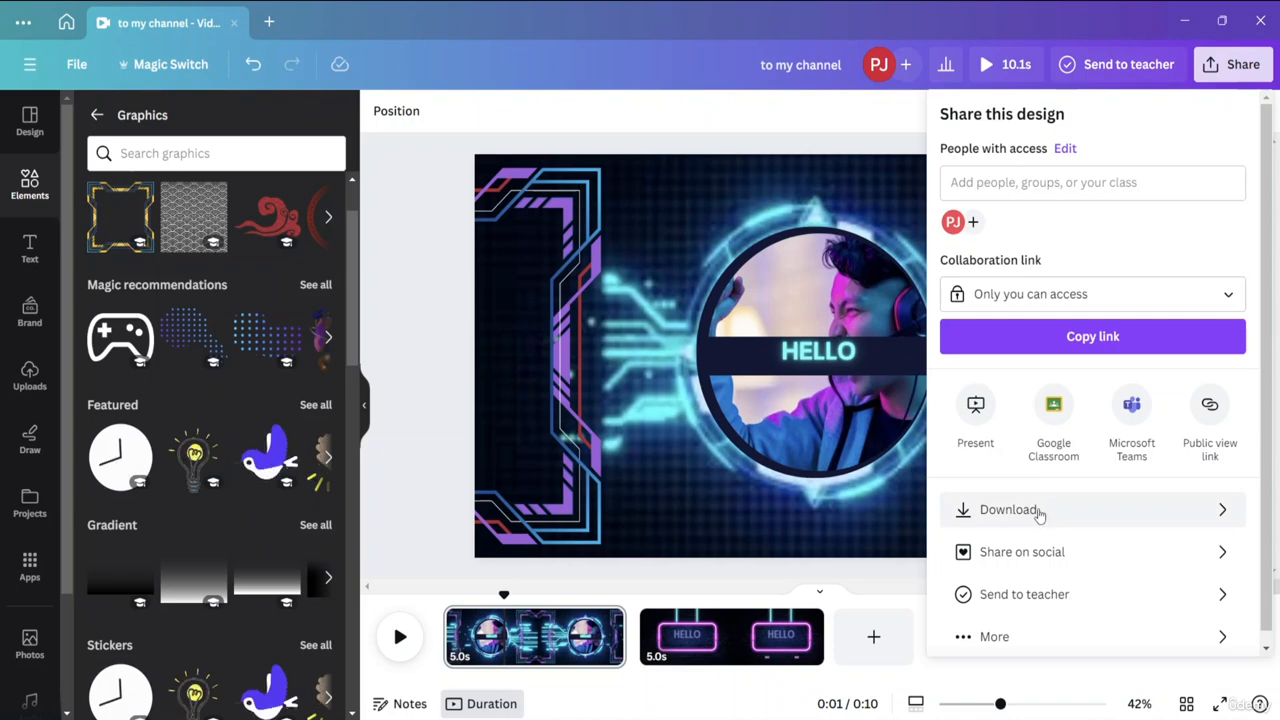
{"action": "left_click", "coordinate": [1180, 558]}
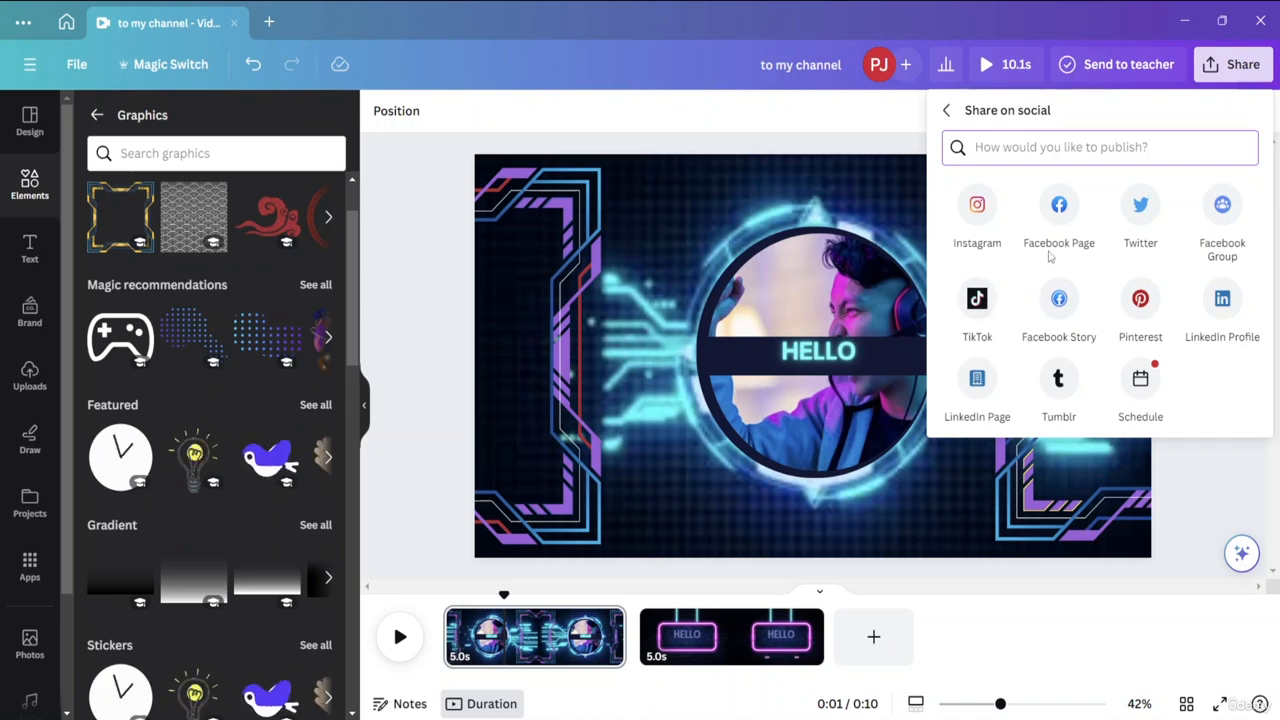
{"action": "left_click", "coordinate": [1183, 474]}
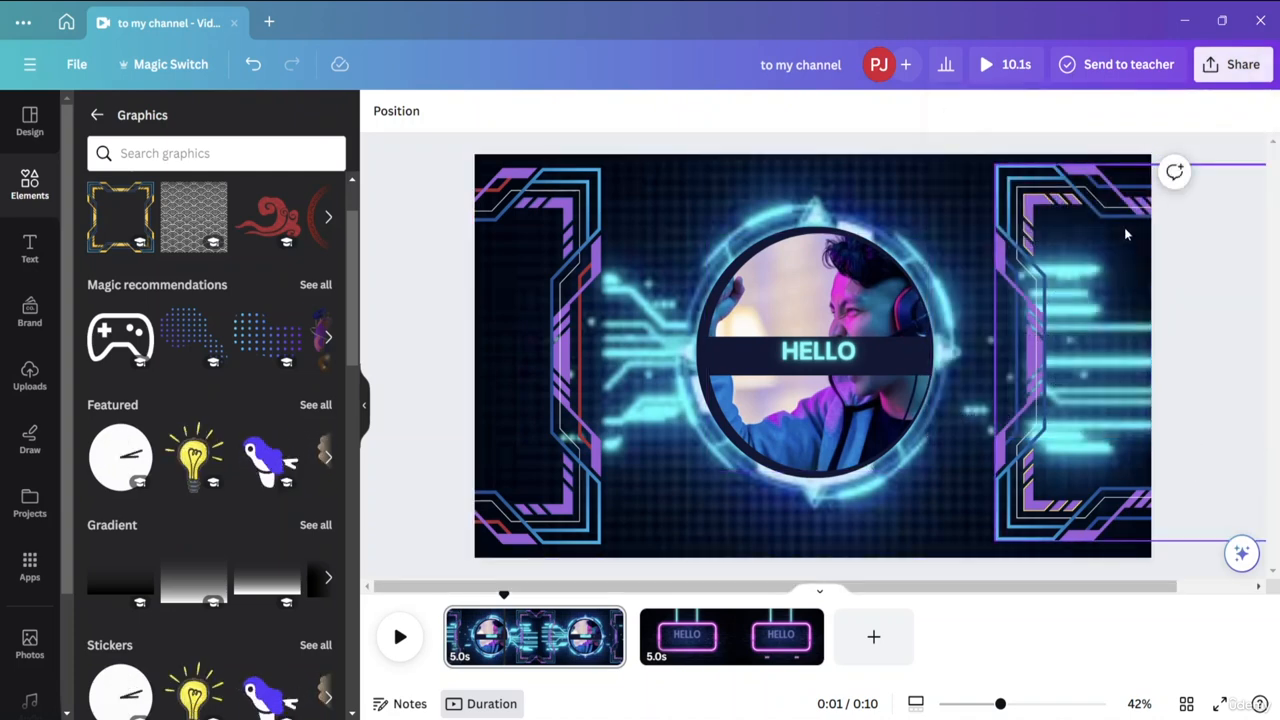
Examine the MP4 download settings and the page selection, and close them without downloading.
{"action": "left_click", "coordinate": [1245, 64]}
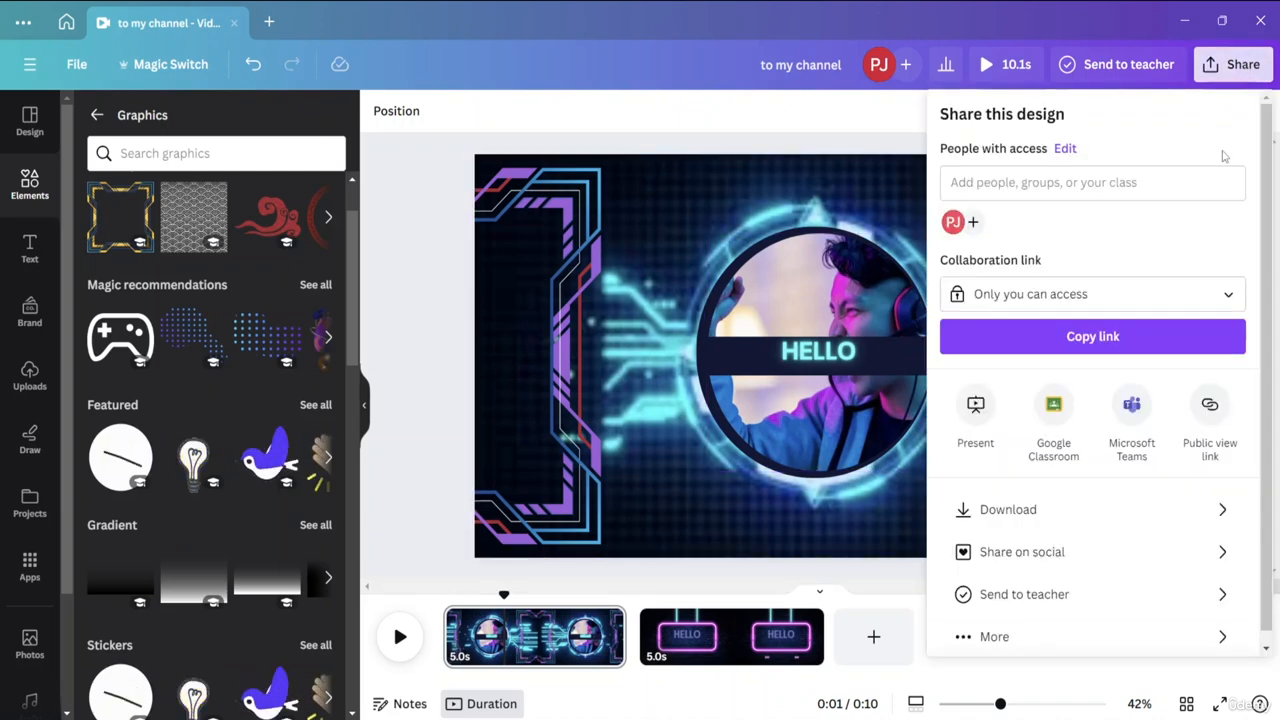
{"action": "left_click", "coordinate": [1071, 511]}
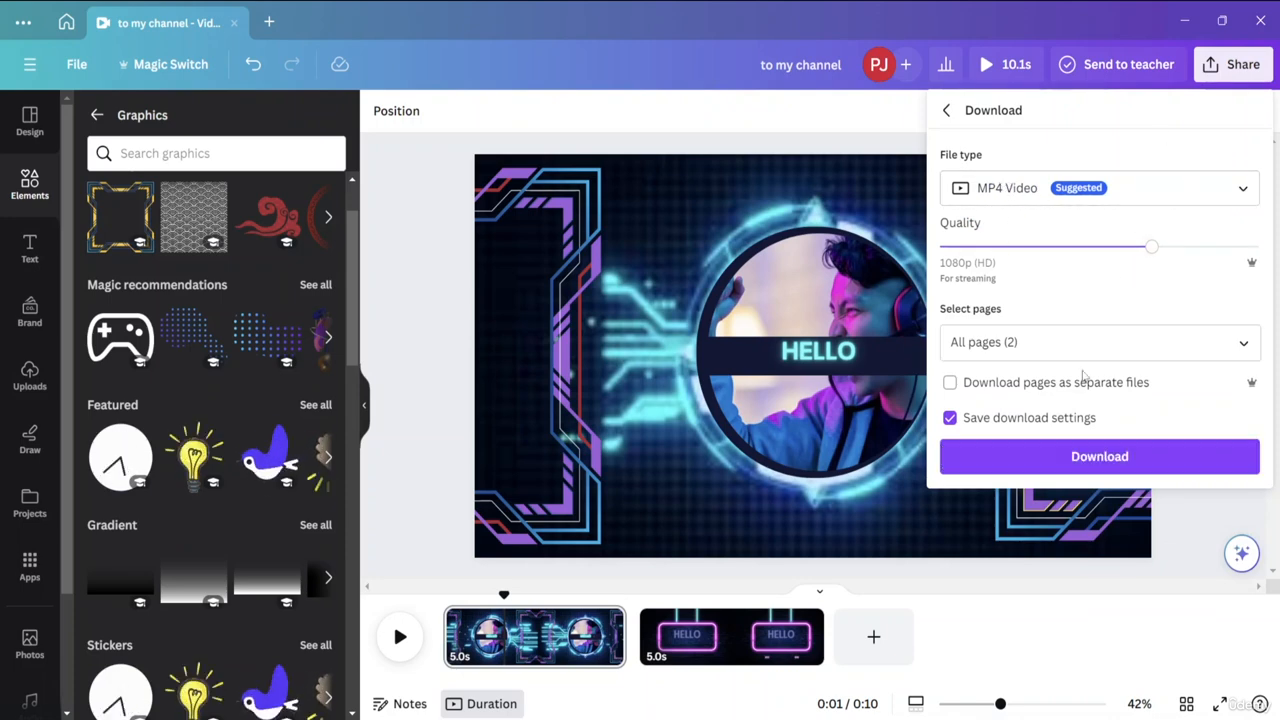
{"action": "left_click", "coordinate": [1243, 344]}
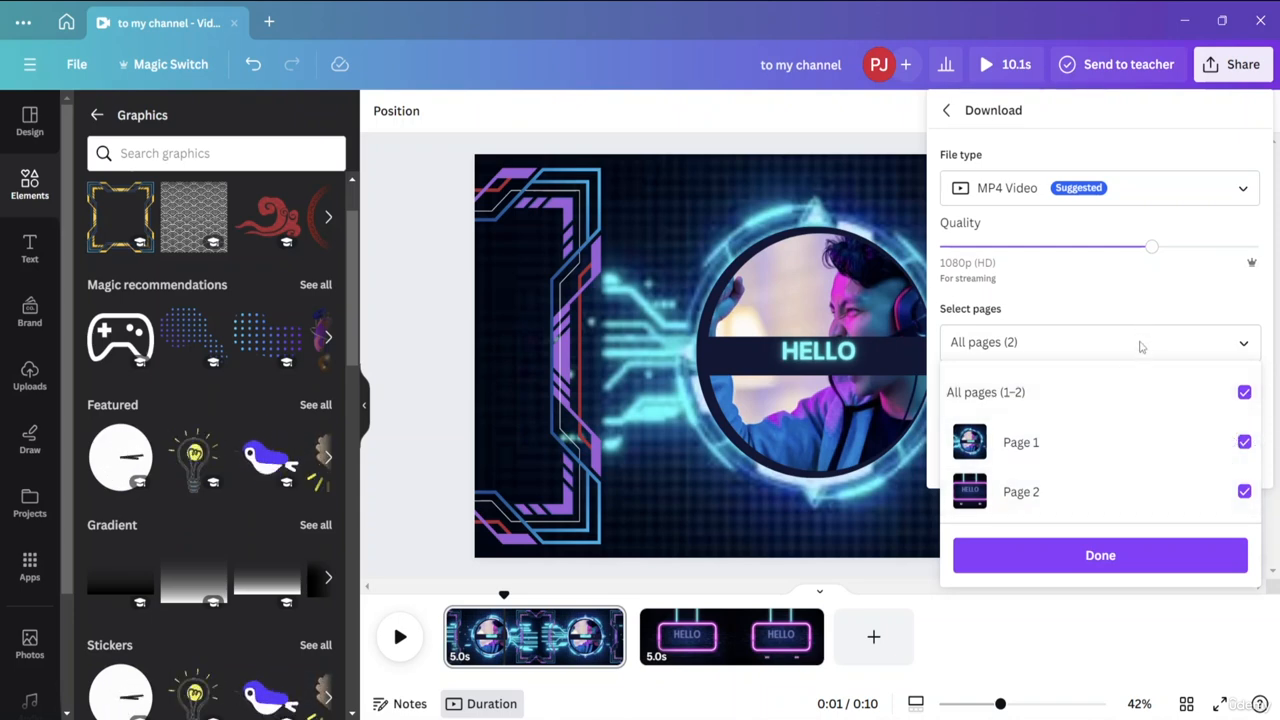
{"action": "left_click", "coordinate": [1205, 276]}
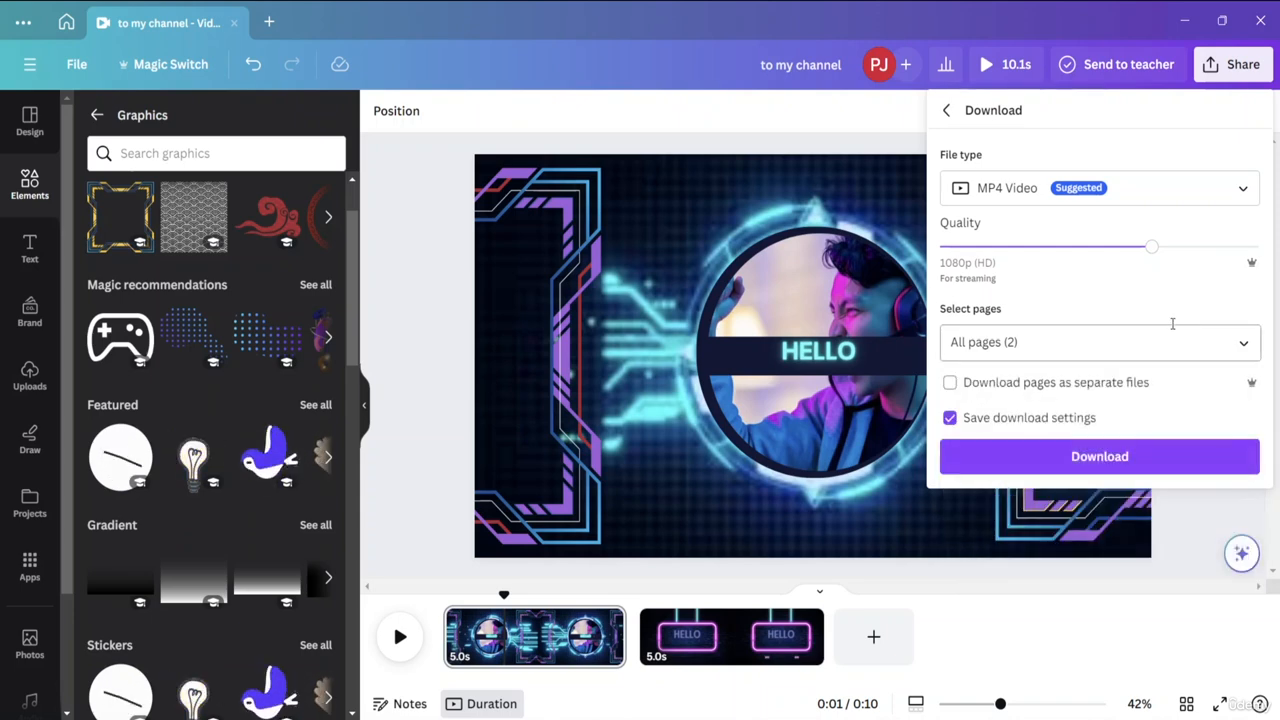
{"action": "left_click", "coordinate": [1080, 610]}
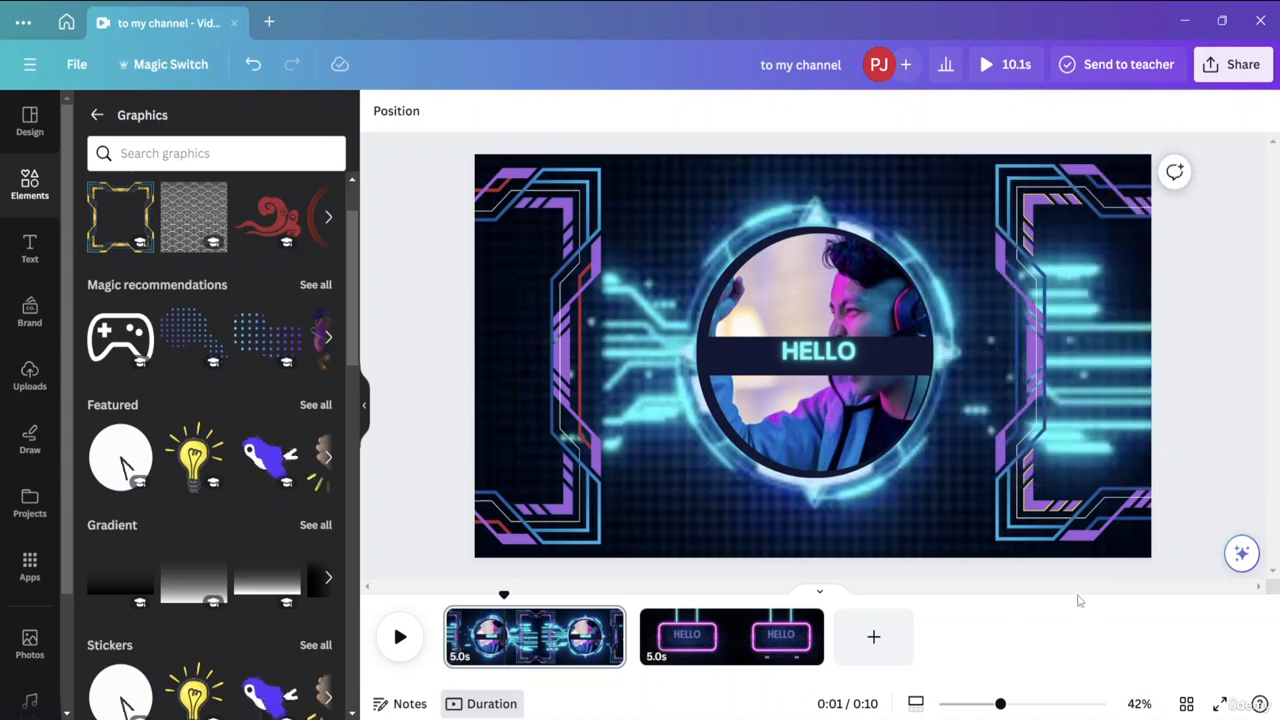